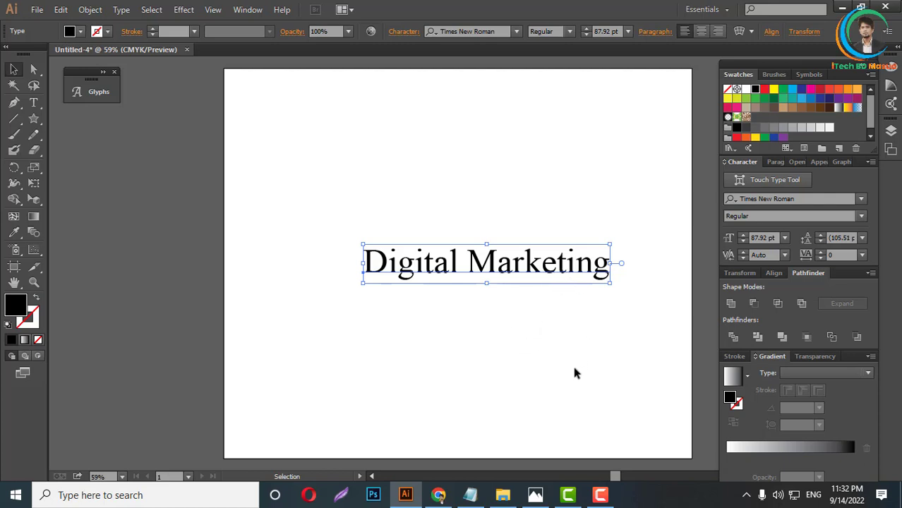
# Move the "Digital Marketing" text onto the pasteboard beside the artboard and place a copy of it back on the artboard
pyautogui.scroll(1, 491, 388)
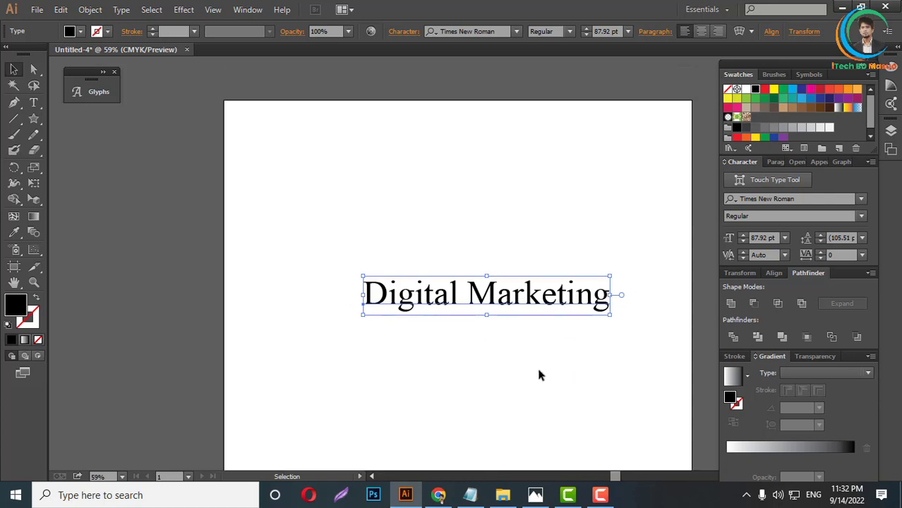
pyautogui.moveTo(599, 313); pyautogui.dragTo(168, 366)
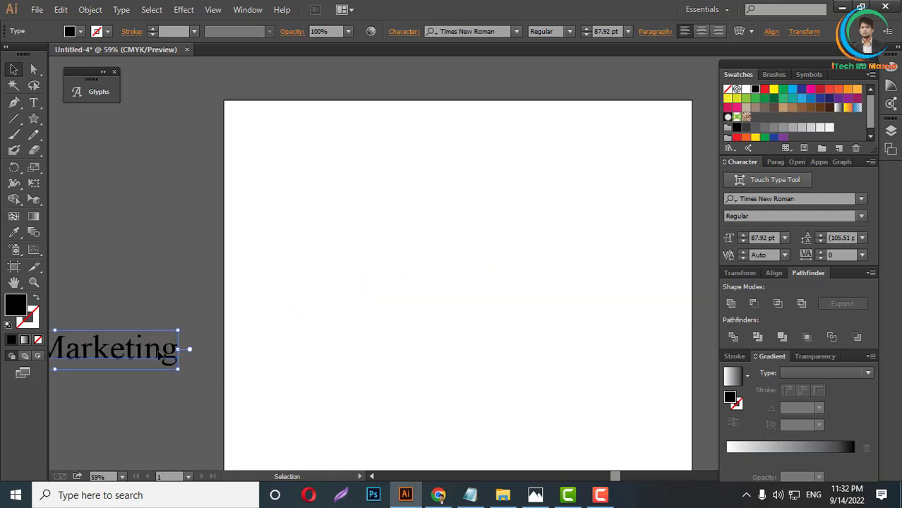
pyautogui.moveTo(145, 360); pyautogui.dragTo(556, 295)
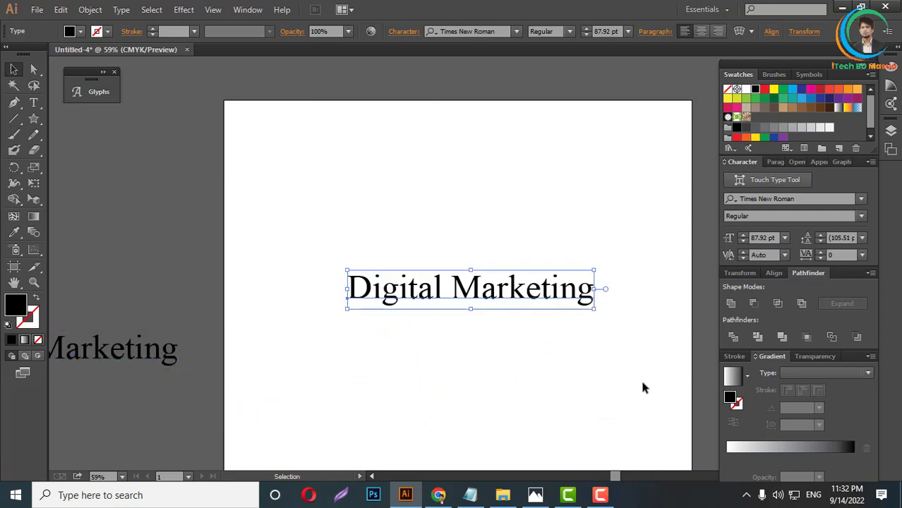
pyautogui.hotkey('ctrl', '1')
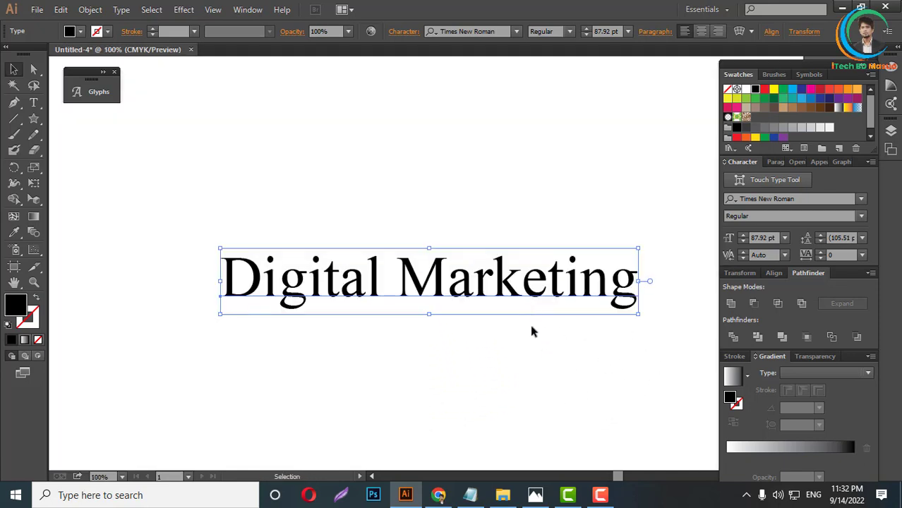
pyautogui.scroll(-2, 441, 296)
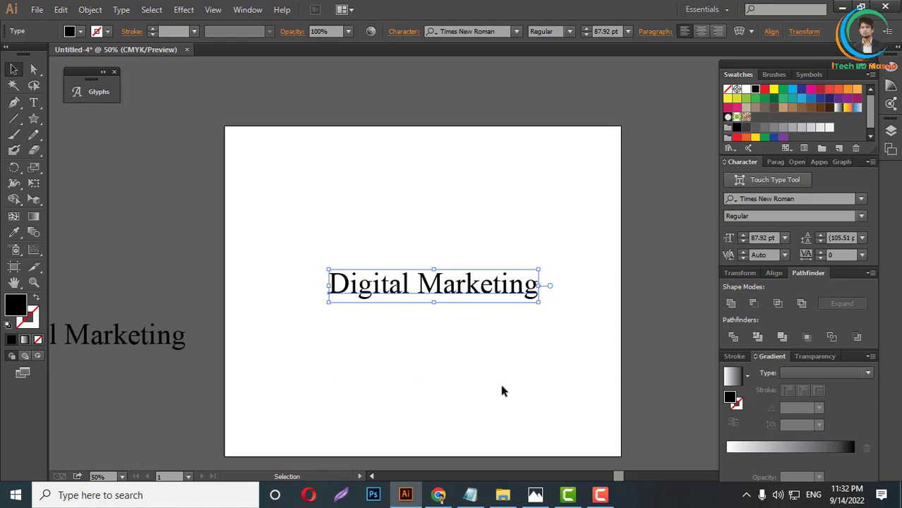
pyautogui.hotkey('ctrl', '1')
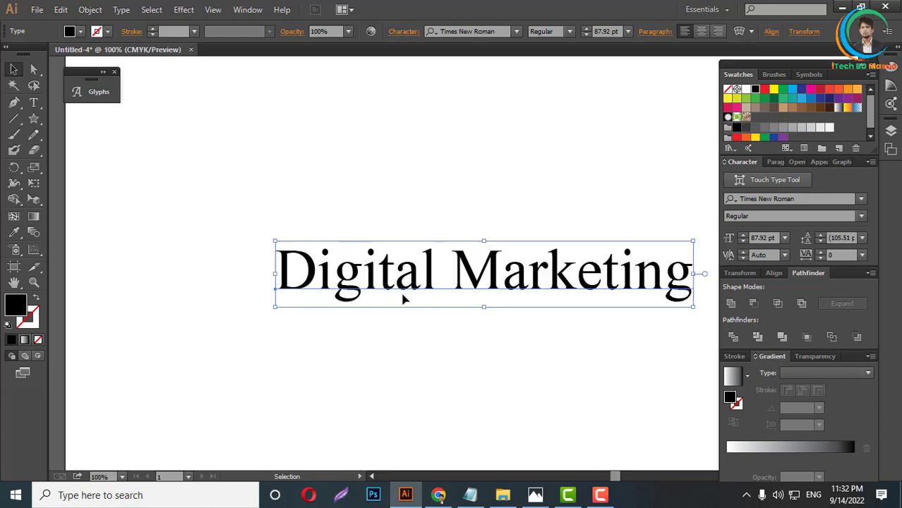
pyautogui.scroll(-2, 429, 281)
pyautogui.scroll(2, 483, 291)
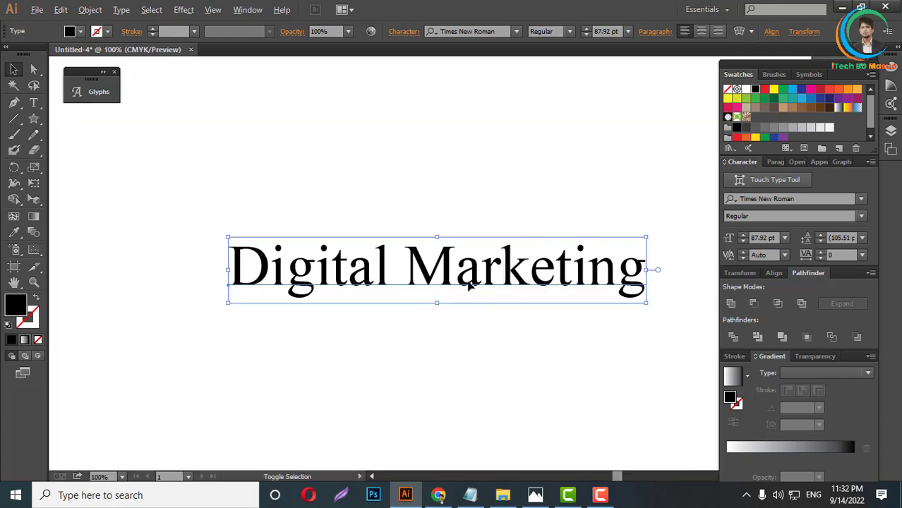
pyautogui.scroll(-2, 381, 282)
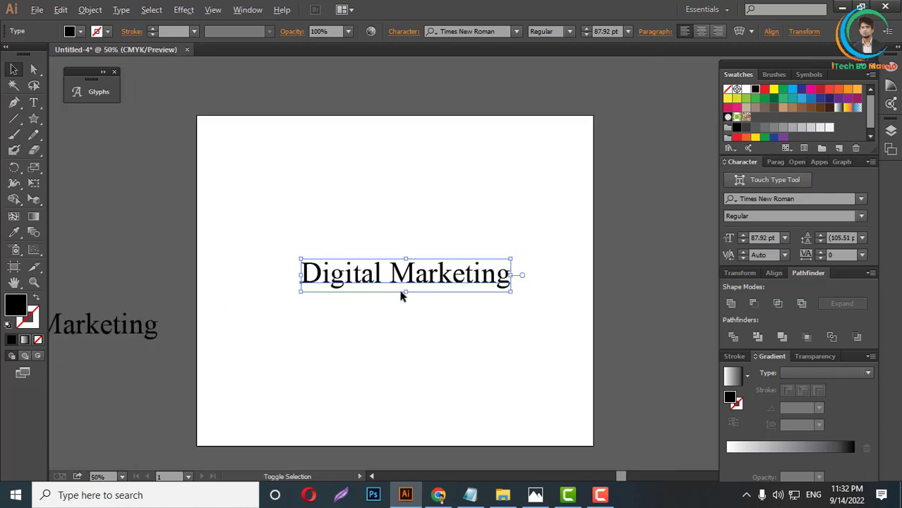
pyautogui.scroll(2, 465, 298)
pyautogui.scroll(1, 497, 291)
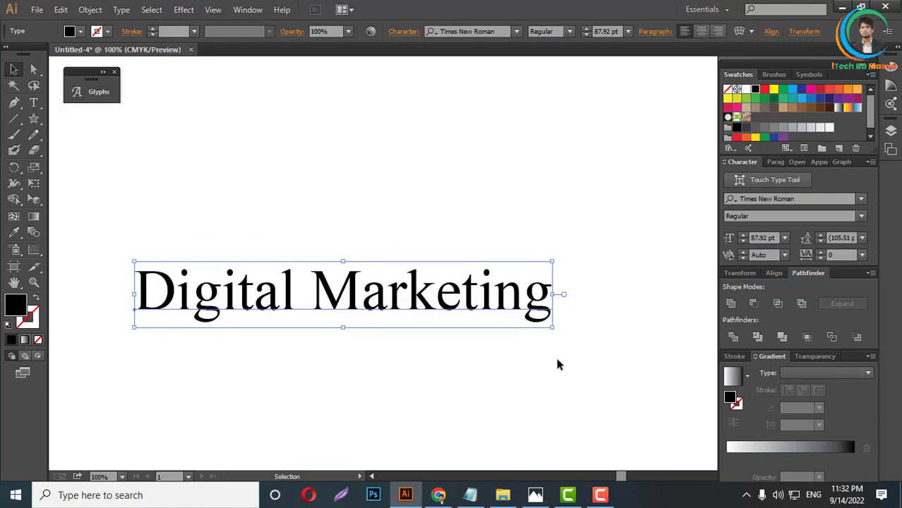
# Duplicate the artboard's "Digital Marketing" text directly above itself
pyautogui.scroll(-2, 557, 364)
pyautogui.moveTo(501, 338); pyautogui.dragTo(499, 275)
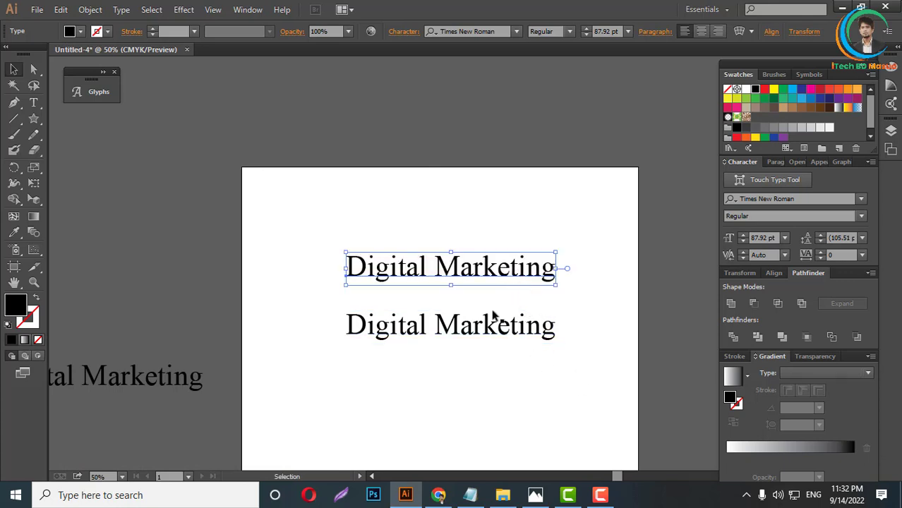
pyautogui.scroll(1, 492, 318)
pyautogui.scroll(-1, 542, 393)
pyautogui.scroll(-1, 543, 397)
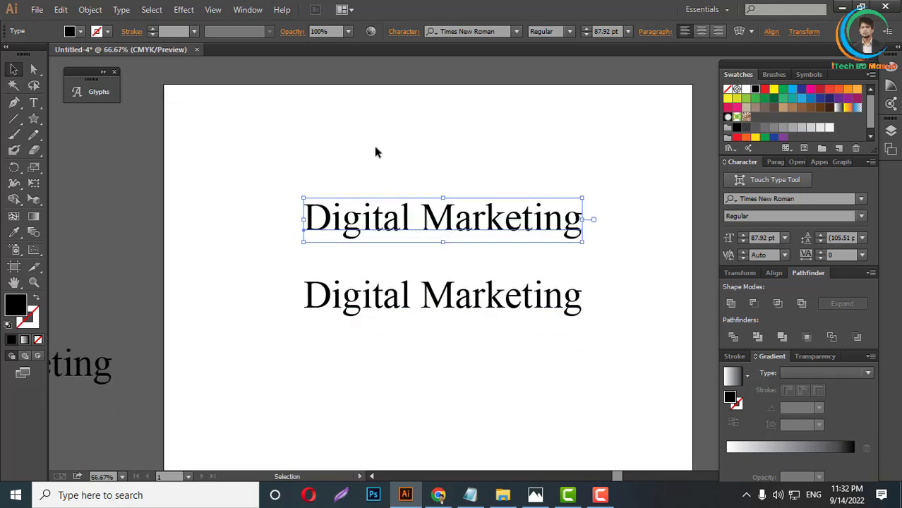
# Delete the word "Marketing" from the upper text copy so it reads "Digital"
pyautogui.doubleClick(410, 221)
pyautogui.tripleClick(409, 220)
pyautogui.click(410, 217)
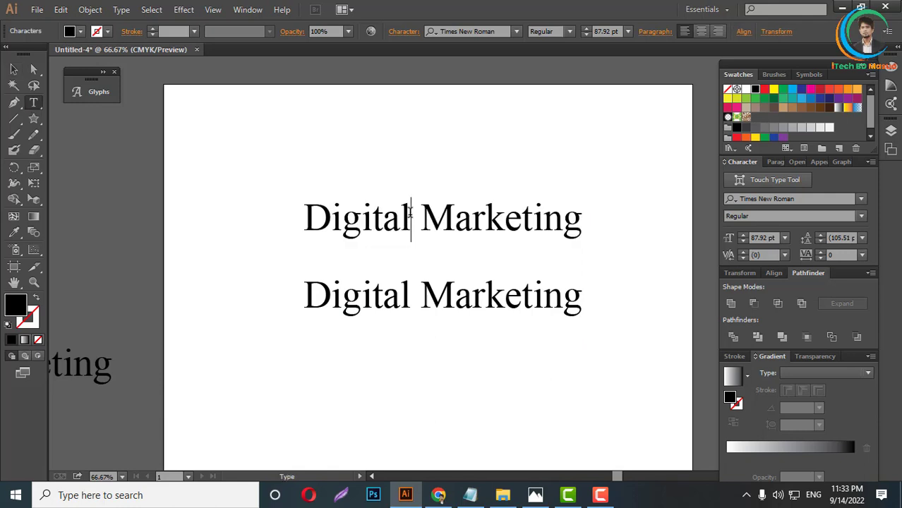
pyautogui.moveTo(410, 218); pyautogui.dragTo(598, 228)
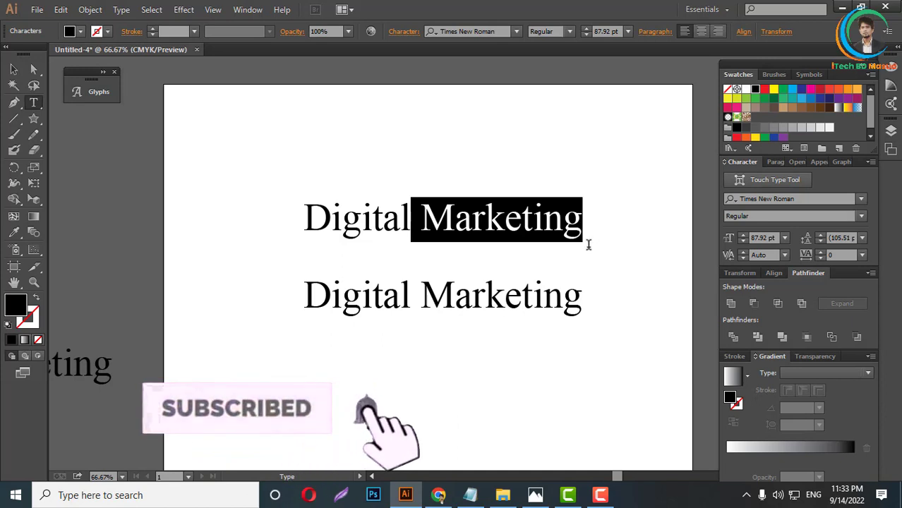
pyautogui.press('BackSpace')
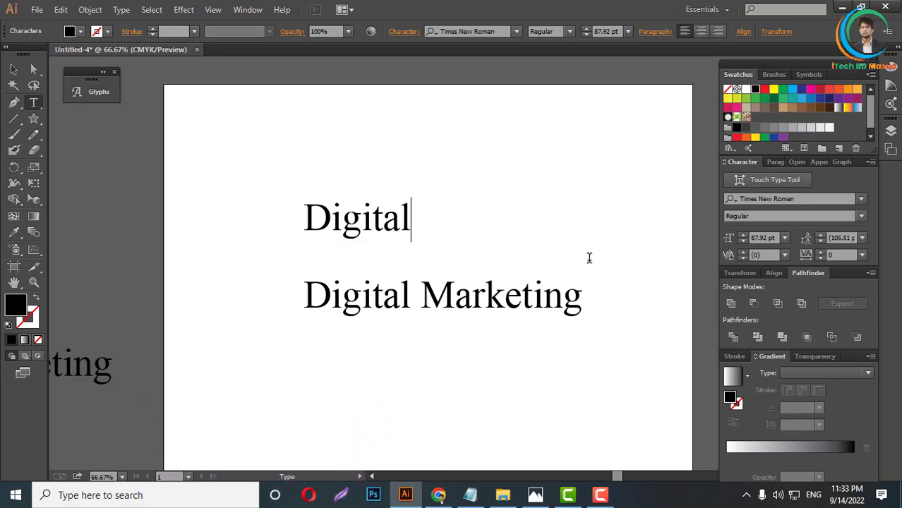
# Delete the word "Digital" from the lower text so it reads "Marketing"
pyautogui.click(426, 295)
pyautogui.moveTo(422, 295); pyautogui.dragTo(297, 295)
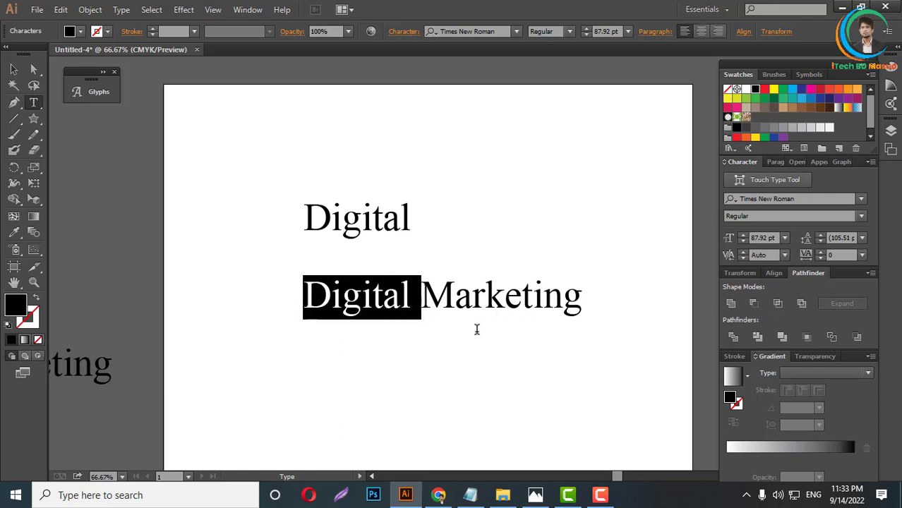
pyautogui.press('BackSpace')
pyautogui.press('Escape')
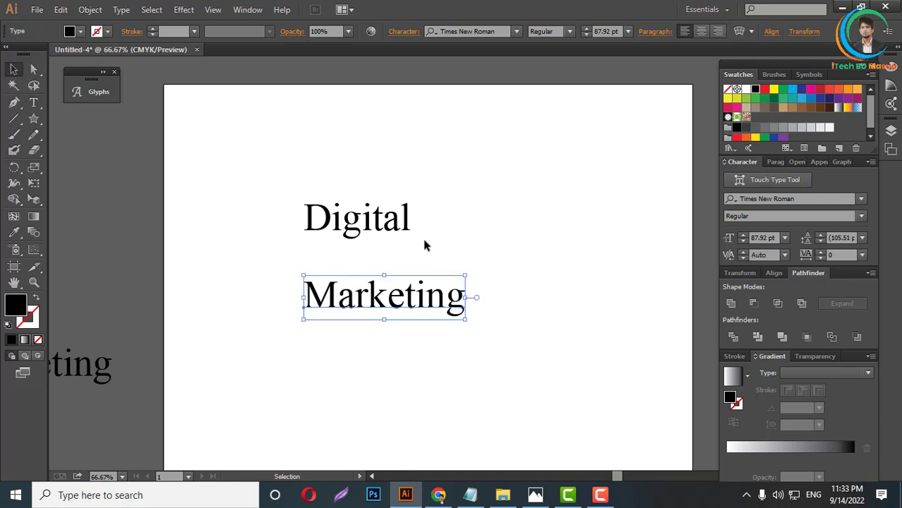
# Place "Digital" closely above "Marketing", roughly centered on it, and enlarge it to about 125 pt
pyautogui.moveTo(404, 234); pyautogui.dragTo(425, 242)
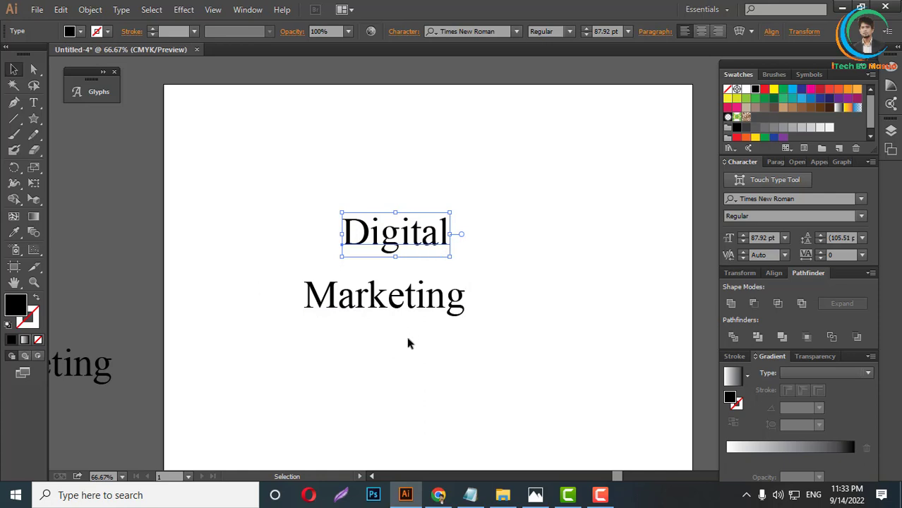
pyautogui.click(514, 315)
pyautogui.scroll(1, 514, 315)
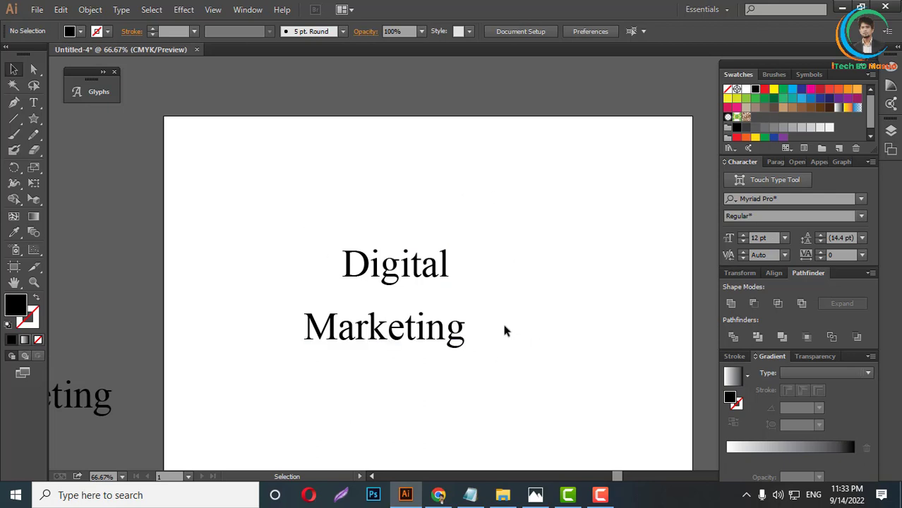
pyautogui.keyDown('alt'); pyautogui.scroll(-2, 498, 328); pyautogui.keyUp('alt')
pyautogui.keyDown('alt'); pyautogui.scroll(3, 435, 345); pyautogui.keyUp('alt')
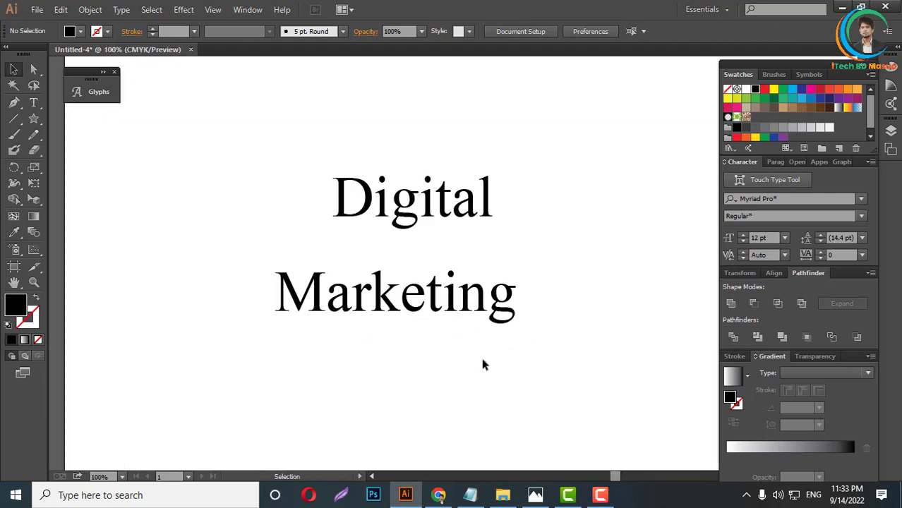
pyautogui.scroll(2, 494, 332)
pyautogui.click(421, 278)
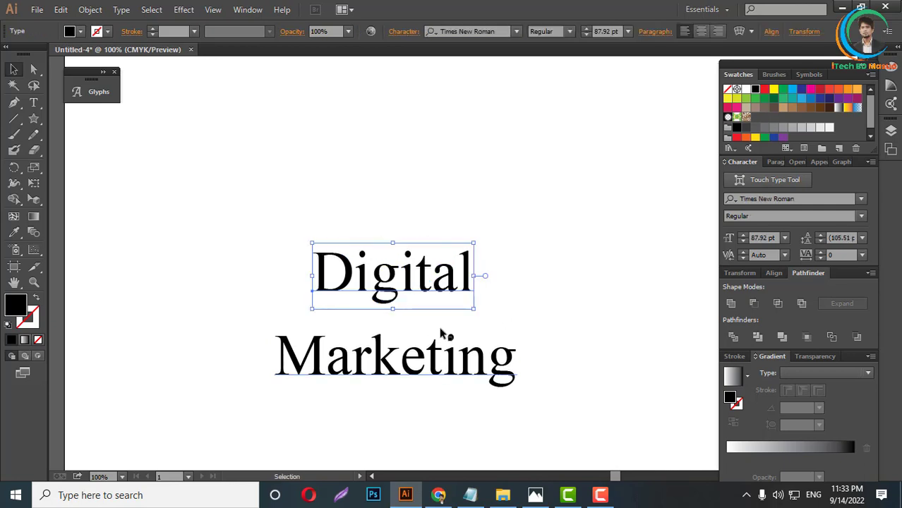
pyautogui.moveTo(474, 276); pyautogui.dragTo(509, 289)
# Set the font of the "Digital" text to Ethnocentric Regular
pyautogui.click(487, 32)
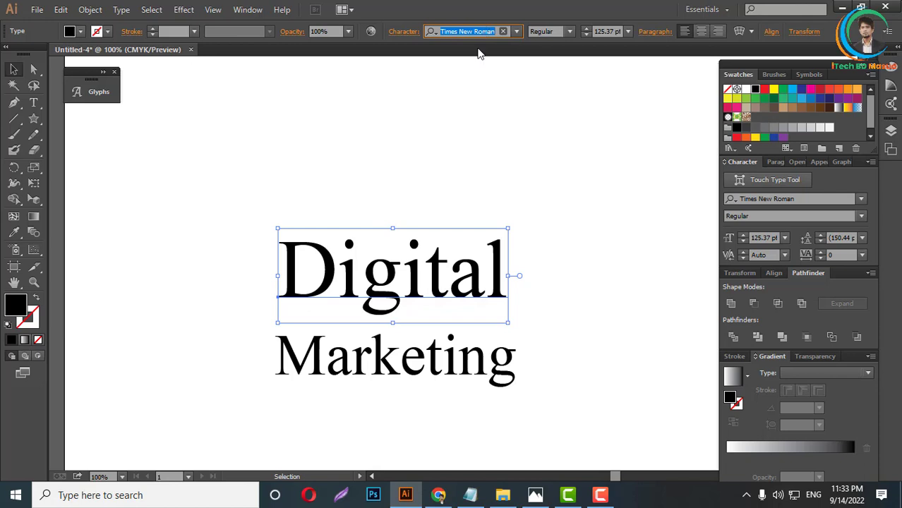
pyautogui.write('eth')
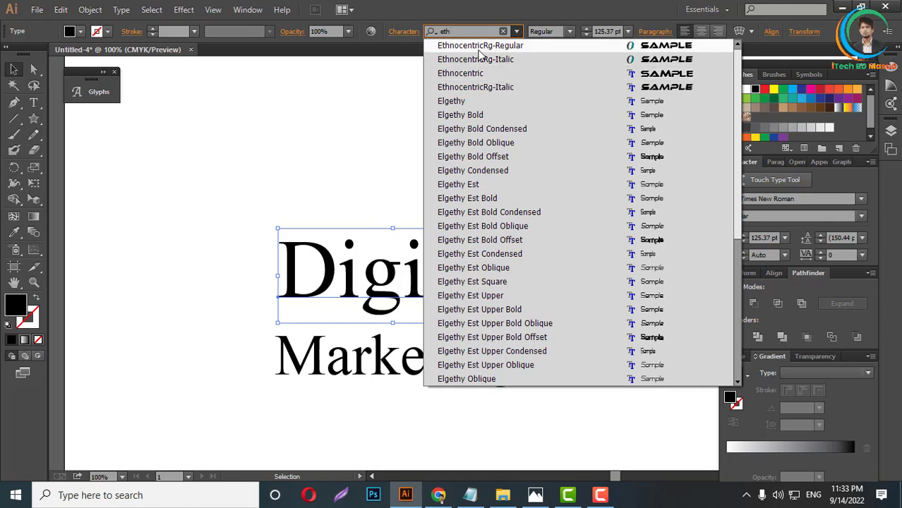
pyautogui.click(475, 71)
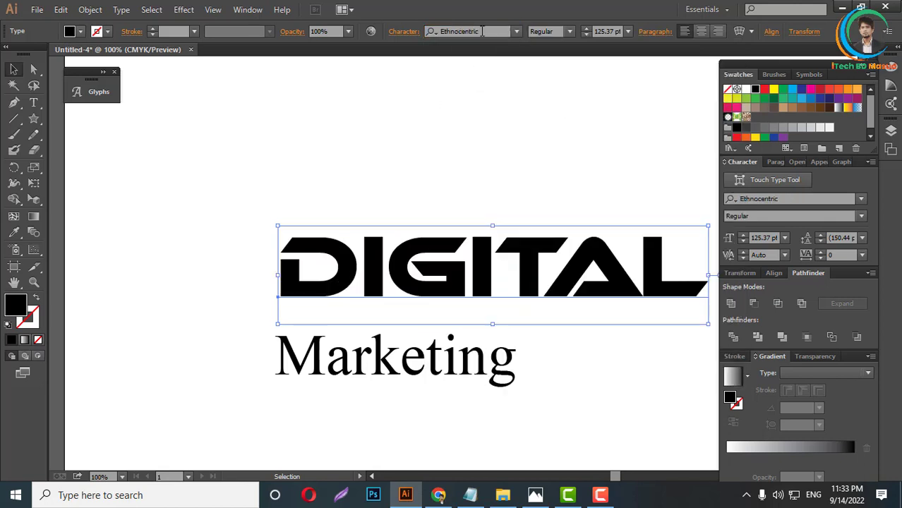
pyautogui.press('Down')
pyautogui.press('Up')
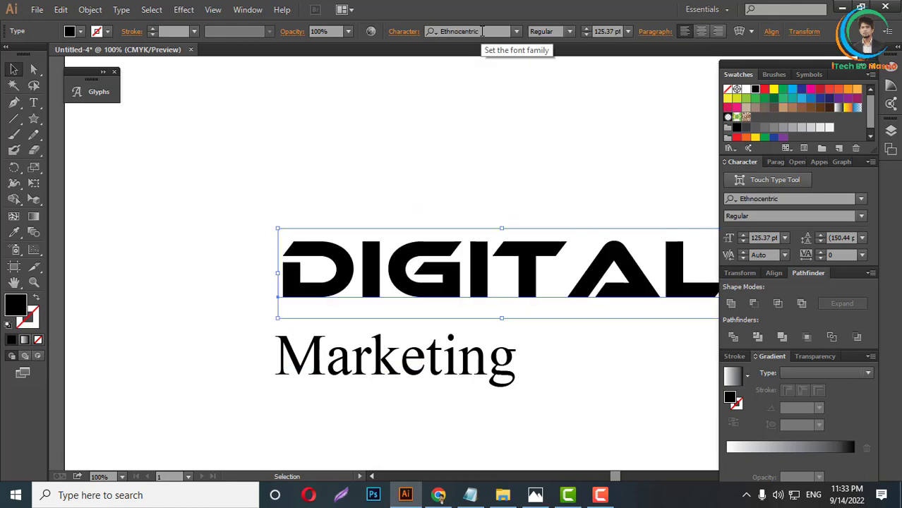
pyautogui.click(482, 31)
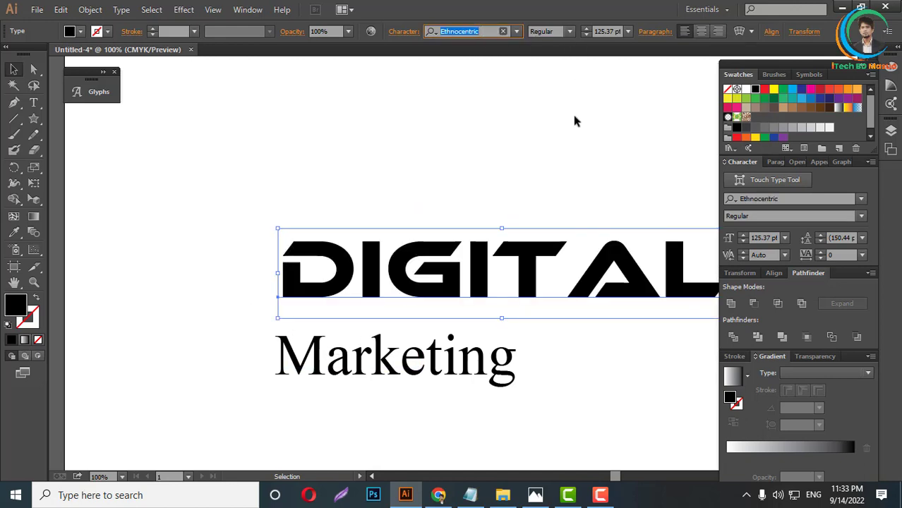
pyautogui.click(511, 141)
# Move the "Digital" text slightly upward to widen the gap above "Marketing"
pyautogui.scroll(-2, 399, 174)
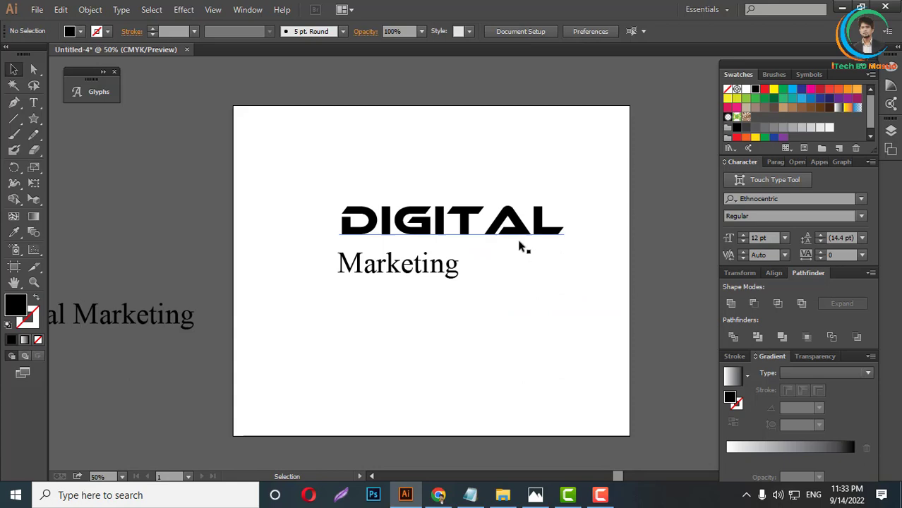
pyautogui.scroll(2, 513, 237)
pyautogui.click(517, 236)
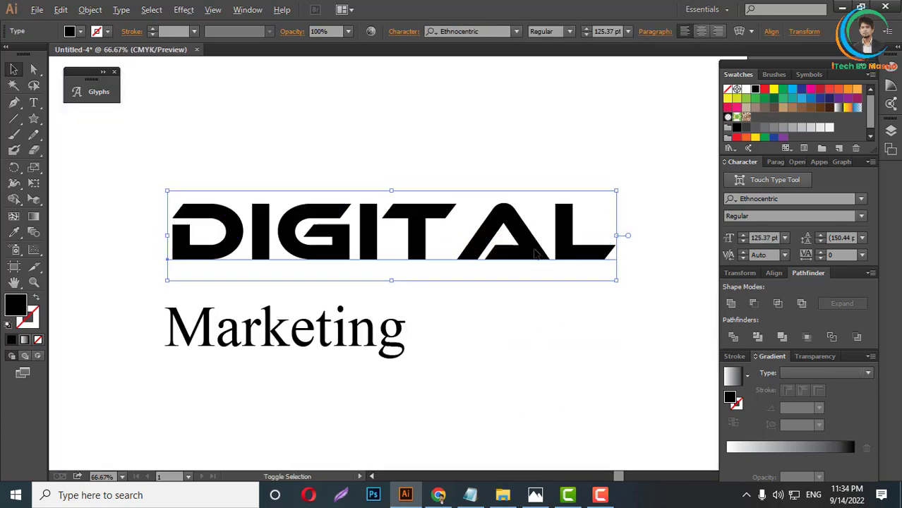
pyautogui.scroll(-2, 538, 261)
pyautogui.scroll(1, 527, 256)
# Convert the "Digital" text to outlines
pyautogui.rightClick(522, 233)
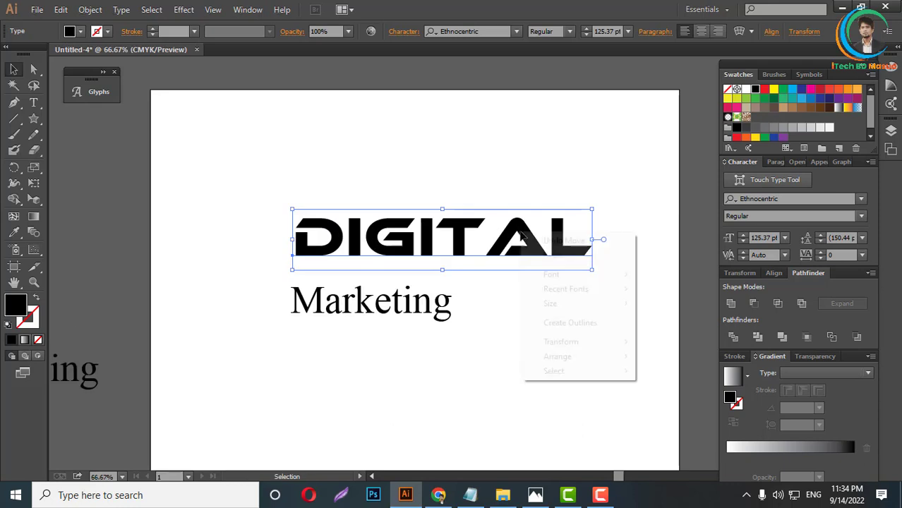
pyautogui.click(452, 228)
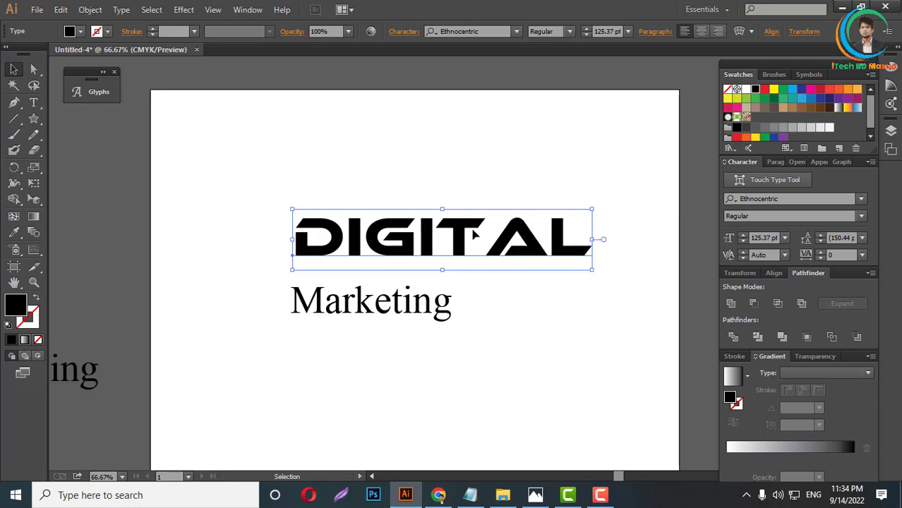
pyautogui.rightClick(451, 226)
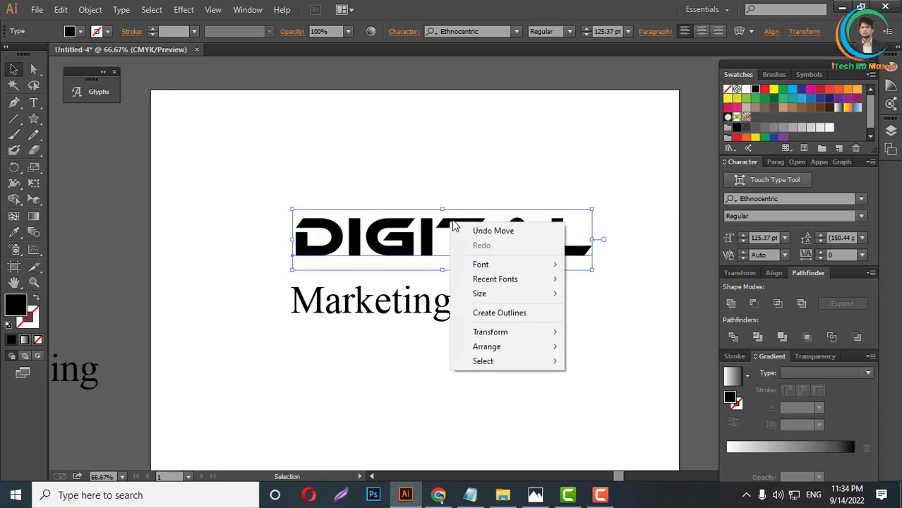
pyautogui.click(497, 313)
# Ungroup the outlined "Digital" lettering into separate letter shapes
pyautogui.scroll(2, 515, 233)
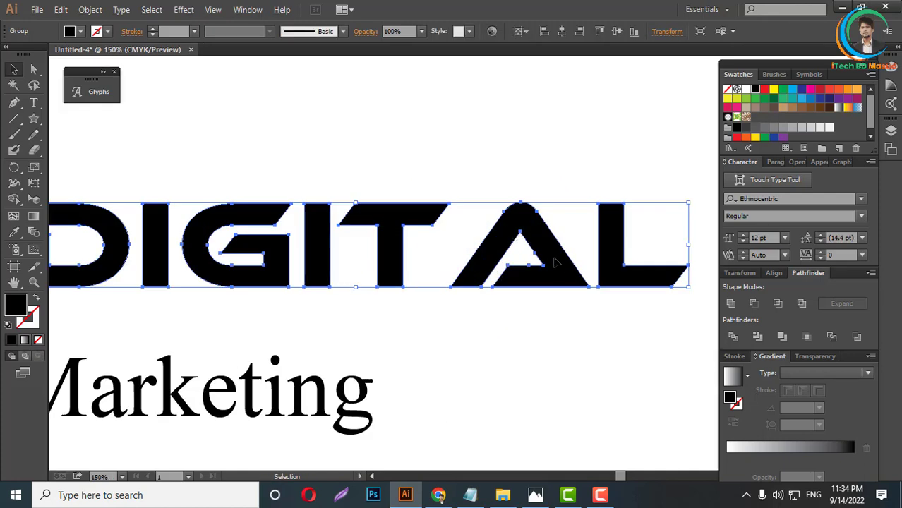
pyautogui.rightClick(529, 239)
pyautogui.click(571, 316)
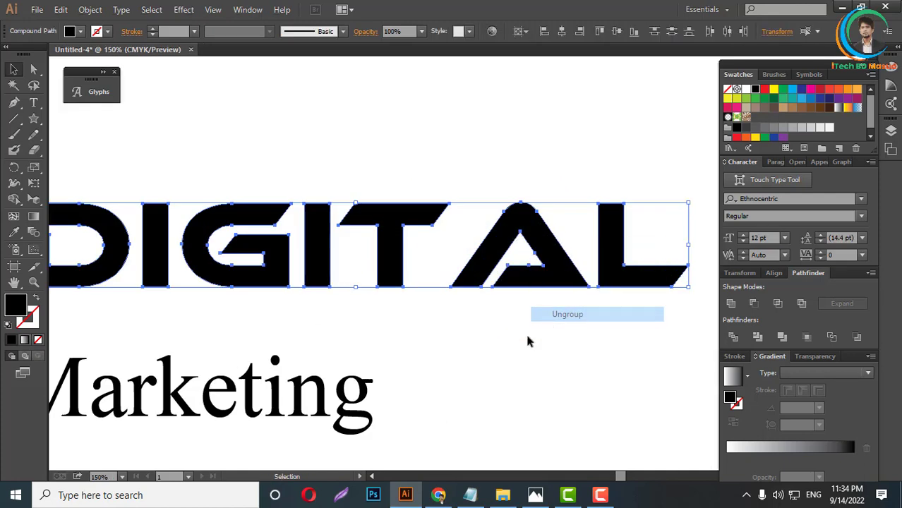
pyautogui.click(525, 331)
pyautogui.scroll(-2, 501, 335)
pyautogui.scroll(1, 436, 289)
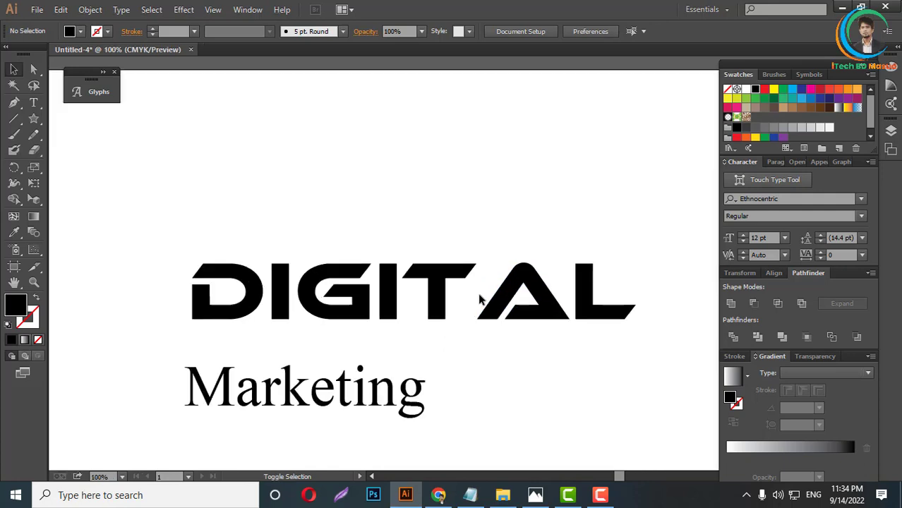
pyautogui.moveTo(157, 228); pyautogui.dragTo(656, 332)
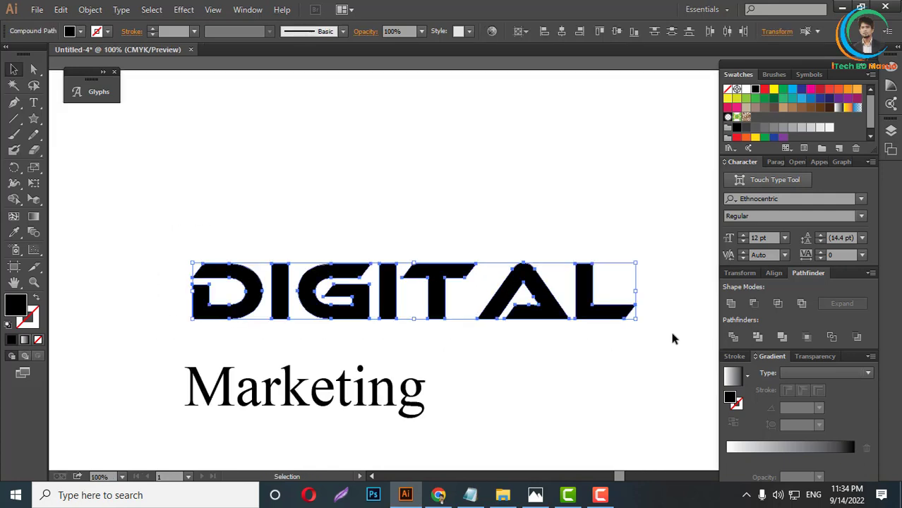
pyautogui.click(613, 250)
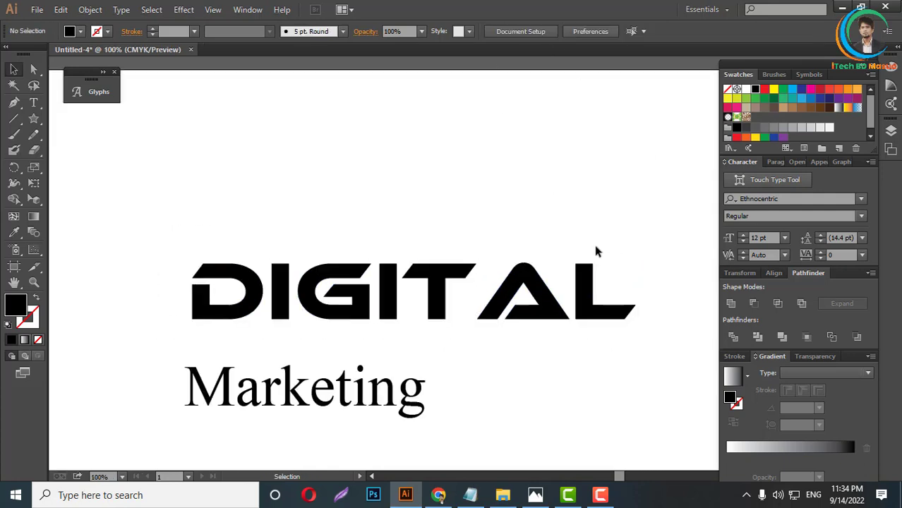
# Nudge the letters A and L of DIGITAL left together until the A tucks in closely beside the T
pyautogui.moveTo(549, 294); pyautogui.dragTo(674, 336)
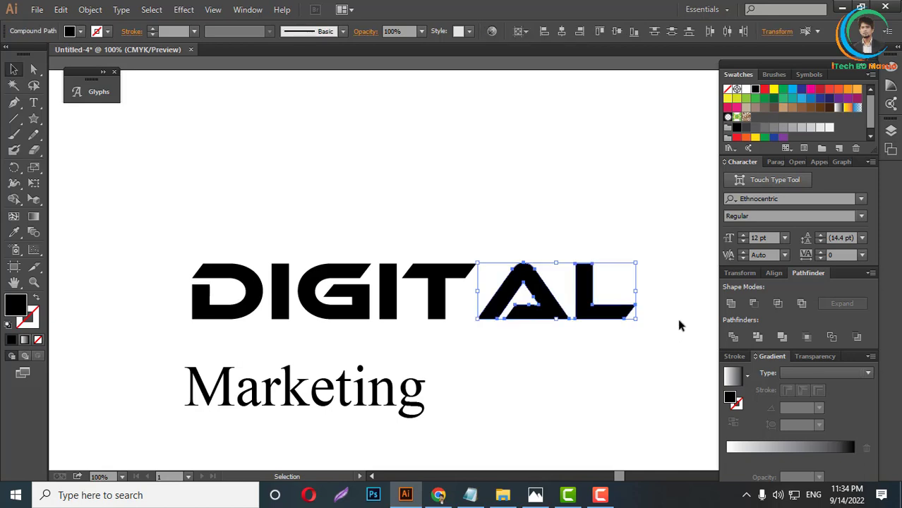
pyautogui.press('Left')
pyautogui.press('Left')
pyautogui.press('Left')
pyautogui.press('Left')
pyautogui.press('Left')
pyautogui.press('Left')
pyautogui.press('Left')
pyautogui.press('Left')
pyautogui.press('Left')
pyautogui.press('Left')
pyautogui.press('Left')
pyautogui.press('Left')
pyautogui.press('Left')
pyautogui.press('Left')
pyautogui.press('Left')
pyautogui.press('Left')
pyautogui.press('Left')
pyautogui.press('Left')
pyautogui.press('Left')
pyautogui.press('Left')
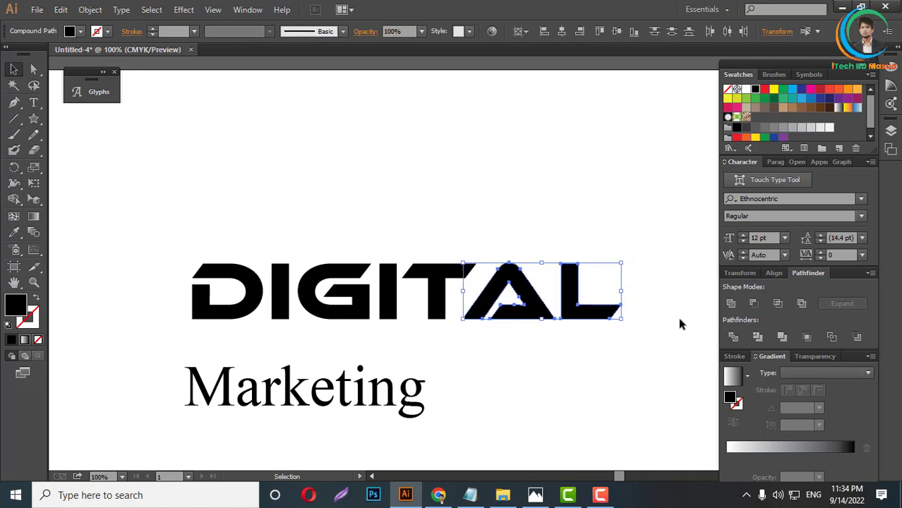
pyautogui.press('Left')
pyautogui.press('Left')
pyautogui.press('Left')
pyautogui.press('Left')
pyautogui.press('Left')
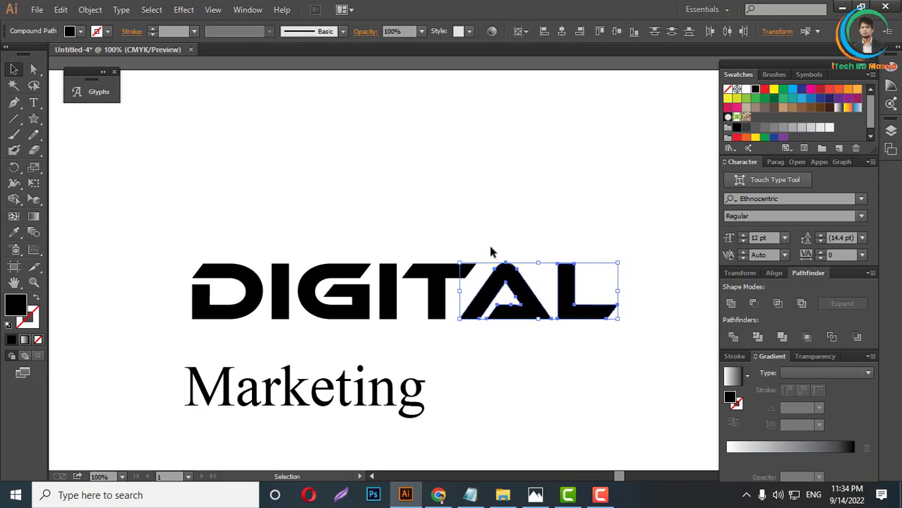
pyautogui.moveTo(522, 199); pyautogui.dragTo(615, 339)
pyautogui.press('Left')
pyautogui.press('Left')
pyautogui.press('Left')
pyautogui.press('Left')
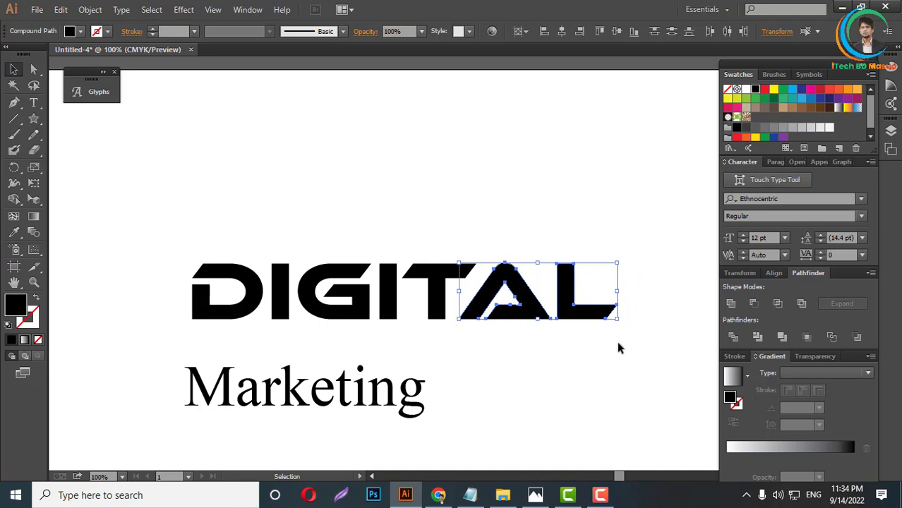
pyautogui.press('Left')
pyautogui.click(563, 365)
pyautogui.scroll(1, 496, 244)
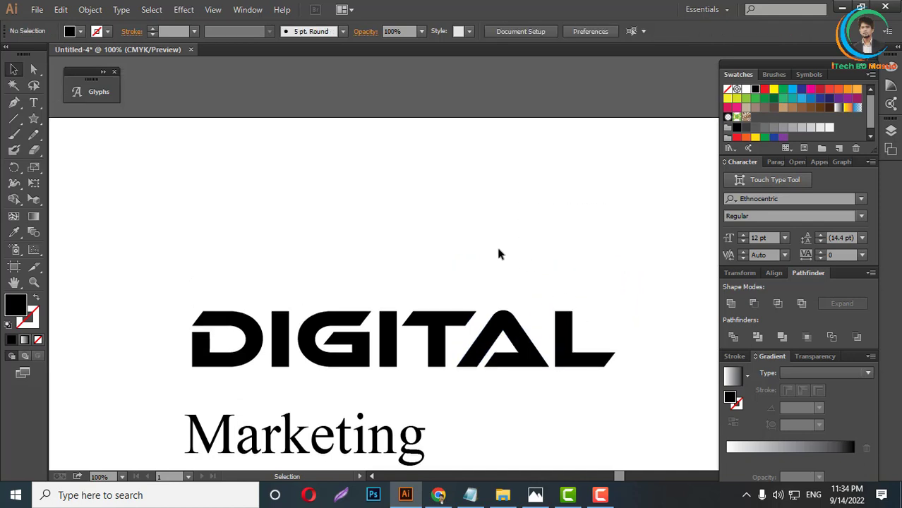
# Group all the letters of DIGITAL and shift the lettering slightly up and to the left
pyautogui.hotkey('ctrl', '-')
pyautogui.hotkey('ctrl', '-')
pyautogui.scroll(2, 466, 271)
pyautogui.moveTo(115, 235); pyautogui.dragTo(697, 338)
pyautogui.press('a')
pyautogui.press('v')
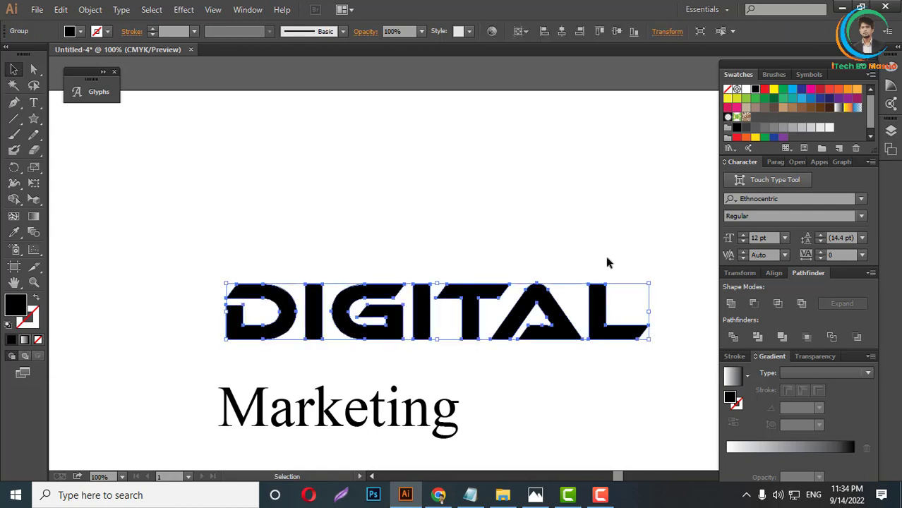
pyautogui.scroll(1, 611, 265)
pyautogui.scroll(-1, 616, 278)
pyautogui.scroll(-2, 448, 215)
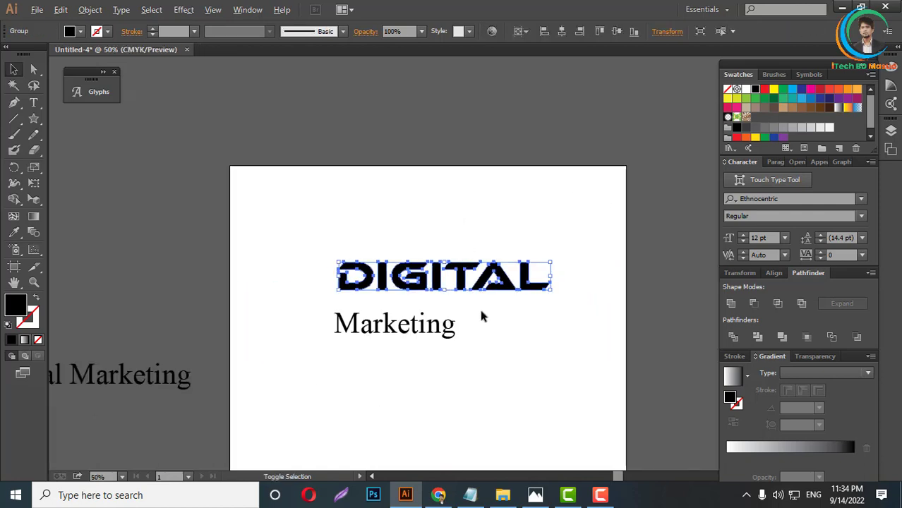
pyautogui.scroll(2, 481, 310)
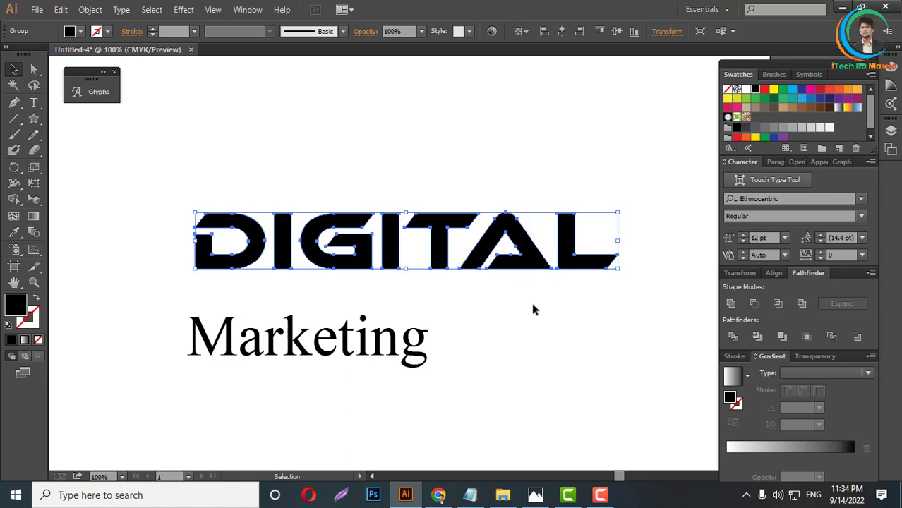
pyautogui.moveTo(547, 268); pyautogui.dragTo(532, 261)
pyautogui.click(538, 309)
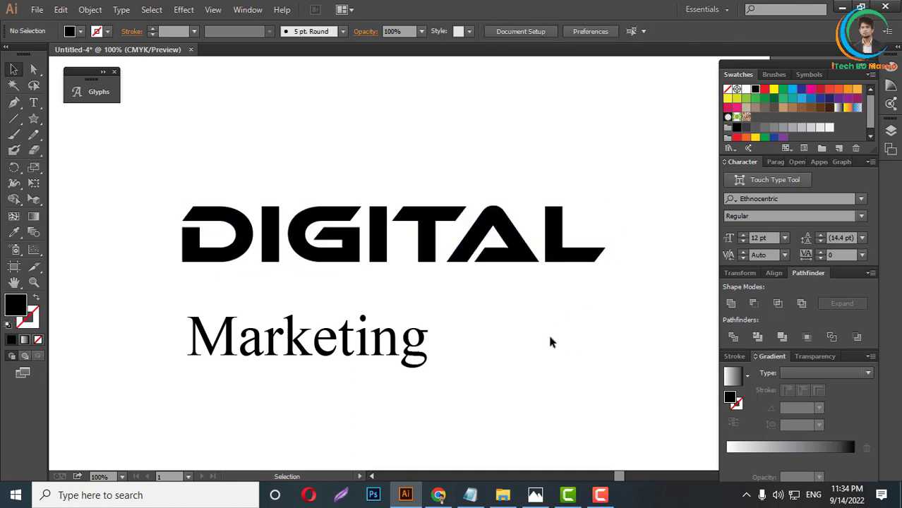
# Ungroup the DIGITAL lettering and group all its letters again
pyautogui.rightClick(501, 237)
pyautogui.click(191, 171)
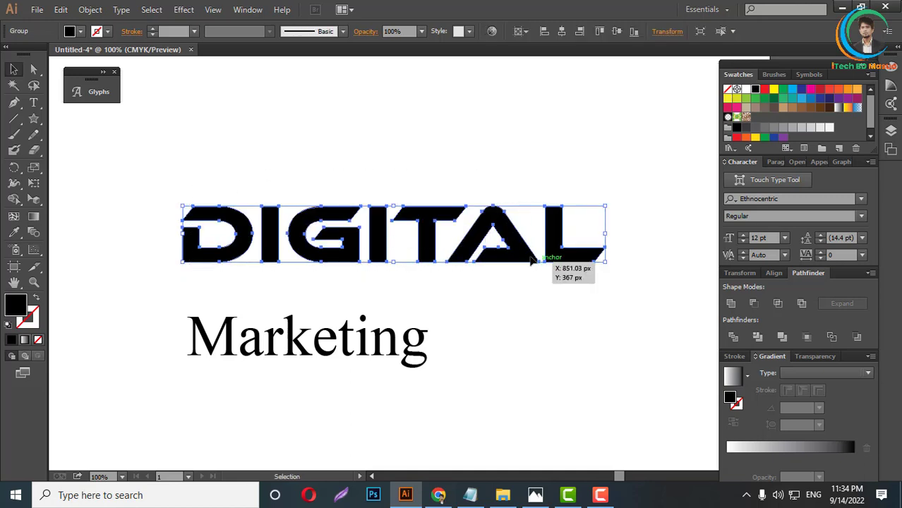
pyautogui.rightClick(494, 226)
pyautogui.click(522, 303)
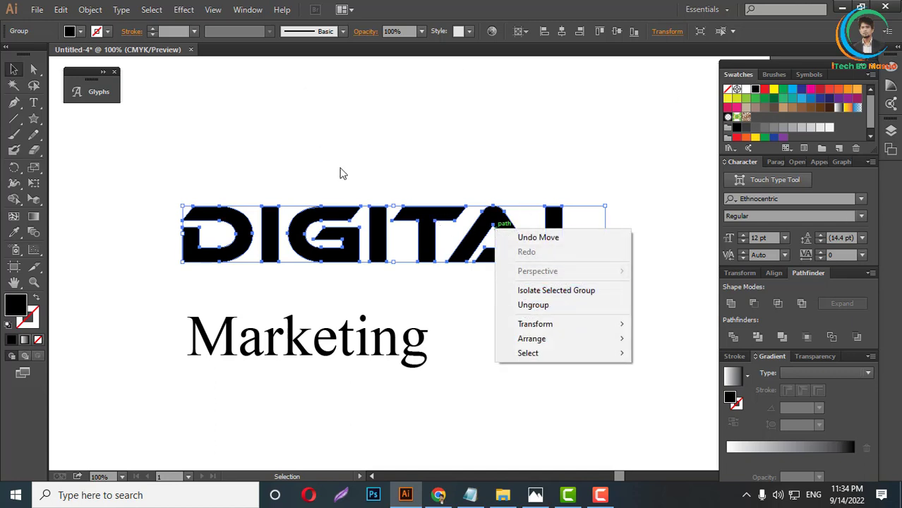
pyautogui.click(211, 149)
pyautogui.moveTo(172, 144); pyautogui.dragTo(650, 267)
pyautogui.press('a')
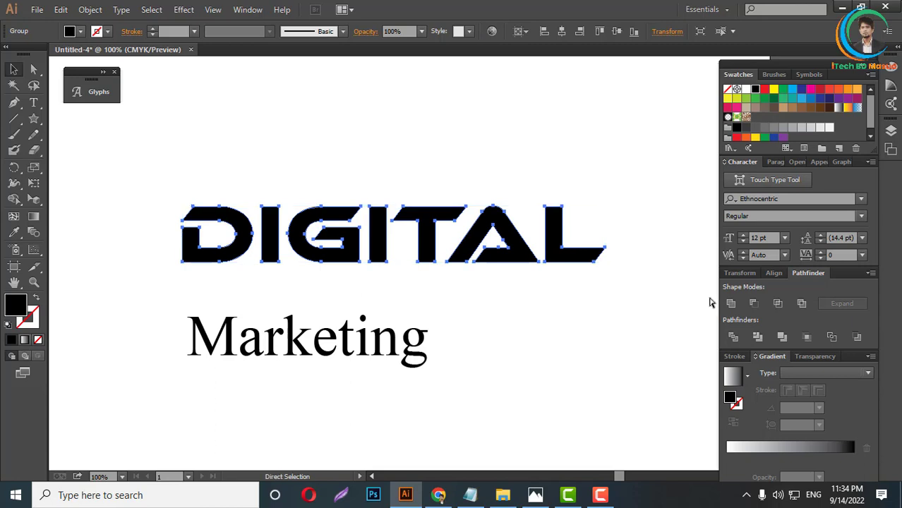
pyautogui.press('v')
pyautogui.scroll(3, 620, 319)
pyautogui.scroll(-2, 560, 314)
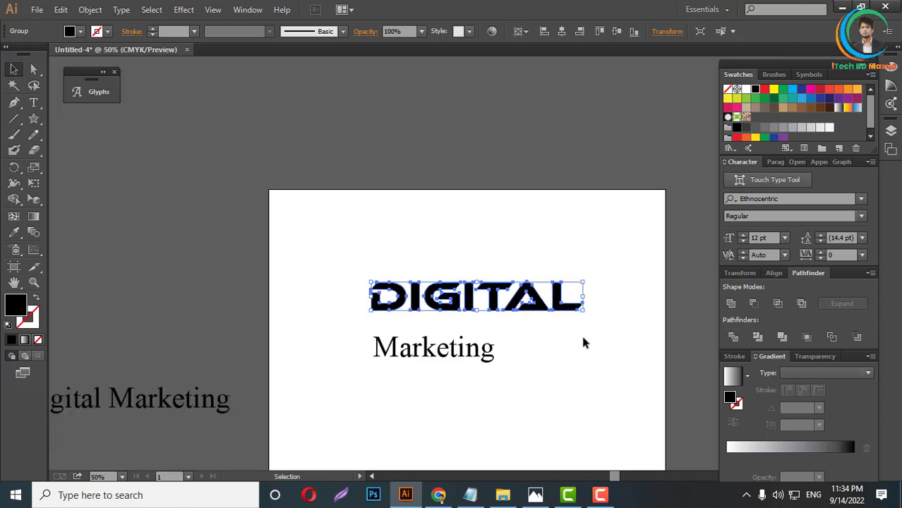
pyautogui.click(583, 343)
# Move the "Marketing" text close beneath DIGITAL and set its font to BankGothic
pyautogui.scroll(2, 470, 363)
pyautogui.moveTo(464, 366); pyautogui.dragTo(549, 331)
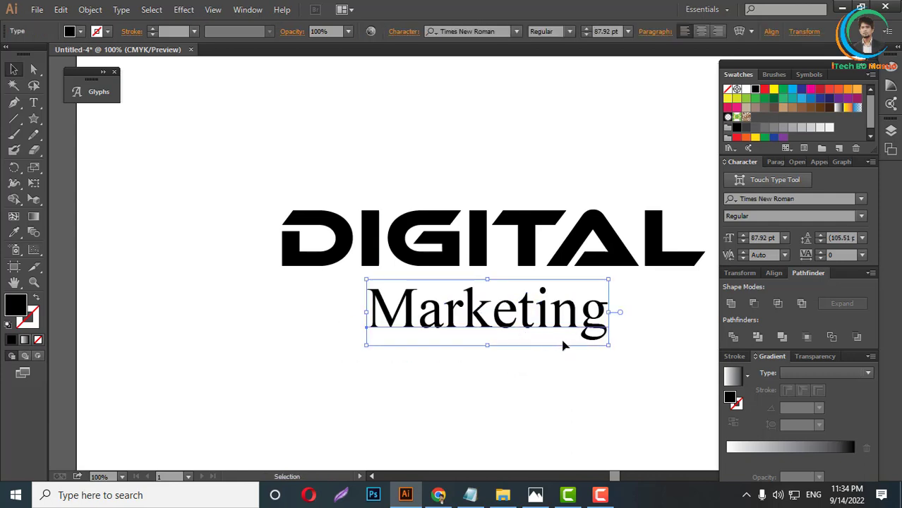
pyautogui.click(481, 31)
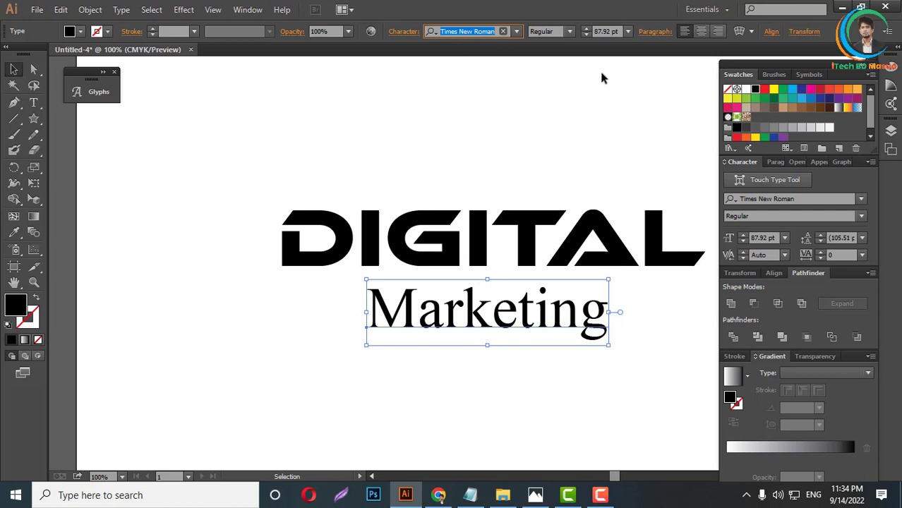
pyautogui.write('ban')
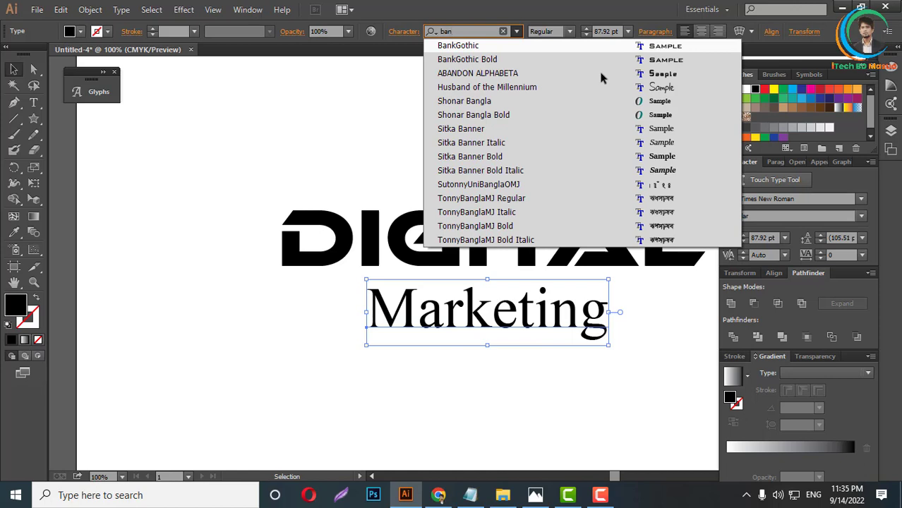
pyautogui.click(486, 46)
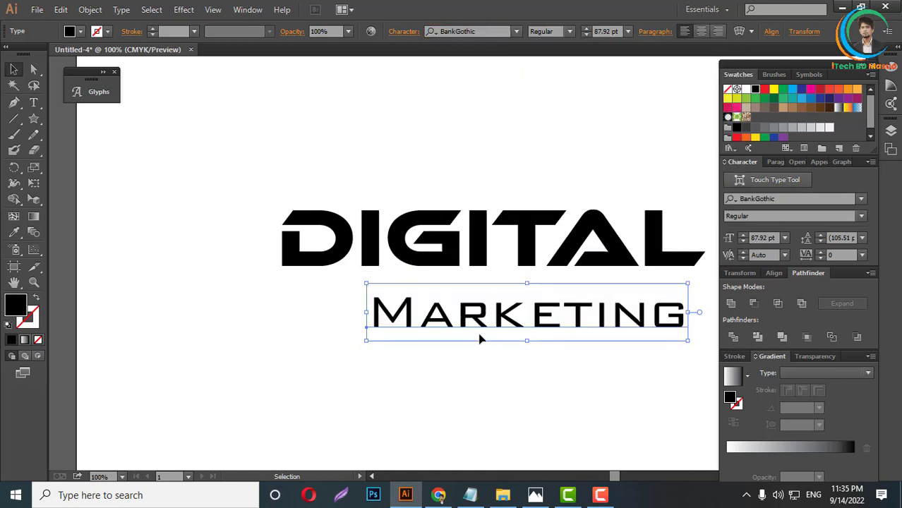
# Apply All Caps to the "Marketing" text and shift it left beneath DIGITAL
pyautogui.click(871, 161)
pyautogui.click(738, 224)
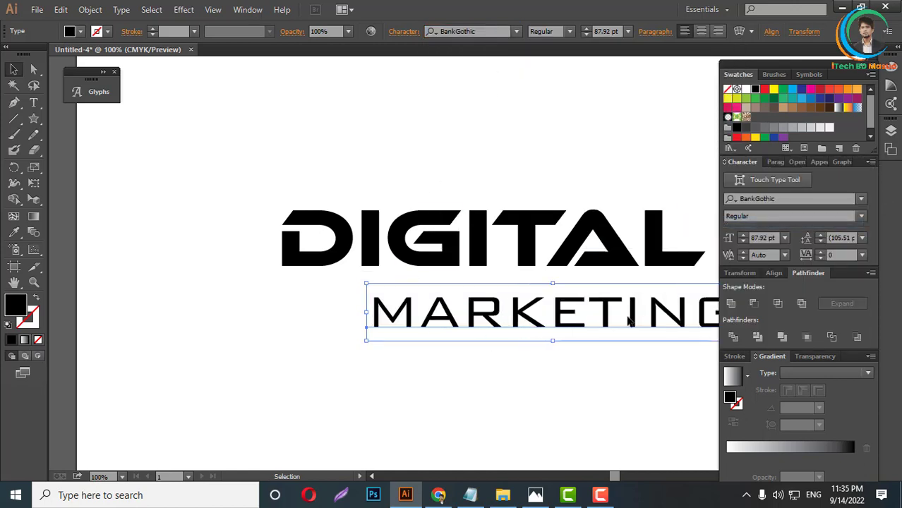
pyautogui.moveTo(629, 321); pyautogui.dragTo(522, 321)
pyautogui.scroll(-1, 607, 321)
pyautogui.scroll(2, 614, 323)
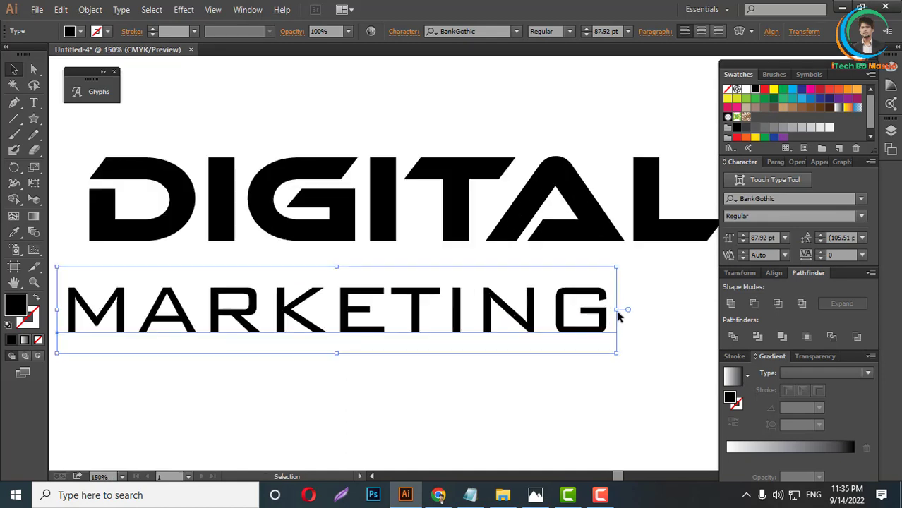
# Scale the MARKETING text down to 55.76 pt beneath DIGITAL and set its style to Bold
pyautogui.moveTo(618, 311); pyautogui.dragTo(596, 253)
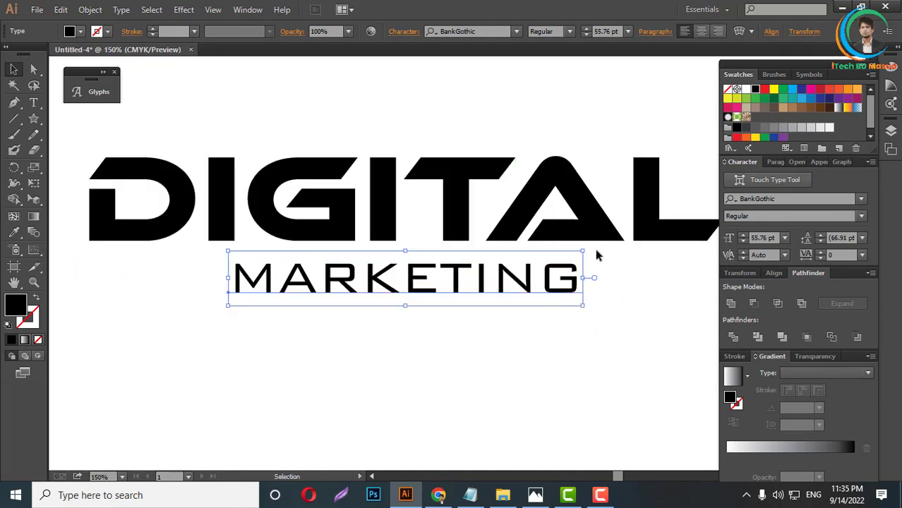
pyautogui.click(569, 31)
pyautogui.click(543, 59)
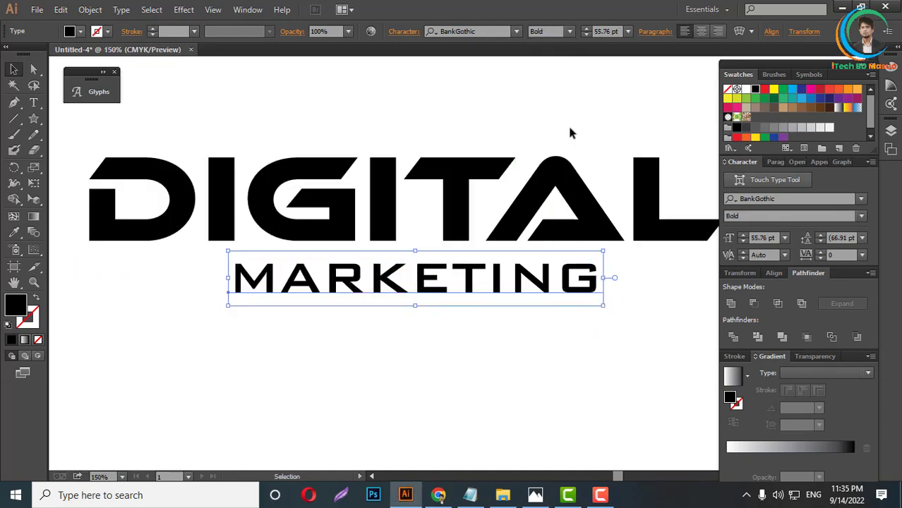
# Place a spare copy of the MARKETING text outside the artboard, beyond its upper-left corner
pyautogui.scroll(-3, 530, 356)
pyautogui.moveTo(553, 295); pyautogui.dragTo(219, 121)
pyautogui.scroll(2, 554, 324)
# Convert the MARKETING text beneath DIGITAL to outlines
pyautogui.rightClick(495, 280)
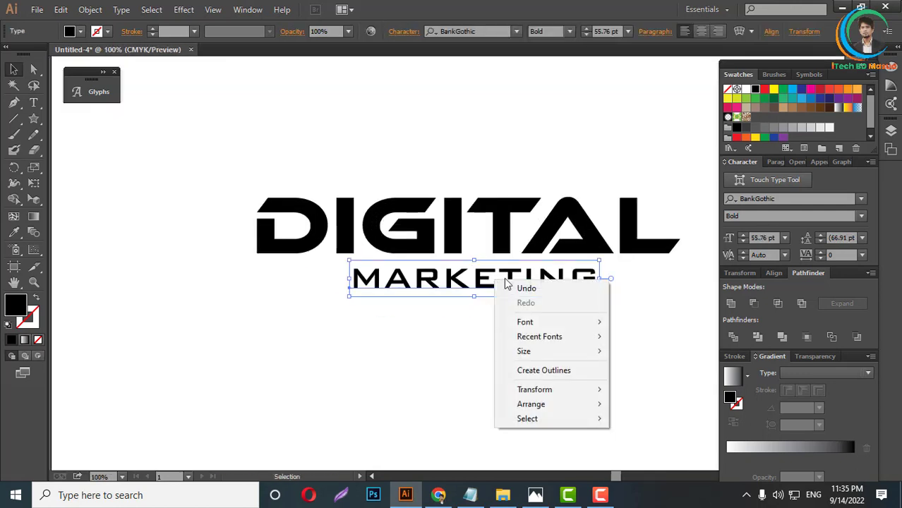
pyautogui.click(541, 370)
pyautogui.click(541, 318)
pyautogui.scroll(-2, 557, 335)
pyautogui.scroll(1, 425, 253)
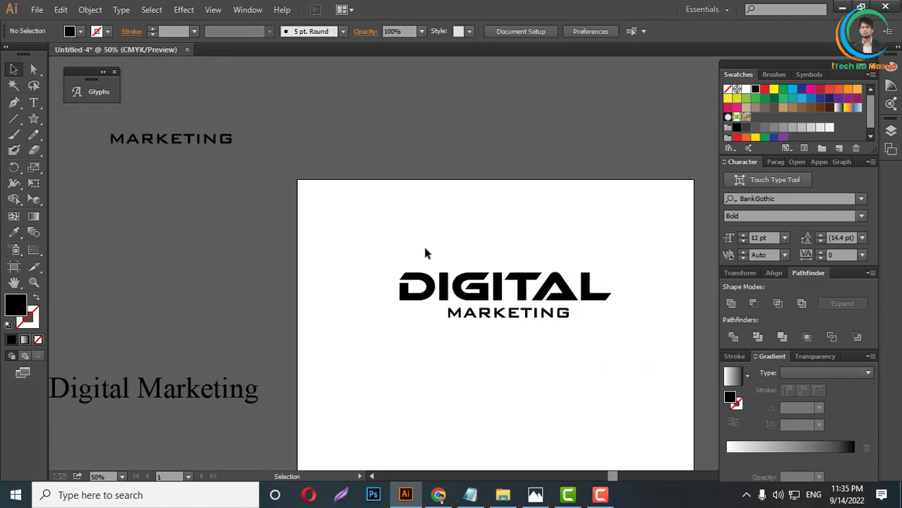
# Try to center the DIGITAL and MARKETING lettering horizontally on the artboard
pyautogui.moveTo(425, 253); pyautogui.dragTo(664, 397)
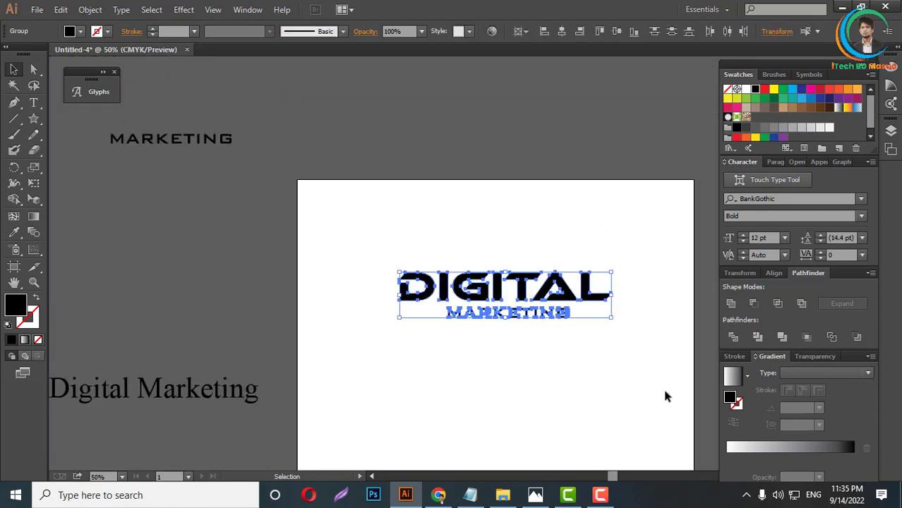
pyautogui.click(562, 31)
pyautogui.click(594, 197)
pyautogui.hotkey('ctrl', '=')
pyautogui.hotkey('ctrl', '=')
pyautogui.hotkey('ctrl', 'a')
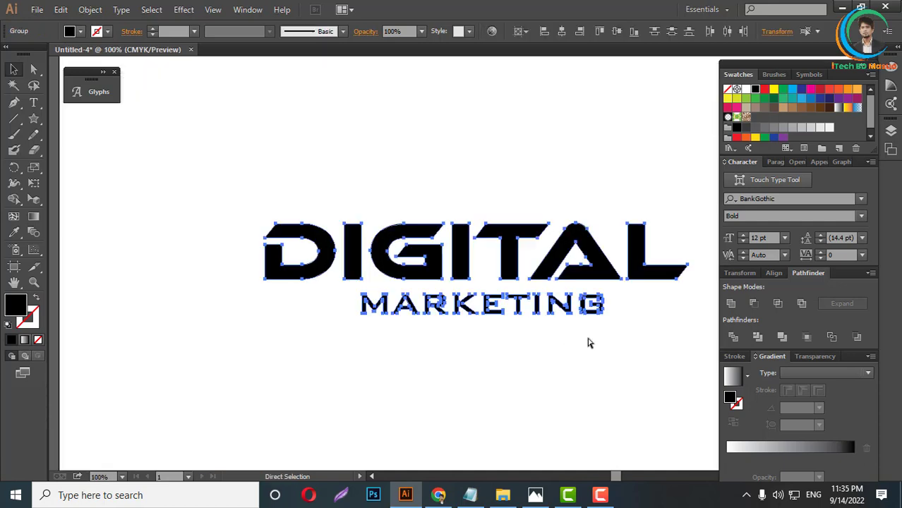
pyautogui.click(590, 344)
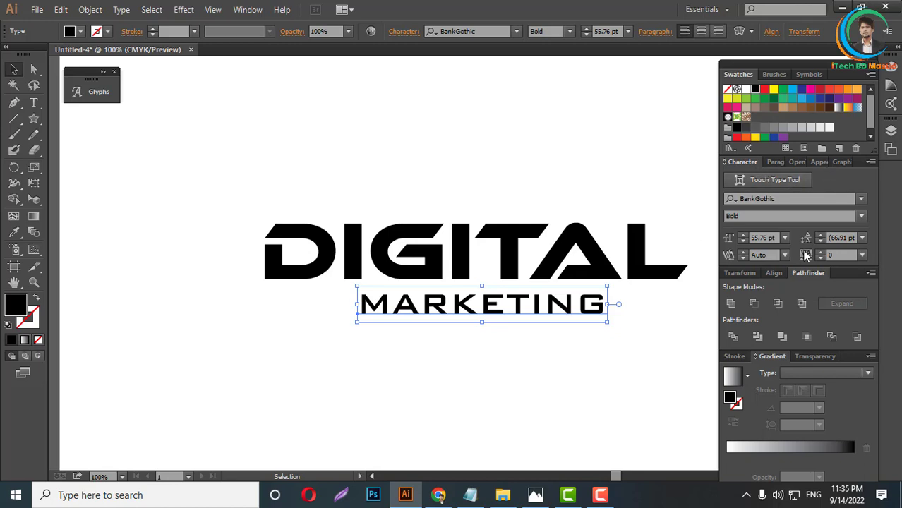
# Set the tracking of the MARKETING text beneath DIGITAL to 100
pyautogui.click(833, 255)
pyautogui.write('100')
pyautogui.press('Return')
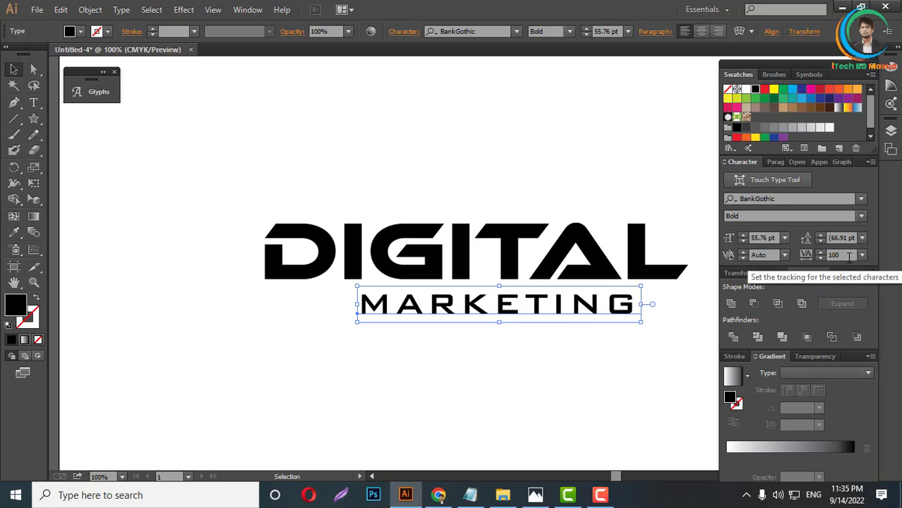
pyautogui.click(596, 342)
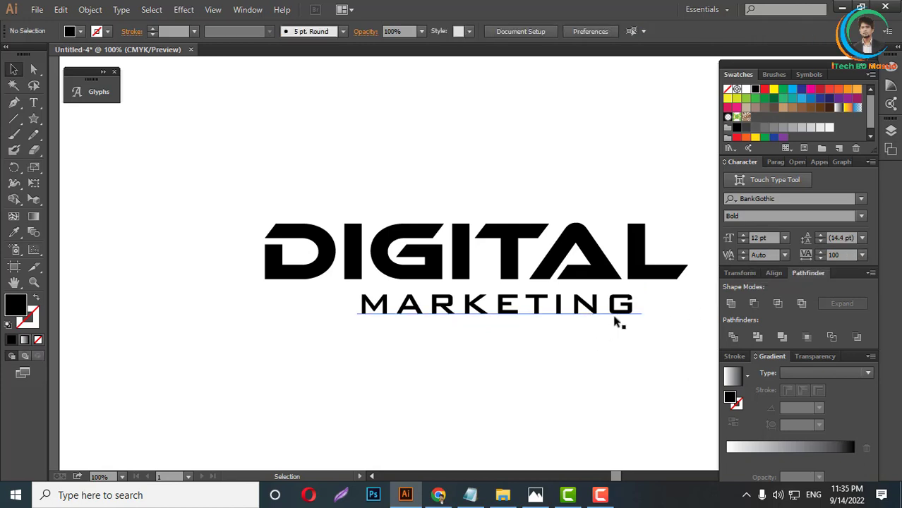
# Enlarge the MARKETING text to 59.67 pt, position it just beneath DIGITAL and convert it to outlines
pyautogui.moveTo(614, 319)
pyautogui.mouseDown()
pyautogui.moveTo(583, 317)
pyautogui.moveTo(622, 307)
pyautogui.mouseUp()
pyautogui.rightClick(564, 309)
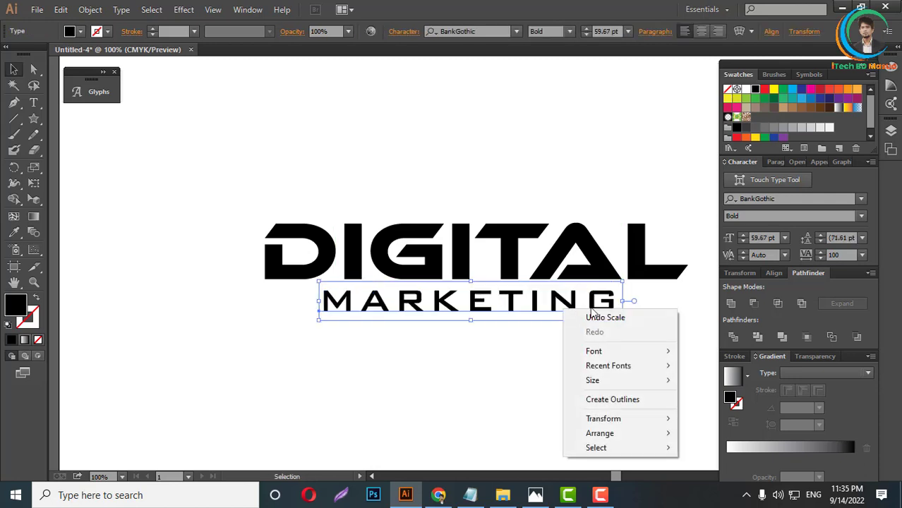
pyautogui.click(608, 400)
pyautogui.click(575, 378)
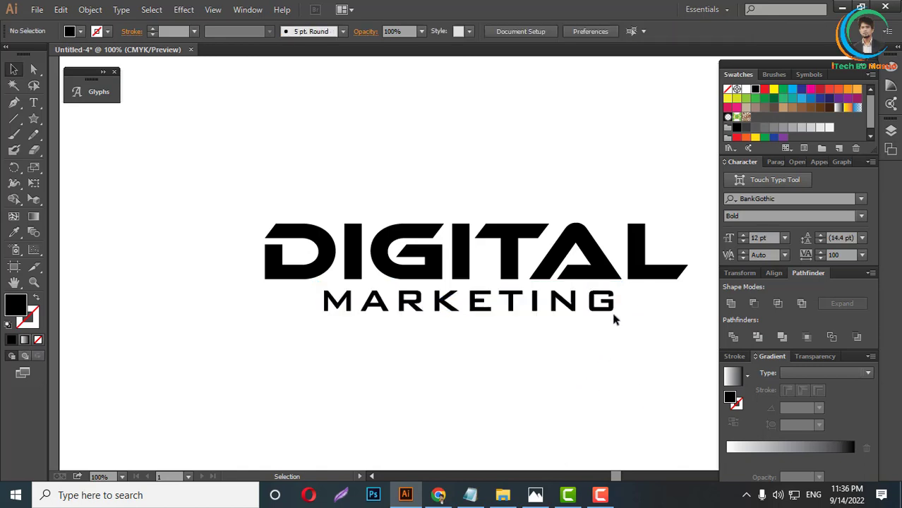
# Enlarge the outlined MARKETING lettering slightly and center both words horizontally on the artboard
pyautogui.moveTo(613, 307); pyautogui.dragTo(633, 307)
pyautogui.click(465, 366)
pyautogui.scroll(-2, 465, 366)
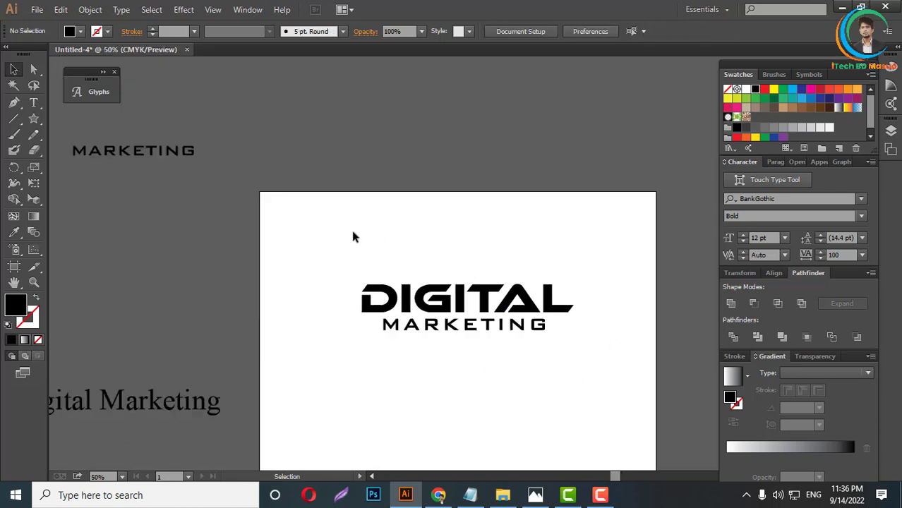
pyautogui.moveTo(353, 231); pyautogui.dragTo(579, 362)
pyautogui.click(561, 32)
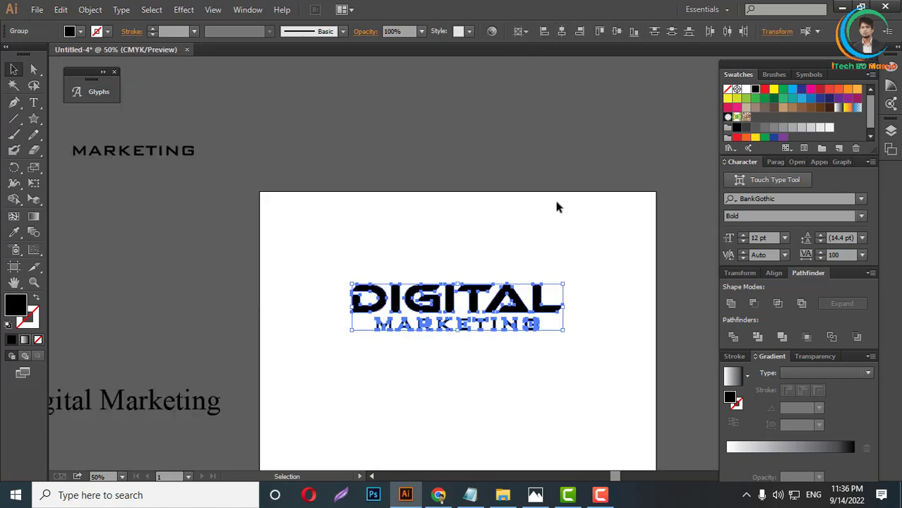
pyautogui.click(563, 234)
# Scale the MARKETING lettering down slightly around its center, keeping it narrower than DIGITAL
pyautogui.scroll(-2, 554, 246)
pyautogui.scroll(4, 534, 311)
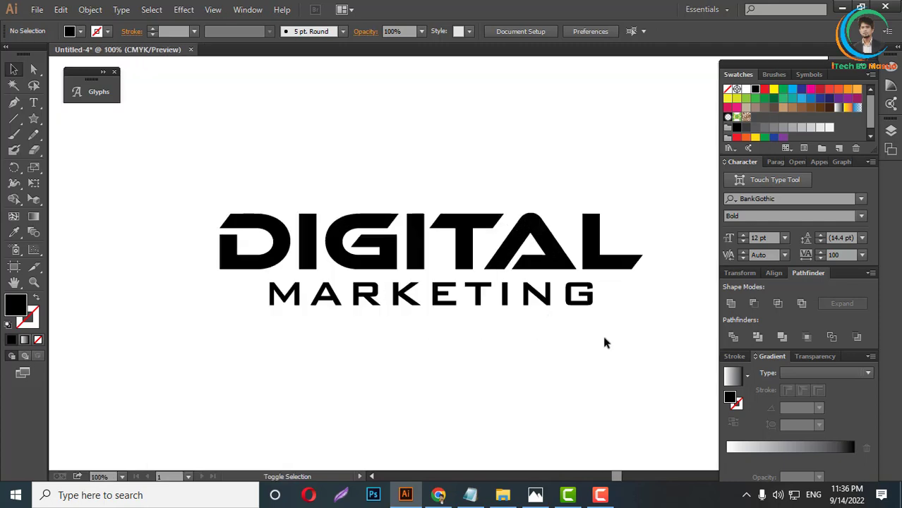
pyautogui.moveTo(581, 309)
pyautogui.mouseDown()
pyautogui.moveTo(600, 297)
pyautogui.moveTo(583, 297)
pyautogui.mouseUp()
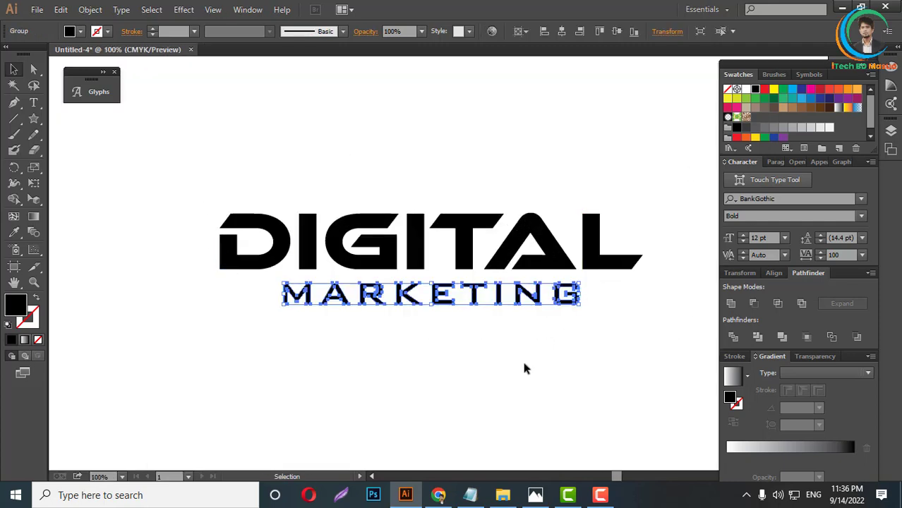
pyautogui.click(523, 358)
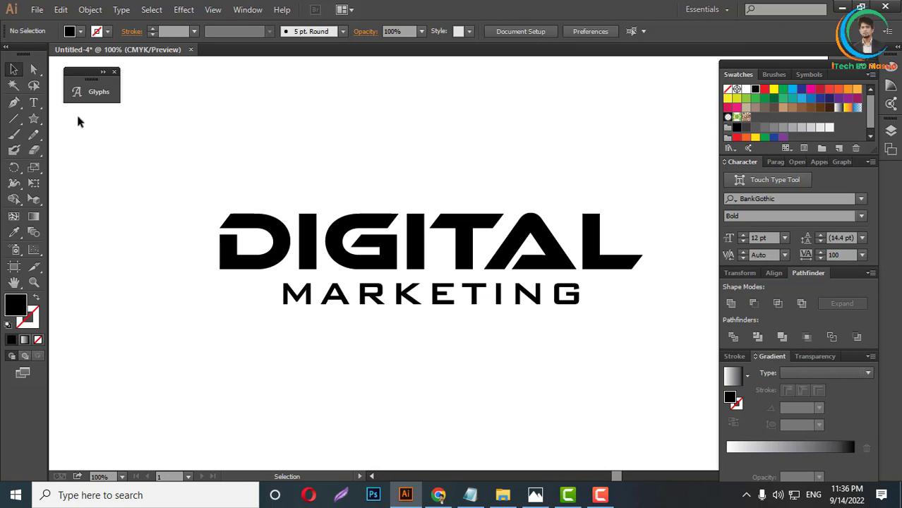
# Draw a horizontal line through the middle of MARKETING, spanning DIGITAL's full width, with a 6 pt black stroke
pyautogui.click(13, 123)
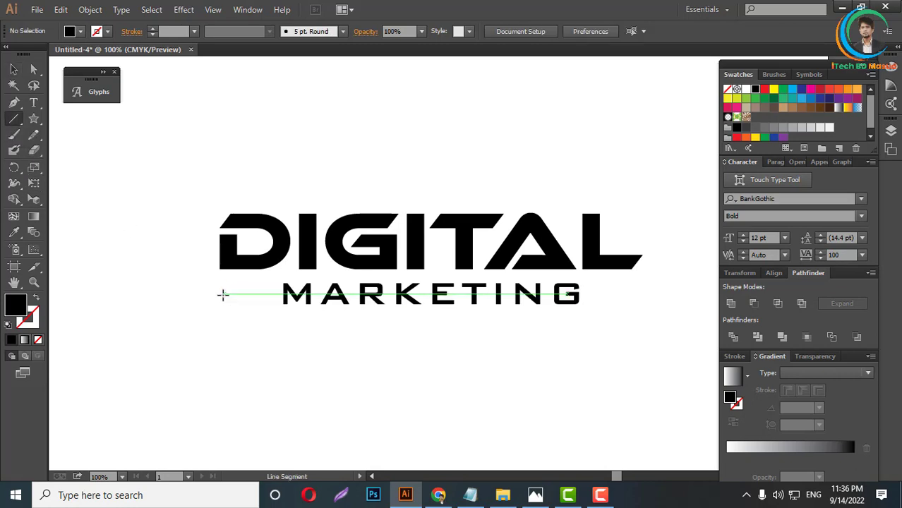
pyautogui.moveTo(220, 295); pyautogui.dragTo(642, 294)
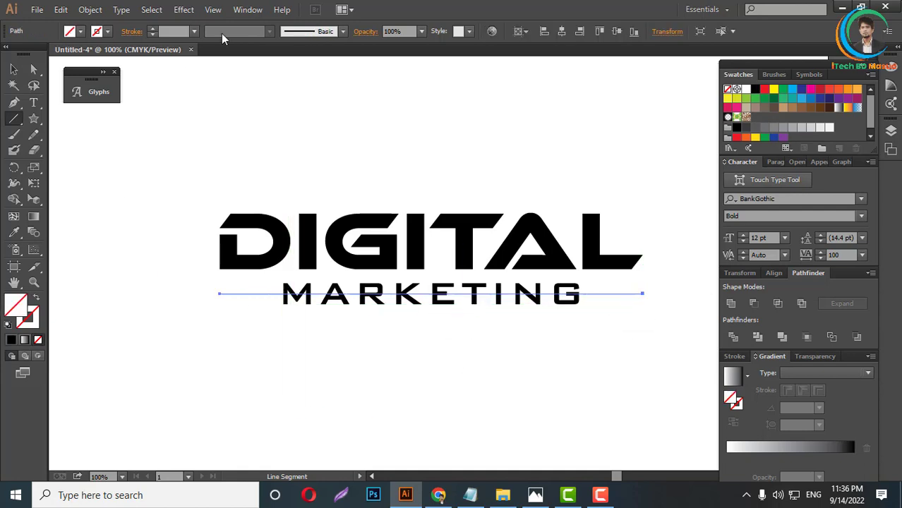
pyautogui.click(179, 34)
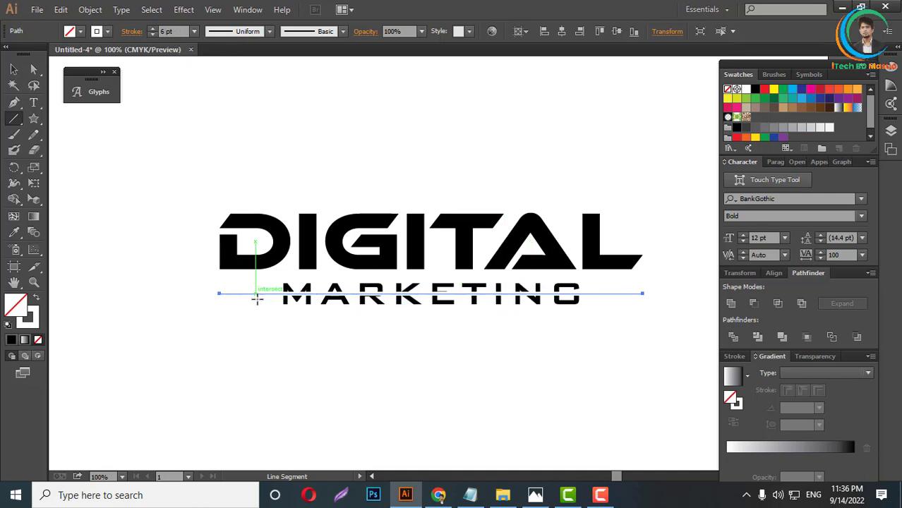
pyautogui.click(31, 323)
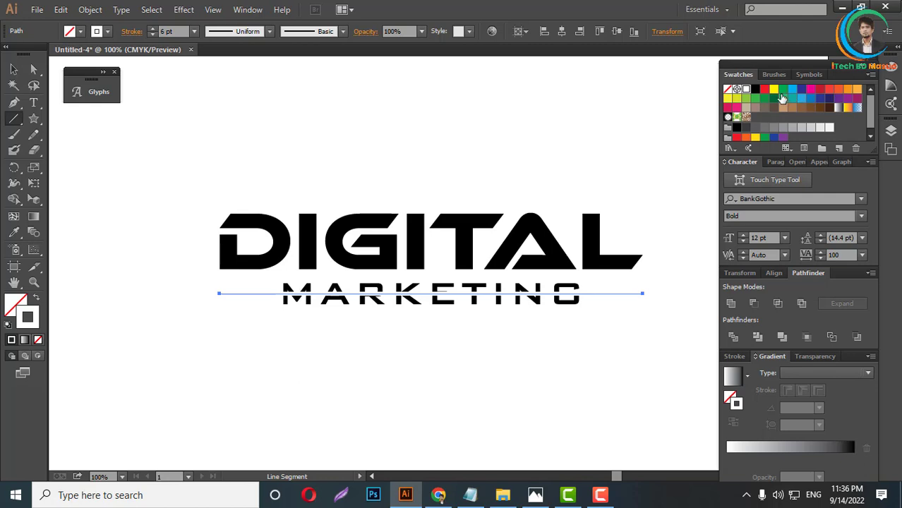
pyautogui.click(755, 89)
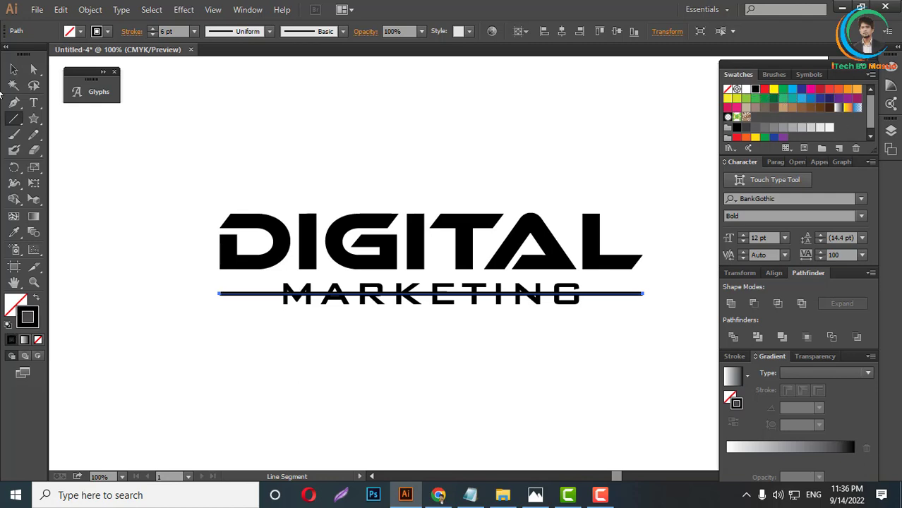
pyautogui.click(14, 69)
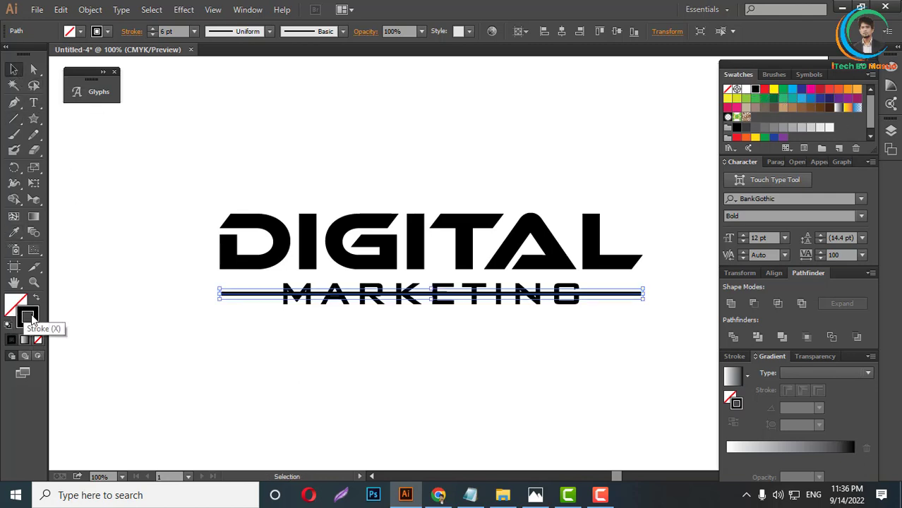
pyautogui.click(15, 302)
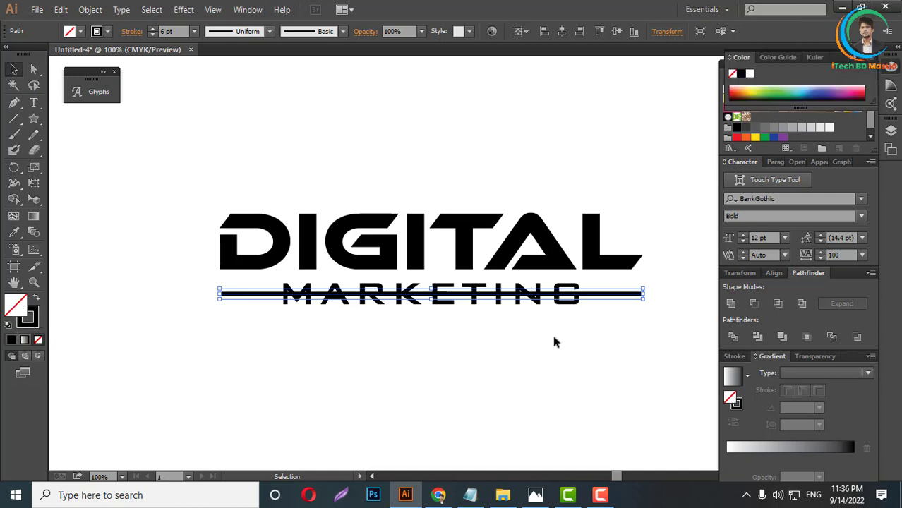
# Thicken the horizontal line through MARKETING to a 7 pt stroke
pyautogui.scroll(2, 554, 342)
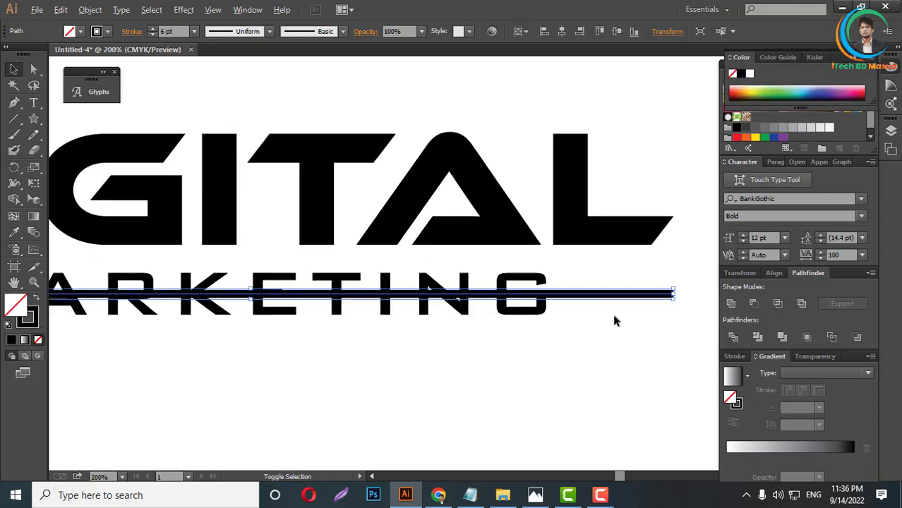
pyautogui.scroll(-1, 612, 321)
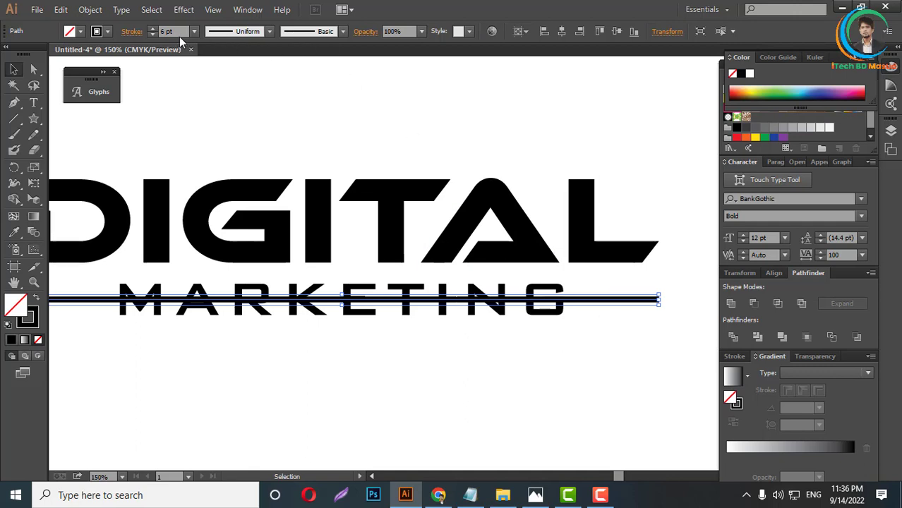
pyautogui.scroll(1, 181, 33)
pyautogui.scroll(2, 586, 296)
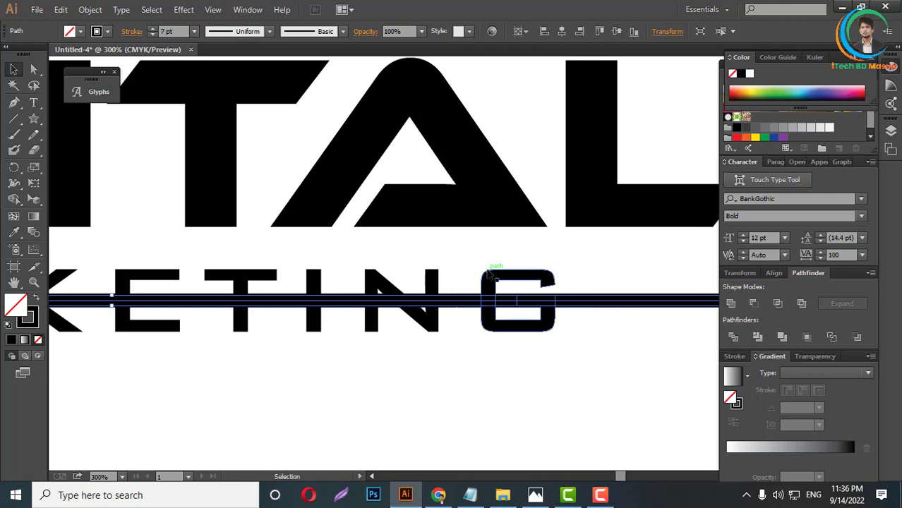
pyautogui.scroll(-3, 546, 339)
pyautogui.click(543, 348)
pyautogui.scroll(-1, 594, 316)
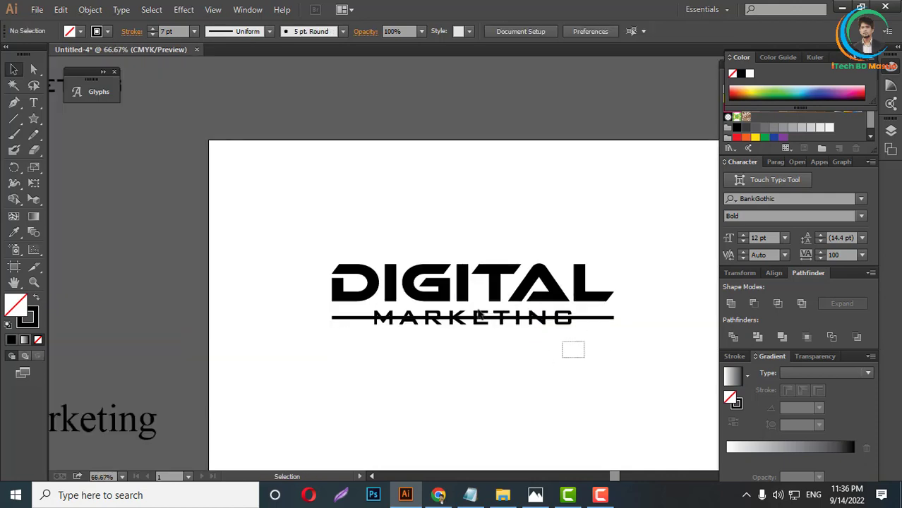
# Center both words and the line horizontally on the artboard
pyautogui.moveTo(584, 357); pyautogui.dragTo(413, 121)
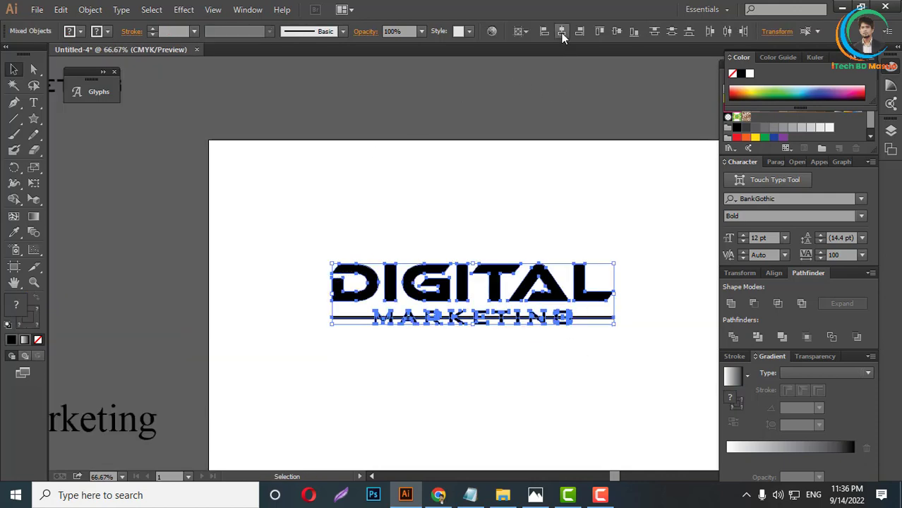
pyautogui.click(596, 335)
pyautogui.scroll(1, 595, 335)
pyautogui.scroll(1, 595, 311)
pyautogui.scroll(-1, 594, 288)
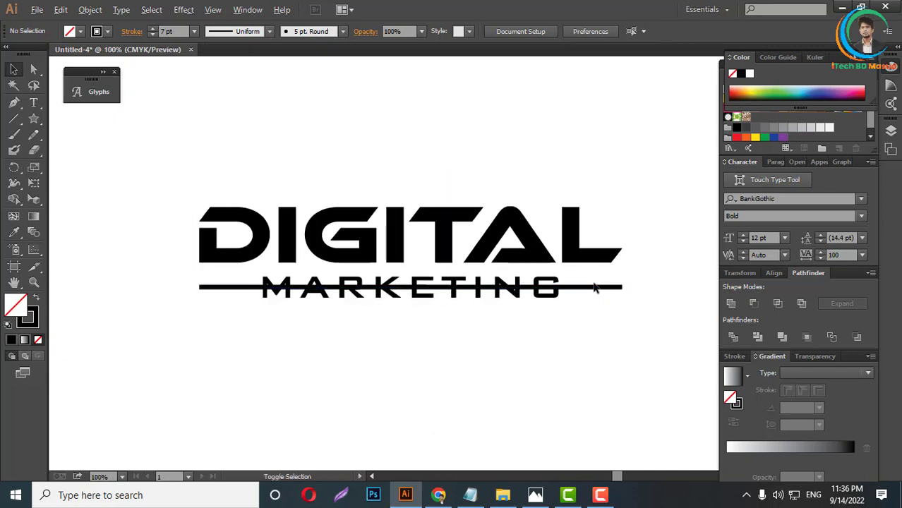
# Draw a rectangle slightly larger than MARKETING over it, fill it black without a stroke, and center it horizontally on the artboard
pyautogui.moveTo(33, 118); pyautogui.dragTo(80, 119)
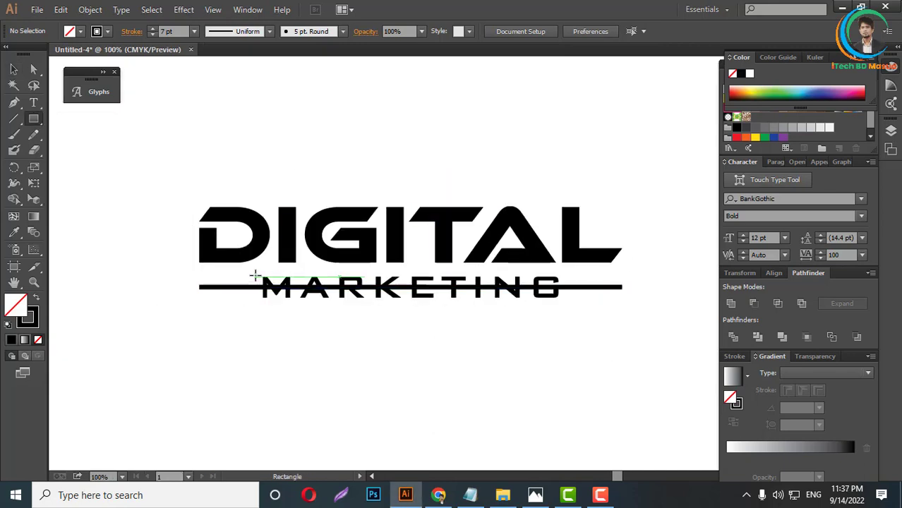
pyautogui.moveTo(254, 274)
pyautogui.mouseDown()
pyautogui.moveTo(287, 299)
pyautogui.moveTo(565, 309)
pyautogui.mouseUp()
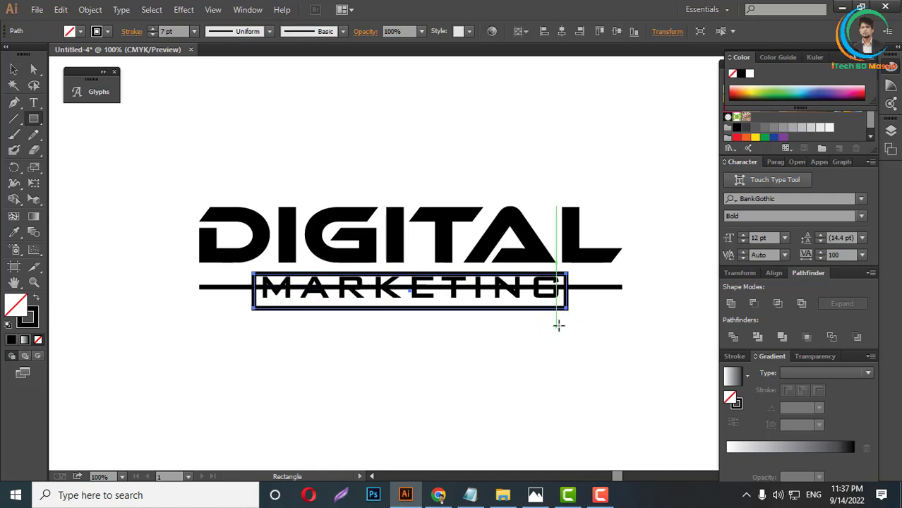
pyautogui.click(38, 297)
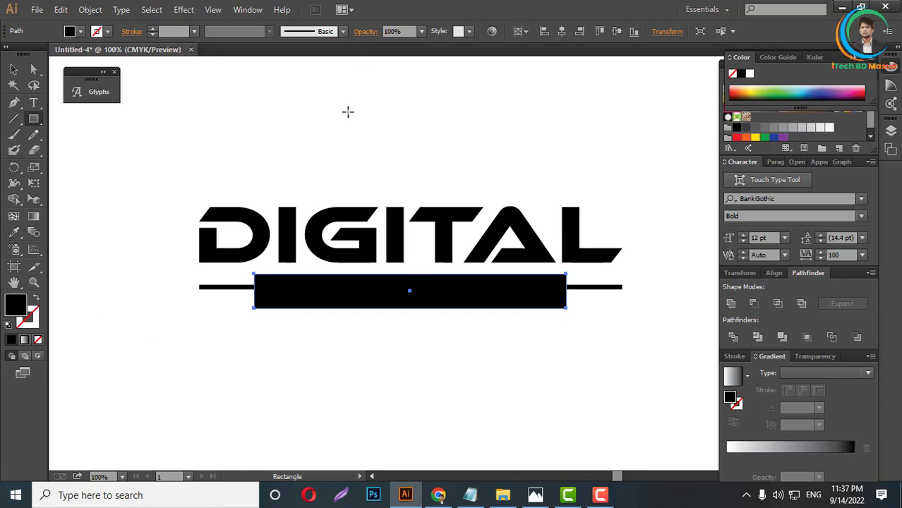
pyautogui.click(561, 33)
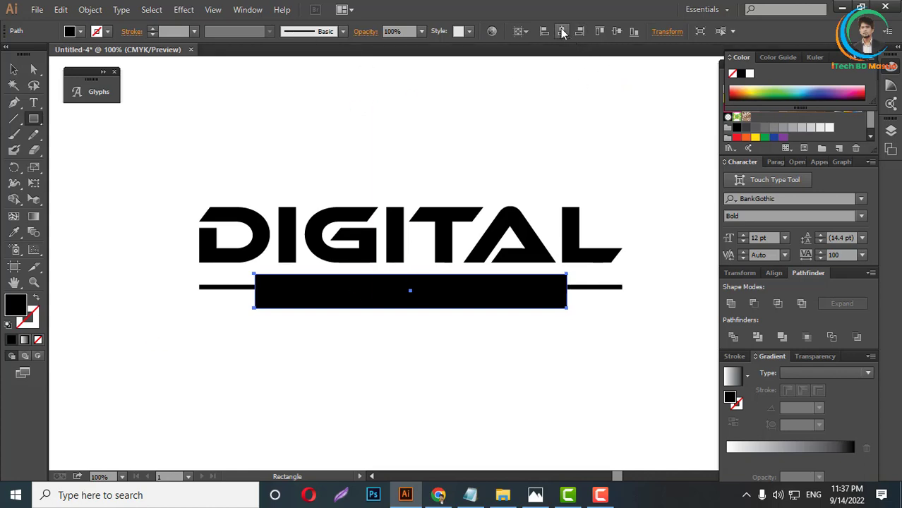
# Remove the rectangle and the part of the line it covers with the Shape Builder tool, leaving a line segment on each side of MARKETING
pyautogui.click(14, 69)
pyautogui.scroll(2, 621, 305)
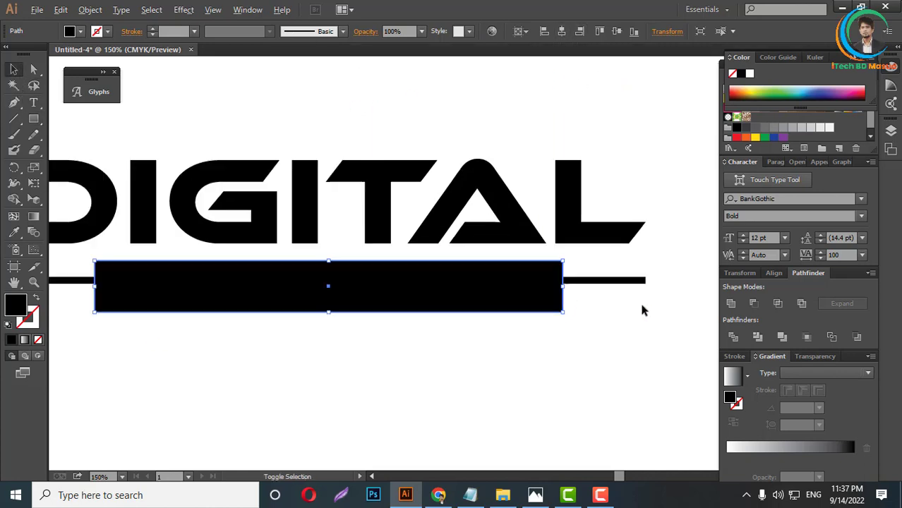
pyautogui.moveTo(601, 256); pyautogui.dragTo(624, 323)
pyautogui.scroll(-2, 577, 308)
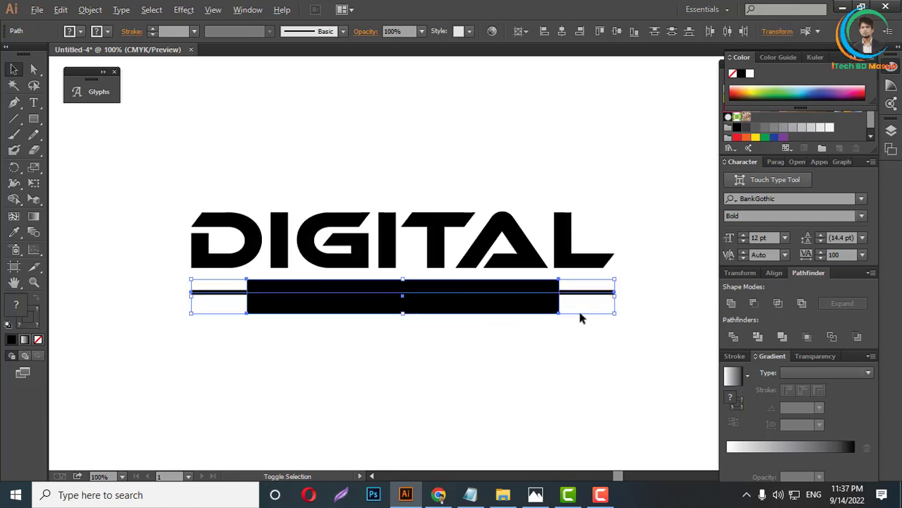
pyautogui.click(16, 203)
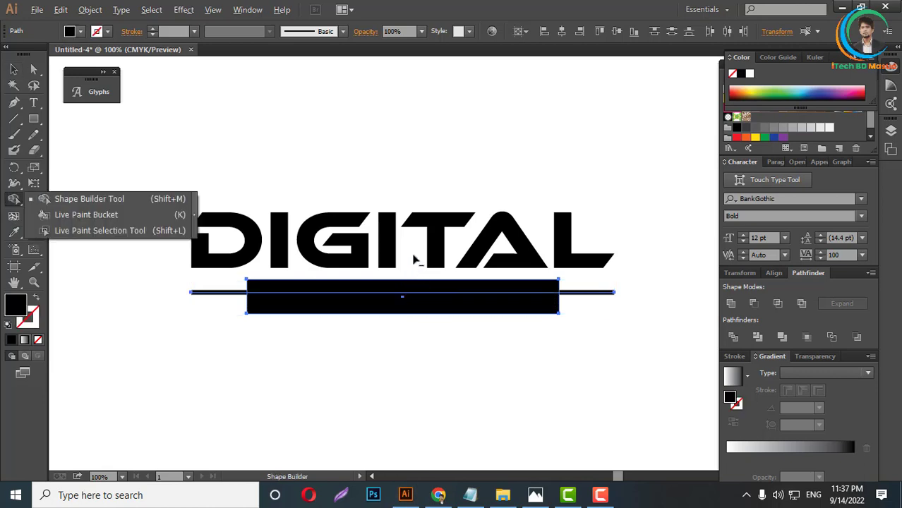
pyautogui.moveTo(415, 260); pyautogui.dragTo(421, 359)
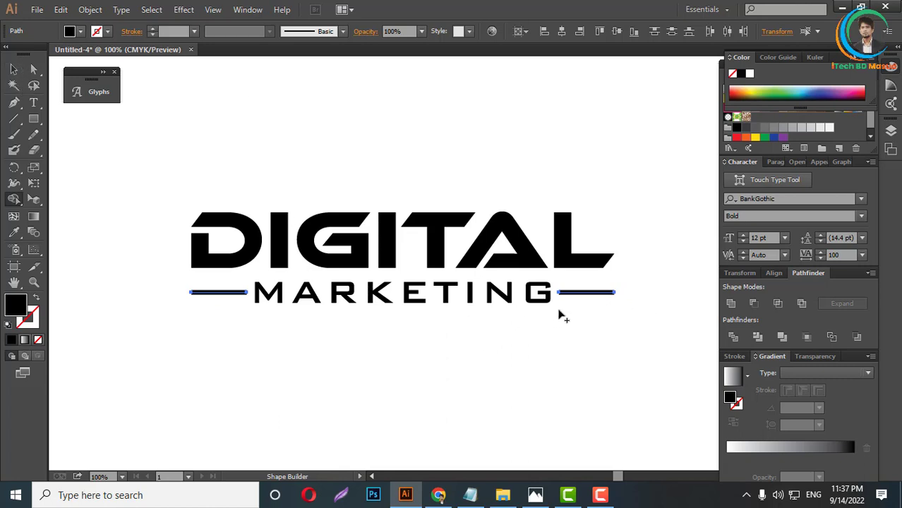
# Expand the two line segments beside MARKETING into filled shapes
pyautogui.click(91, 10)
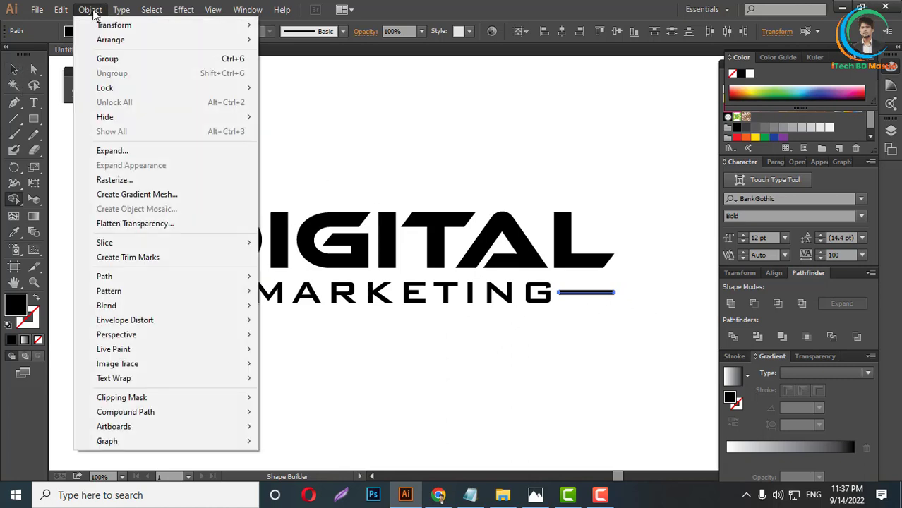
pyautogui.click(105, 151)
pyautogui.click(421, 322)
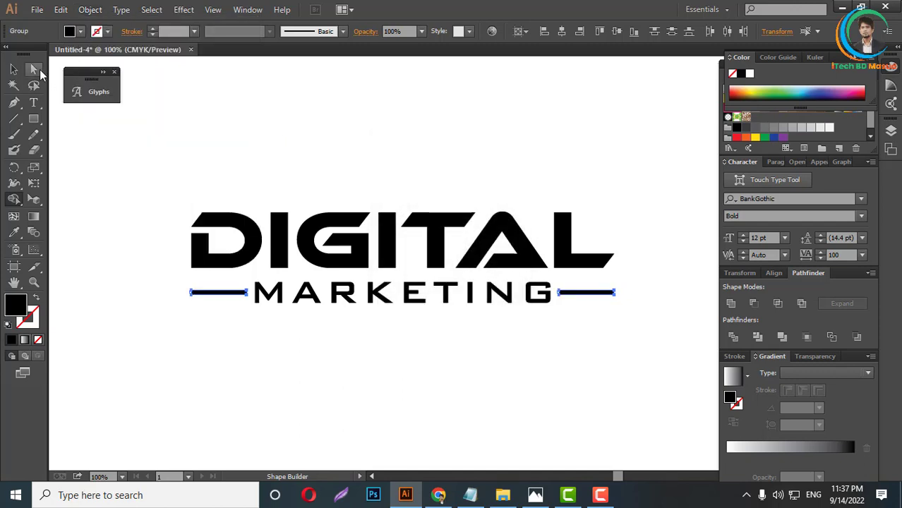
# Group the two line segments with the MARKETING lettering
pyautogui.click(13, 69)
pyautogui.moveTo(165, 283); pyautogui.dragTo(640, 342)
pyautogui.rightClick(583, 296)
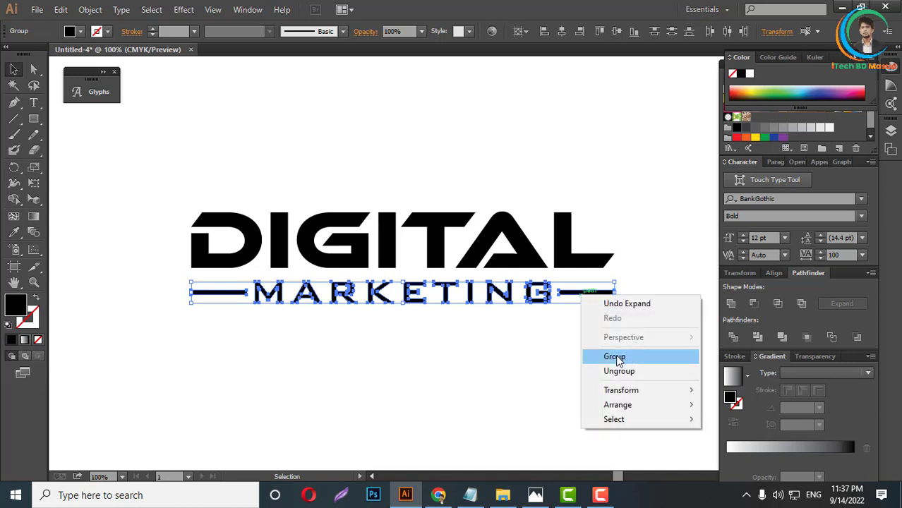
pyautogui.click(614, 357)
pyautogui.click(592, 341)
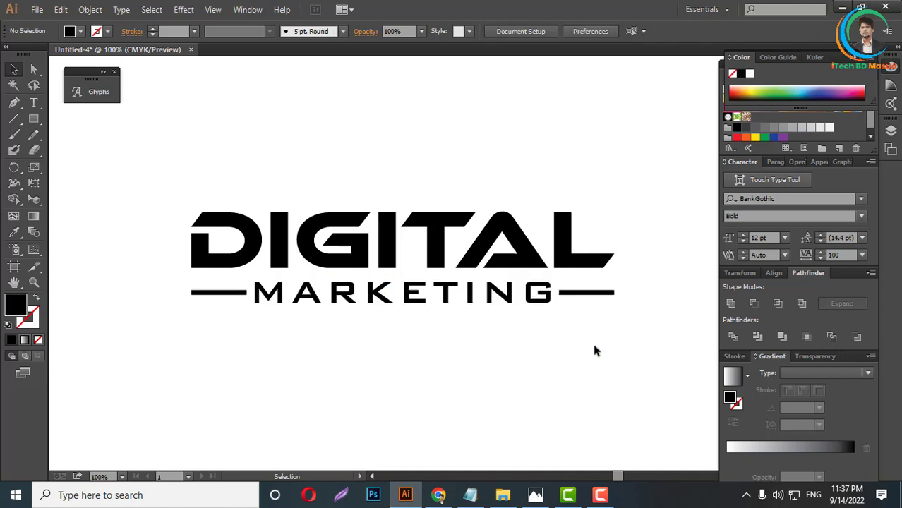
pyautogui.hotkey('ctrl', '-')
pyautogui.moveTo(432, 212); pyautogui.dragTo(602, 351)
pyautogui.hotkey('ctrl', '+')
pyautogui.click(563, 381)
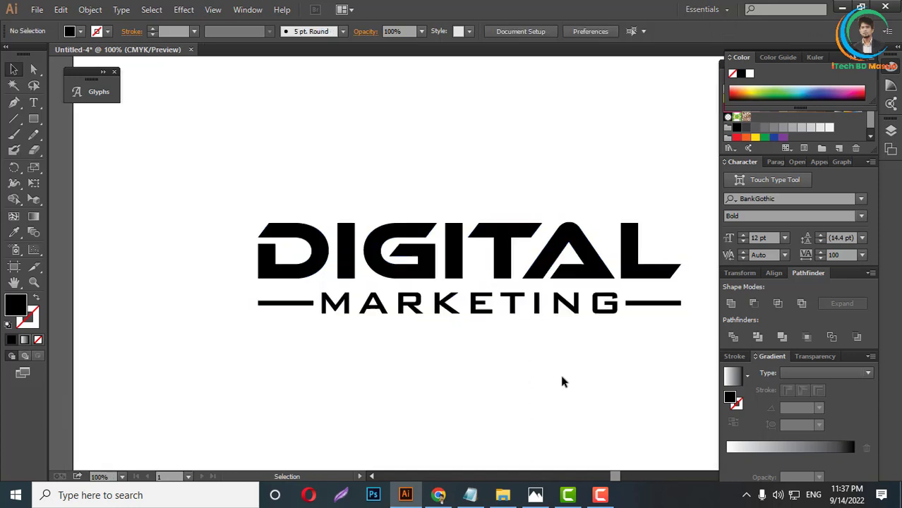
# Fill DIGITAL with dark navy blue and the MARKETING group, including its side lines, with cyan
pyautogui.click(591, 272)
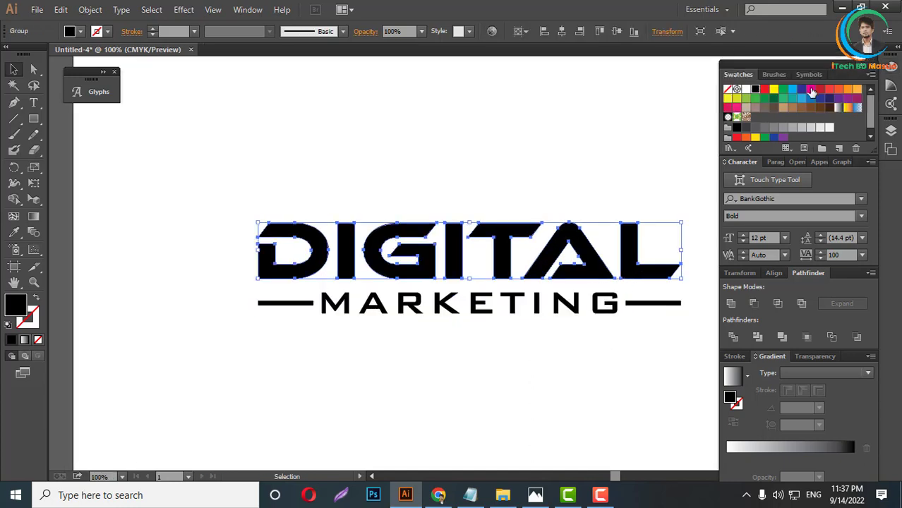
pyautogui.click(829, 98)
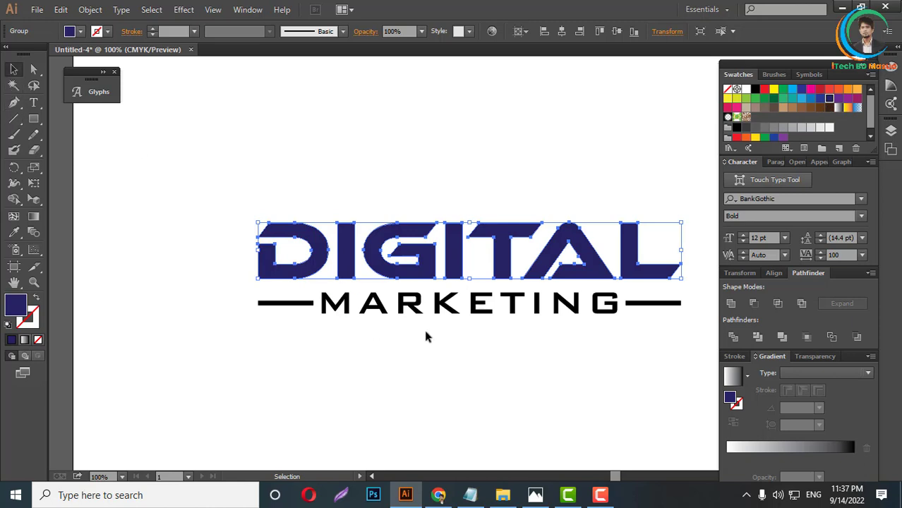
pyautogui.click(412, 311)
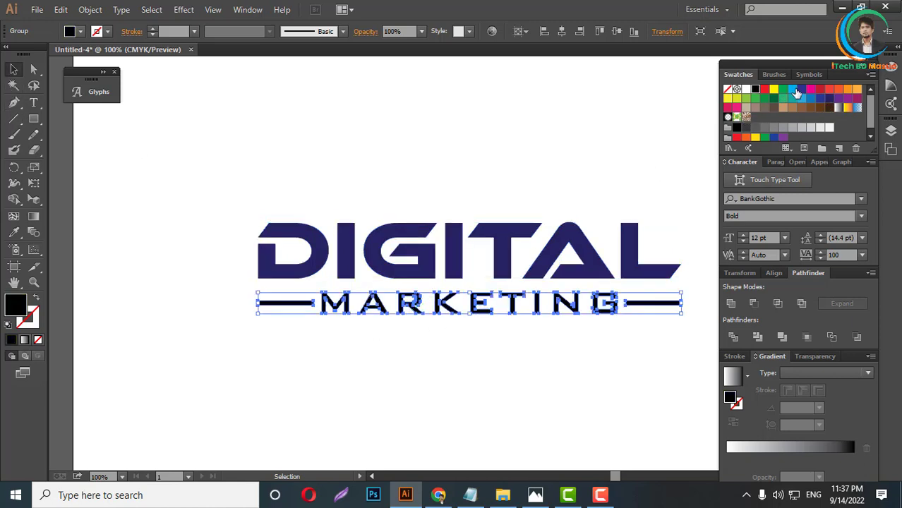
pyautogui.click(794, 92)
pyautogui.click(453, 195)
# Place a duplicate of the colored logo directly above the artboard
pyautogui.hotkey('ctrl', '-')
pyautogui.hotkey('ctrl', '-')
pyautogui.hotkey('ctrl', '-')
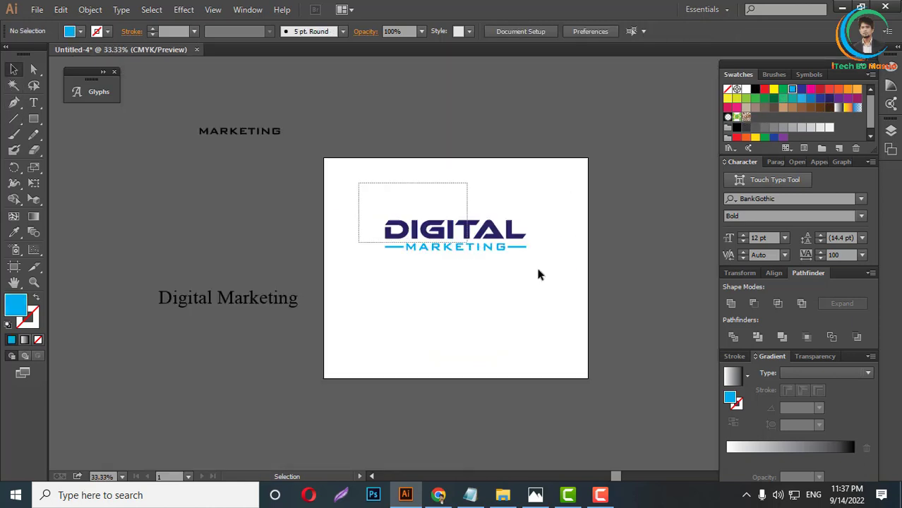
pyautogui.moveTo(496, 246); pyautogui.dragTo(497, 115)
pyautogui.scroll(1, 497, 247)
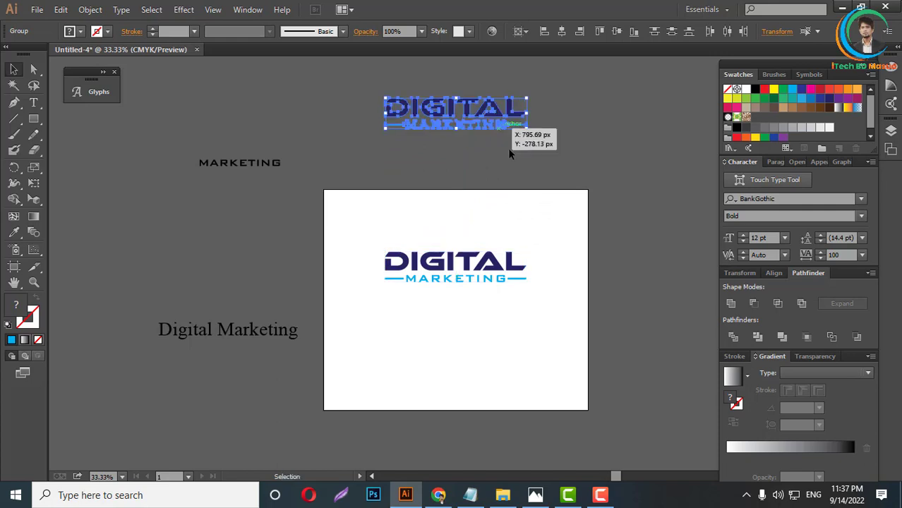
# Ungroup the MARKETING lettering and its side lines in the logo on the artboard
pyautogui.scroll(4, 498, 275)
pyautogui.scroll(-1, 494, 272)
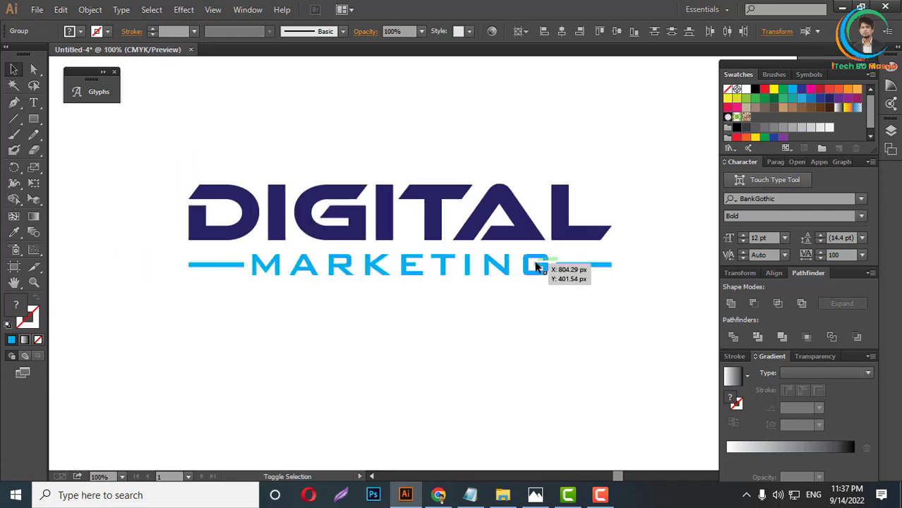
pyautogui.scroll(1, 547, 264)
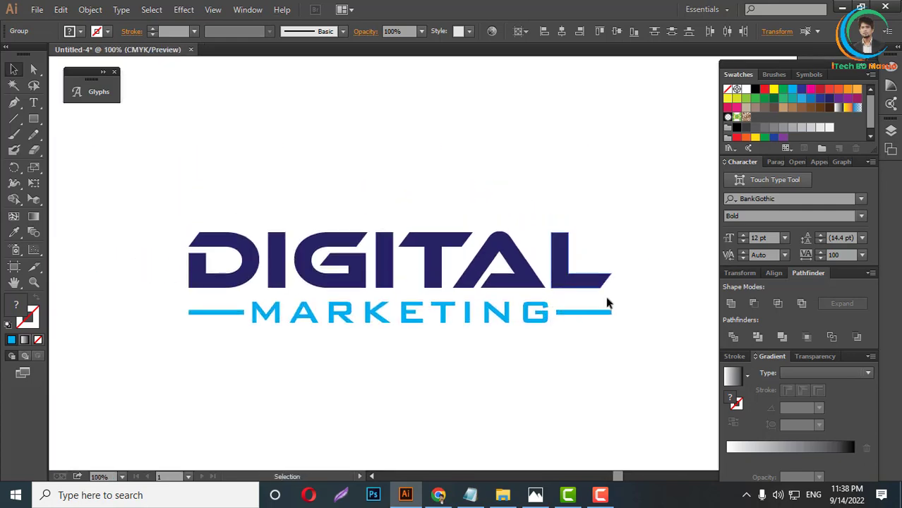
pyautogui.click(494, 308)
pyautogui.rightClick(493, 305)
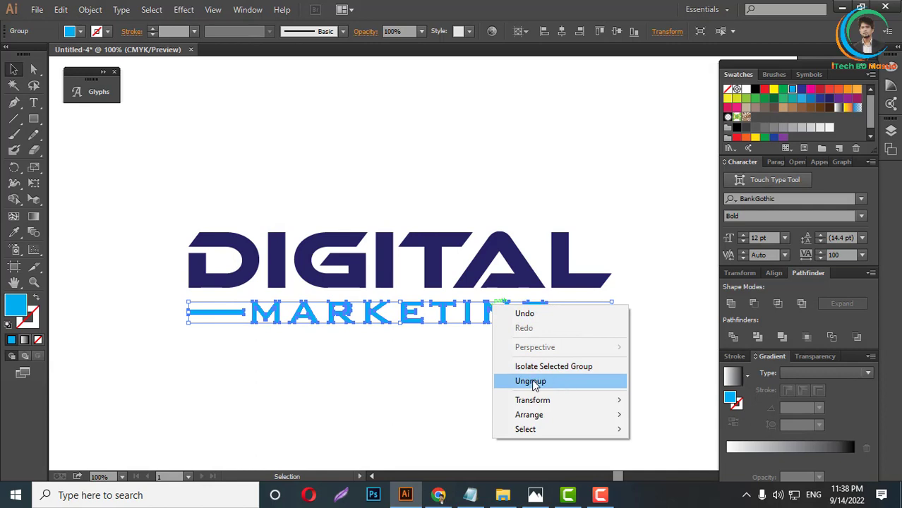
pyautogui.click(531, 381)
pyautogui.scroll(1, 504, 321)
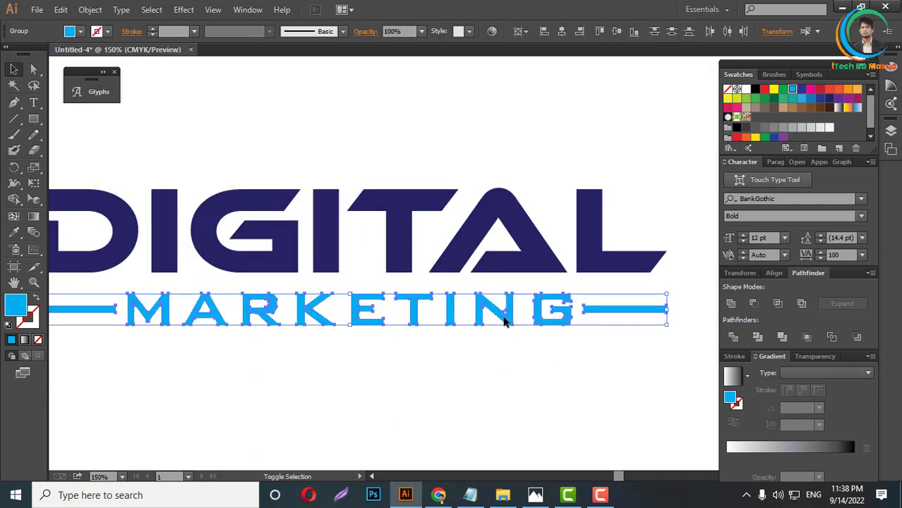
# Delete the two cyan line segments flanking the MARKETING lettering on the artboard
pyautogui.click(505, 317)
pyautogui.click(622, 312)
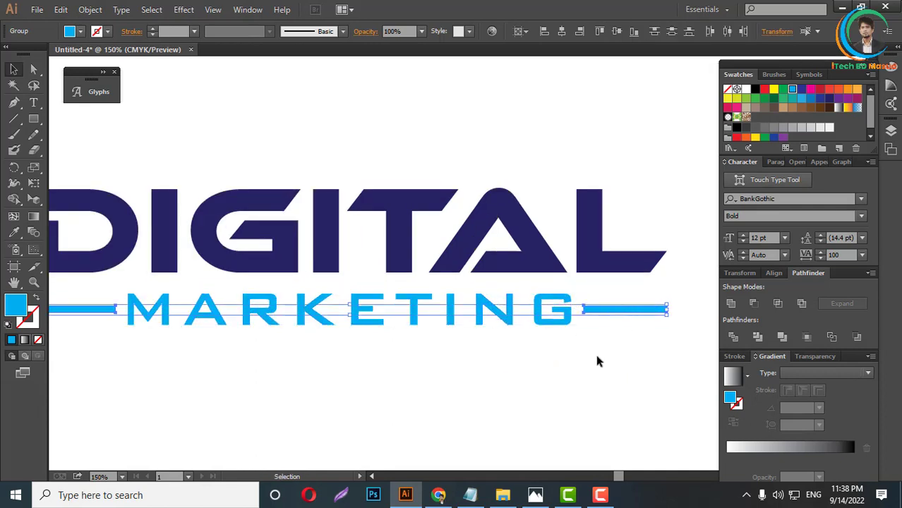
pyautogui.press('Delete')
pyautogui.scroll(1, 599, 357)
pyautogui.scroll(-2, 623, 362)
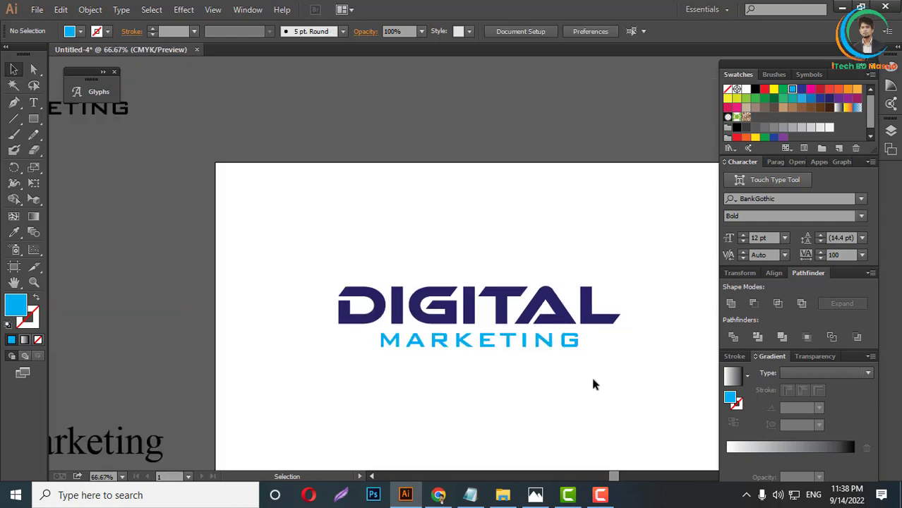
pyautogui.moveTo(570, 357); pyautogui.dragTo(392, 278)
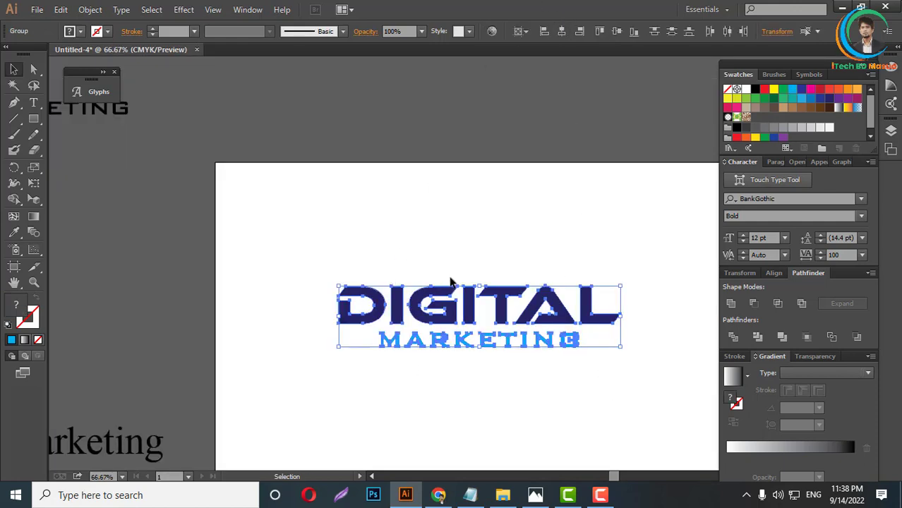
pyautogui.click(689, 354)
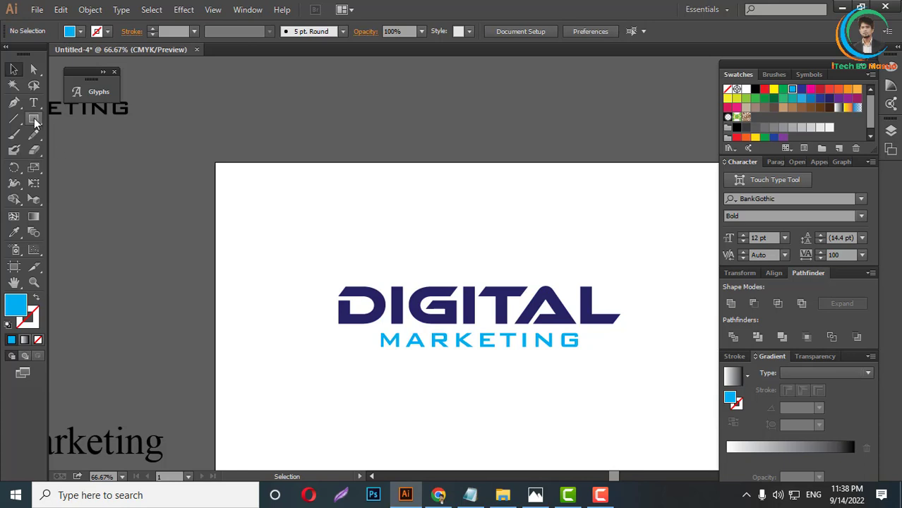
# Draw a rectangular frame about 694 px wide around DIGITAL, crossing MARKETING, with no fill and a 9 pt cyan stroke
pyautogui.moveTo(35, 123); pyautogui.dragTo(82, 121)
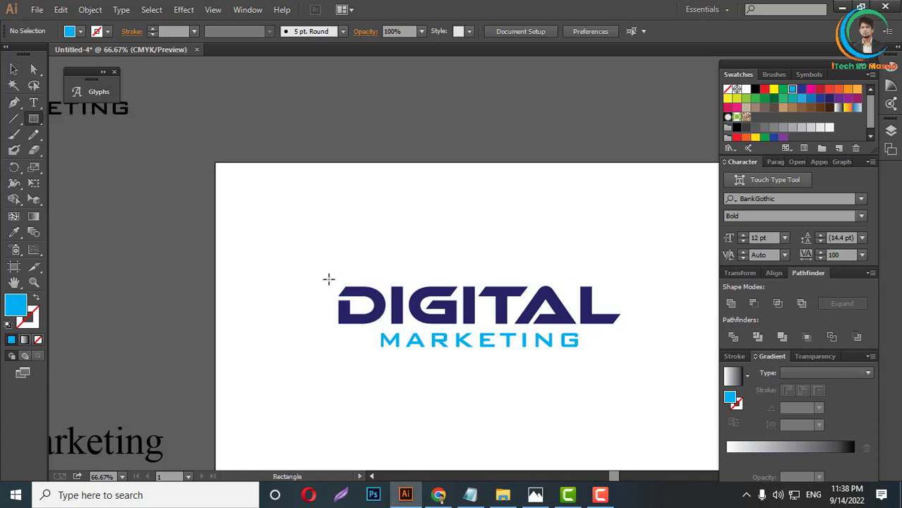
pyautogui.moveTo(325, 269); pyautogui.dragTo(632, 340)
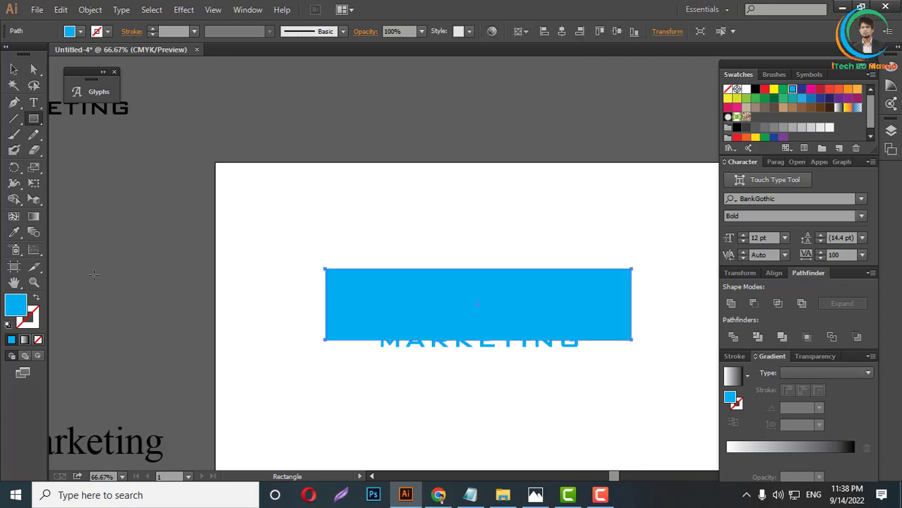
pyautogui.click(37, 302)
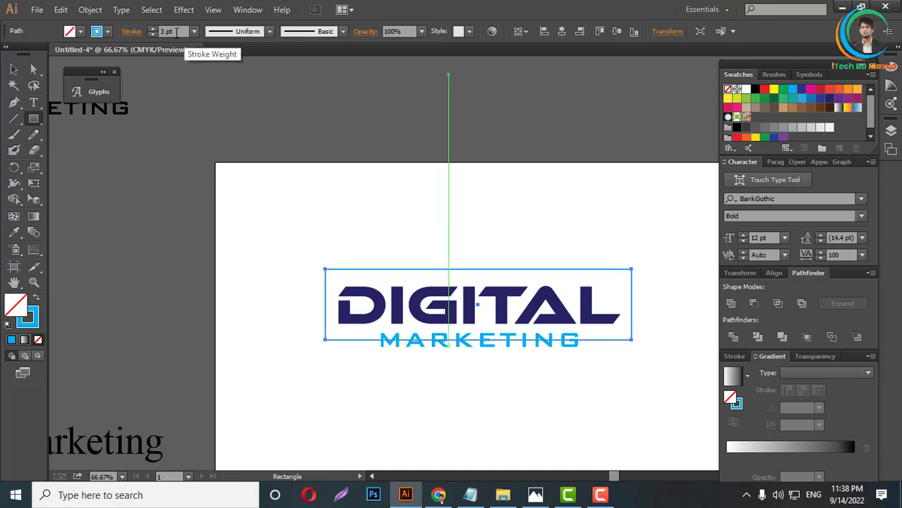
pyautogui.press('Up')
pyautogui.press('Up')
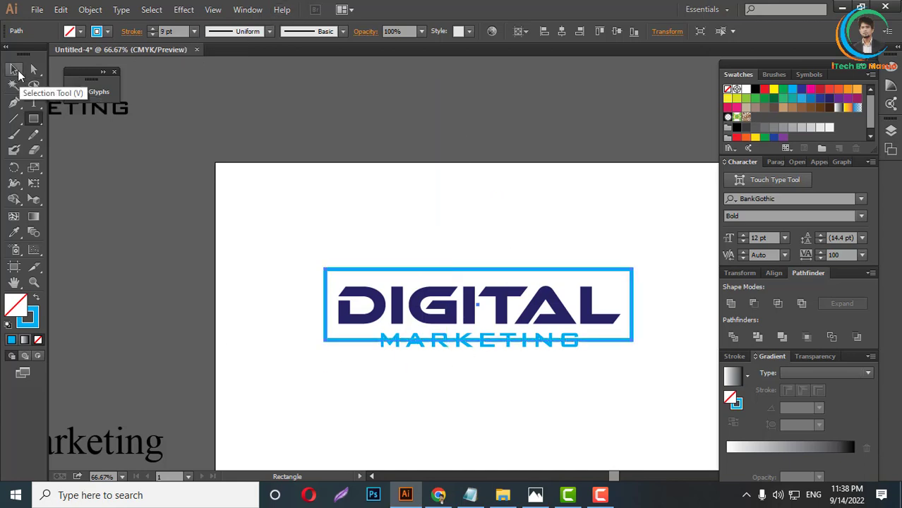
# Lower the frame's top edge toward DIGITAL so the frame is about 149 px high
pyautogui.click(14, 69)
pyautogui.scroll(2, 448, 262)
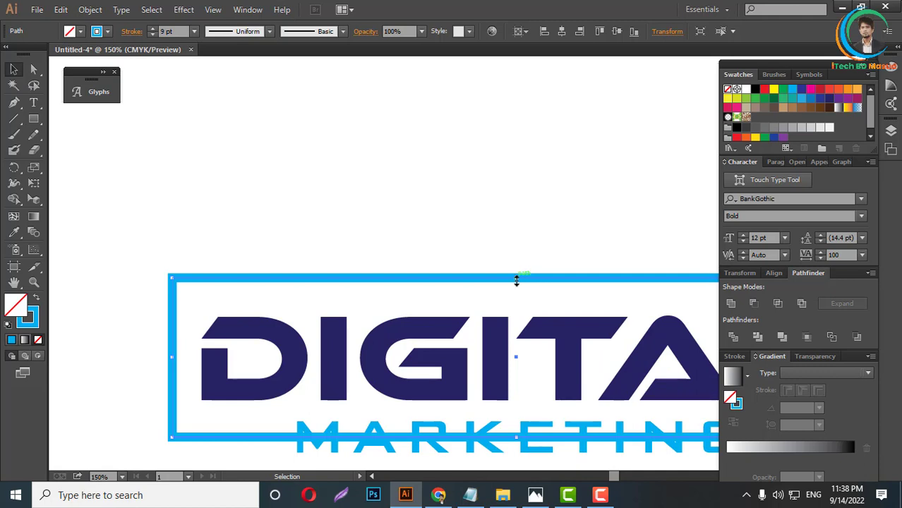
pyautogui.moveTo(516, 279)
pyautogui.mouseDown()
pyautogui.moveTo(515, 299)
pyautogui.moveTo(517, 289)
pyautogui.mouseUp()
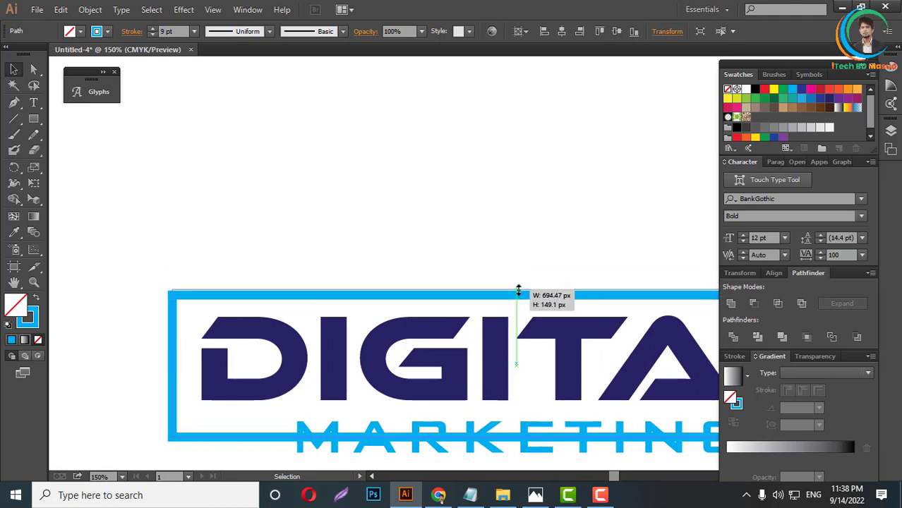
pyautogui.hotkey('ctrl', '-')
pyautogui.hotkey('ctrl', '-')
pyautogui.hotkey('ctrl', '-')
# Align the frame, DIGITAL and MARKETING on a common horizontal center
pyautogui.moveTo(337, 197); pyautogui.dragTo(585, 318)
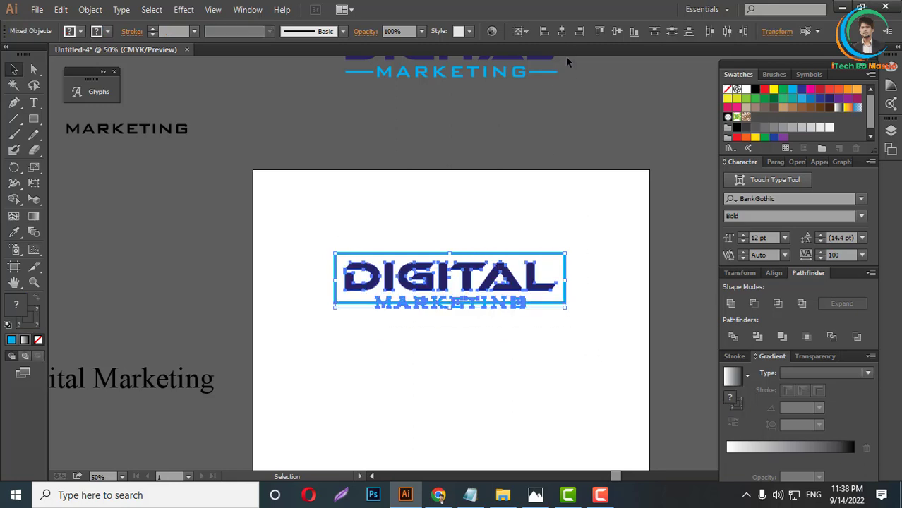
pyautogui.click(561, 32)
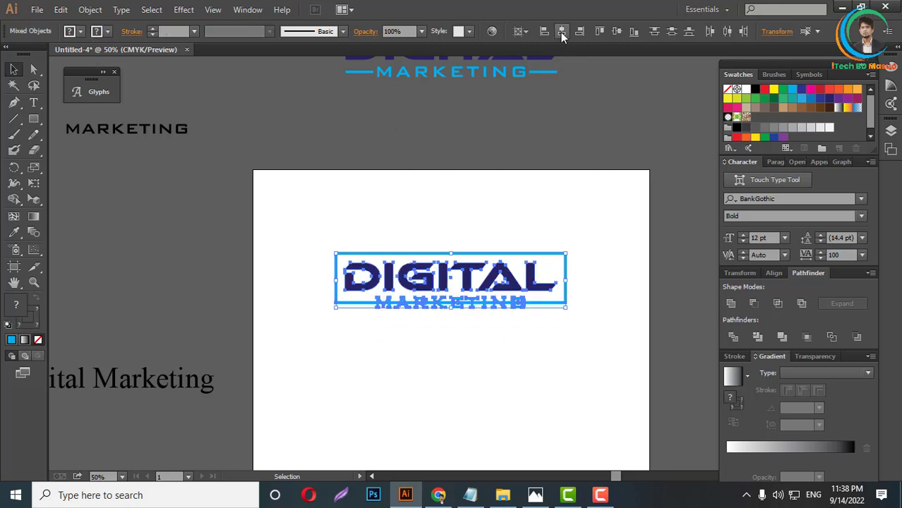
pyautogui.click(537, 346)
pyautogui.hotkey('ctrl', '+')
pyautogui.hotkey('ctrl', '+')
pyautogui.scroll(1, 559, 345)
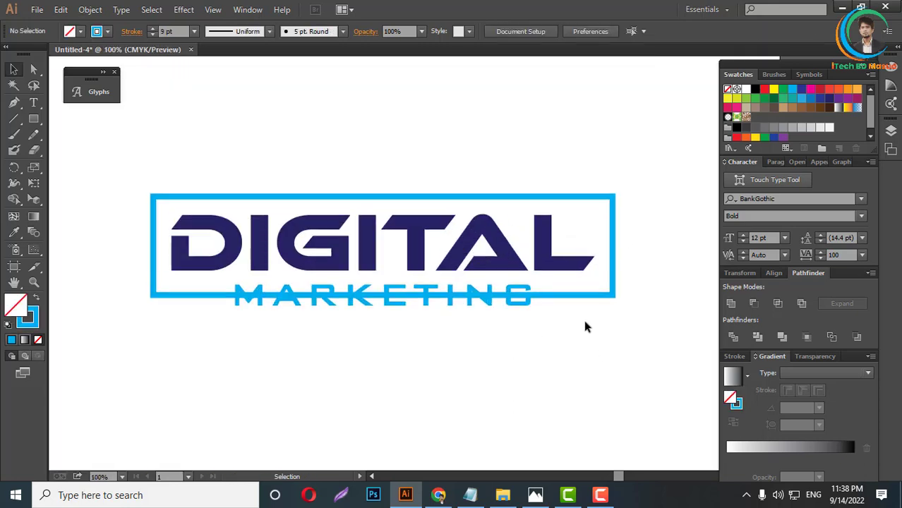
# Expand the frame's fill and stroke into an editable outlined shape
pyautogui.moveTo(459, 165); pyautogui.dragTo(503, 201)
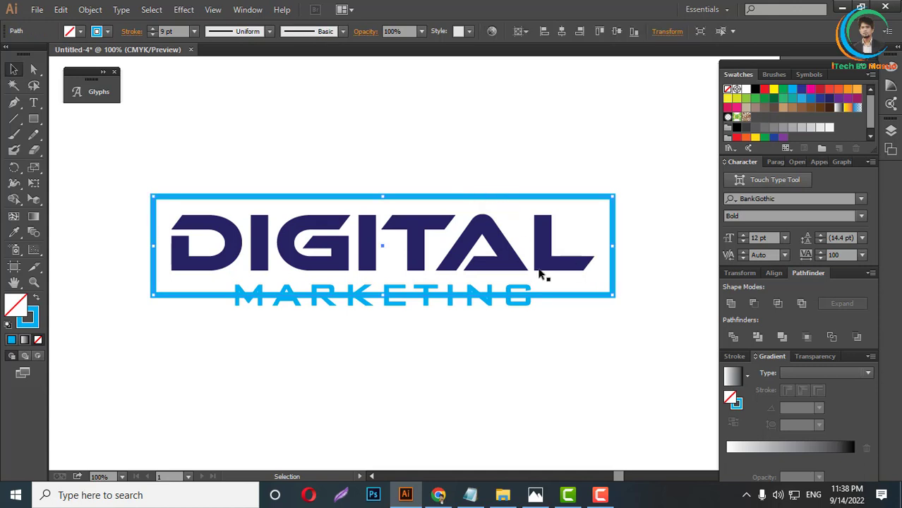
pyautogui.click(91, 10)
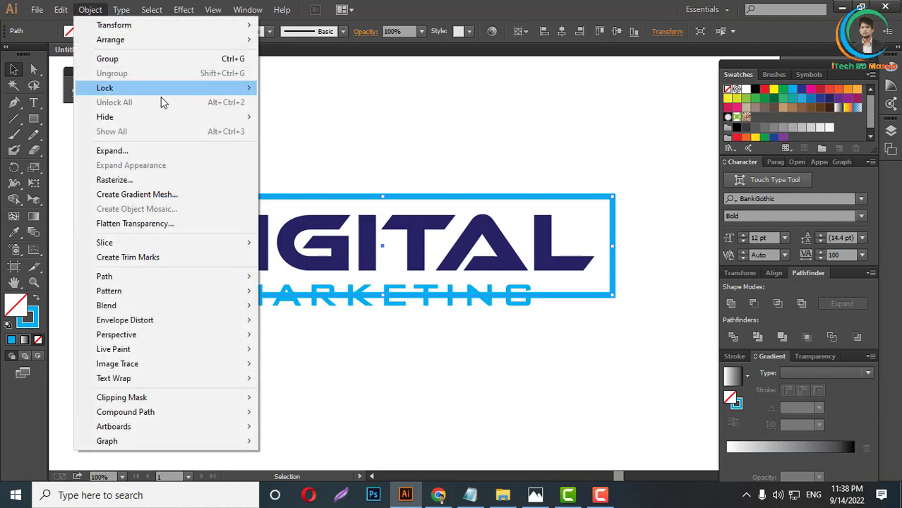
pyautogui.click(112, 151)
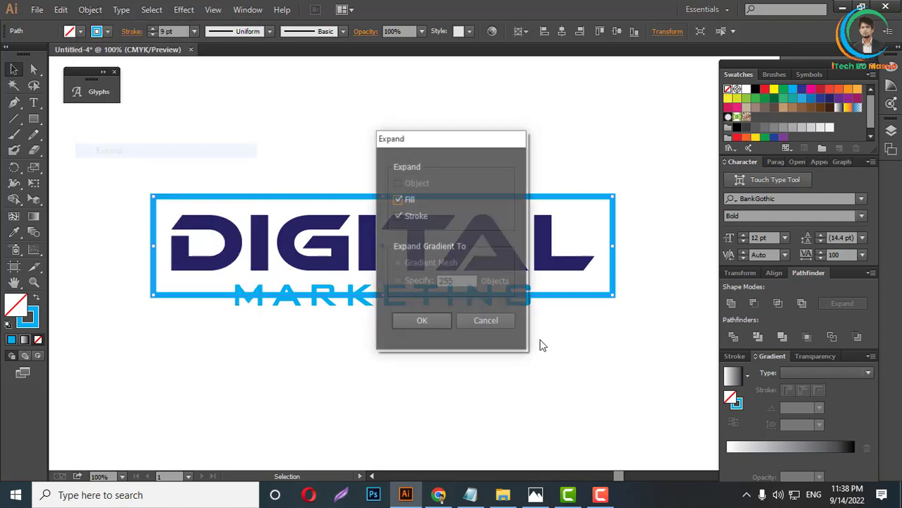
pyautogui.click(423, 319)
pyautogui.click(510, 369)
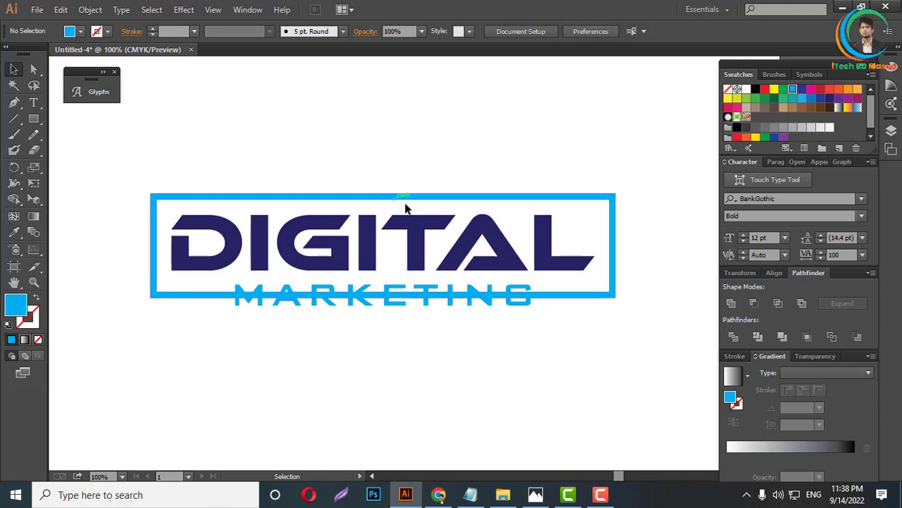
# Draw a filled rectangle slightly wider than MARKETING over that word and the frame's lower edge, and center it horizontally
pyautogui.moveTo(36, 120); pyautogui.dragTo(81, 122)
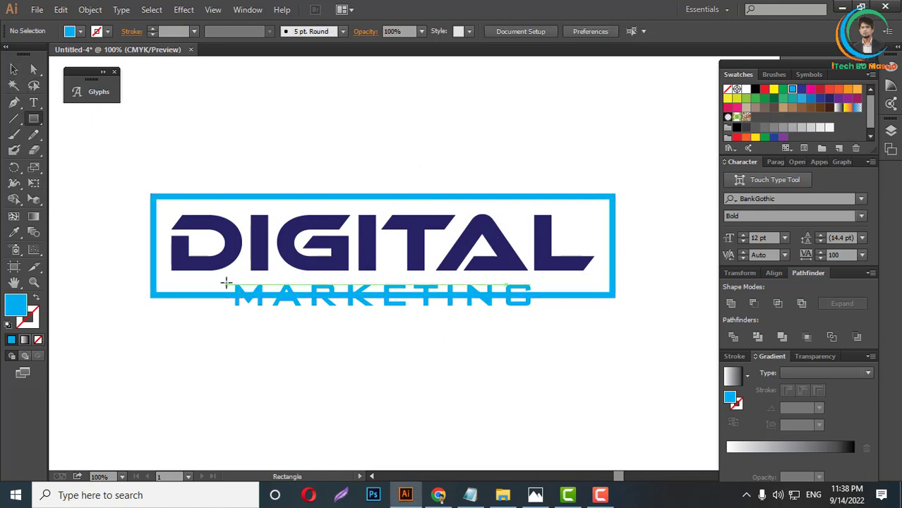
pyautogui.moveTo(226, 284); pyautogui.dragTo(542, 323)
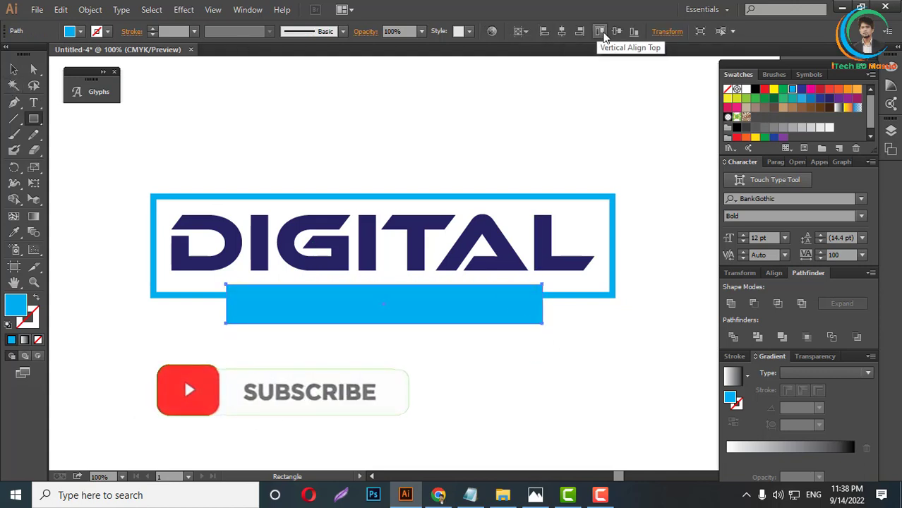
pyautogui.click(562, 32)
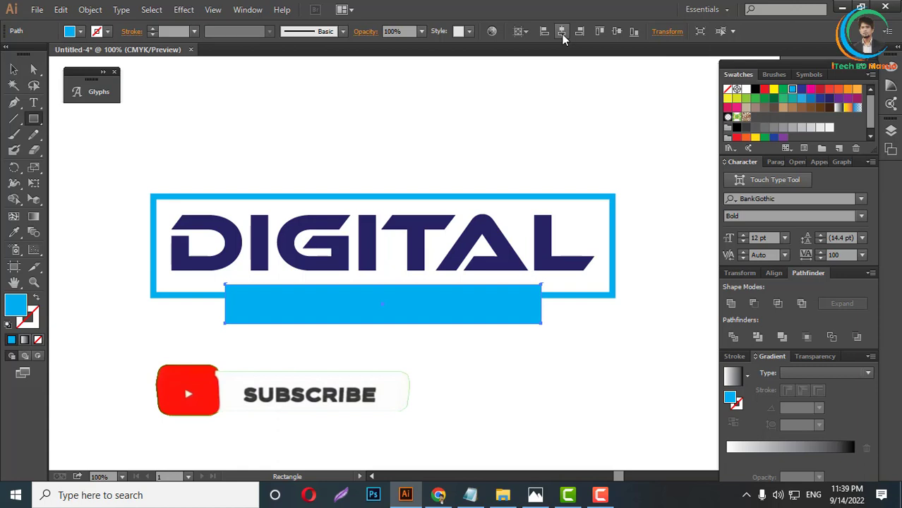
# Use the Shape Builder to remove the covering rectangle and the frame section beneath it, opening a gap around MARKETING
pyautogui.click(14, 69)
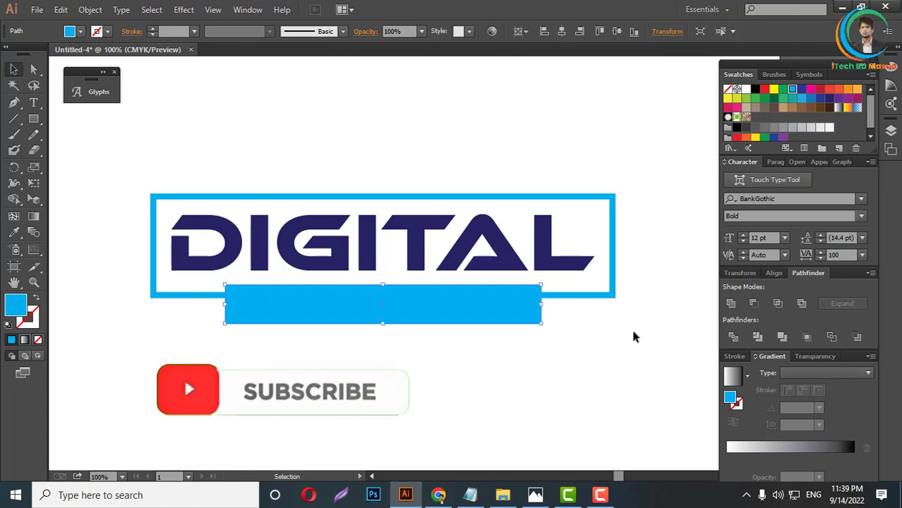
pyautogui.keyDown('shift'); pyautogui.click(583, 292); pyautogui.keyUp('shift')
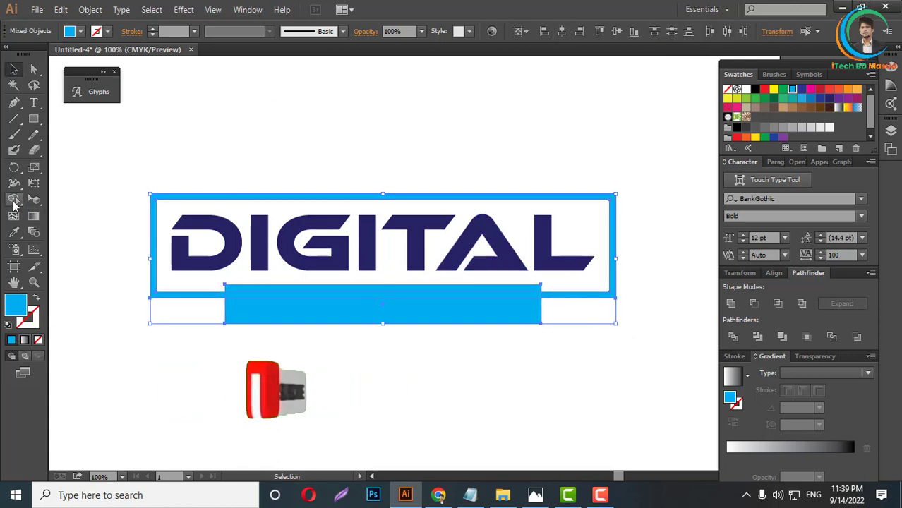
pyautogui.hotkey('shift', 'm')
pyautogui.moveTo(352, 296)
pyautogui.mouseDown()
pyautogui.moveTo(389, 364)
pyautogui.moveTo(392, 396)
pyautogui.mouseUp()
pyautogui.click(13, 68)
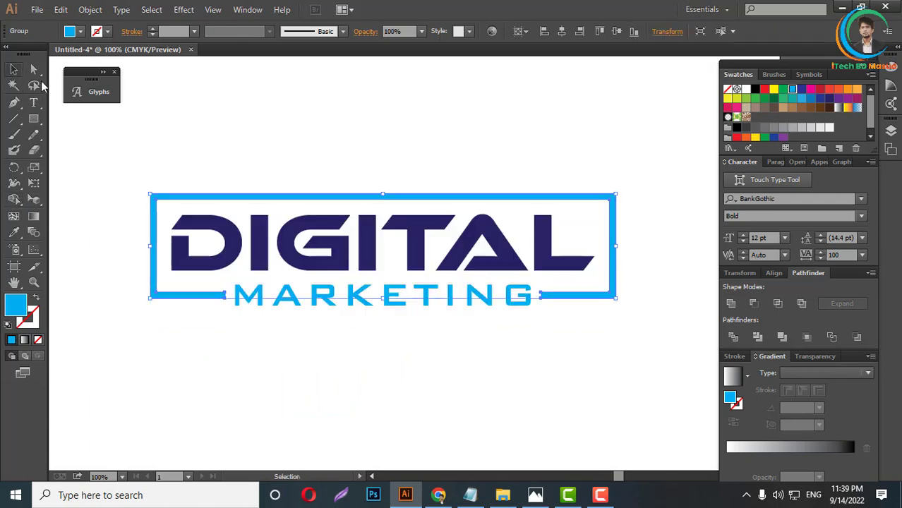
pyautogui.click(691, 311)
# Try a dark navy blue fill on the frame and set it back to cyan
pyautogui.click(616, 282)
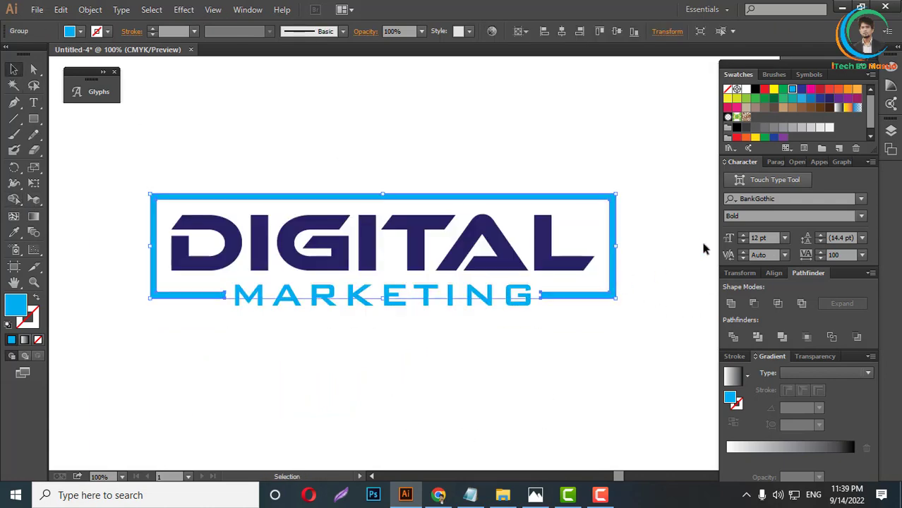
pyautogui.click(830, 100)
pyautogui.click(565, 330)
pyautogui.scroll(-2, 505, 329)
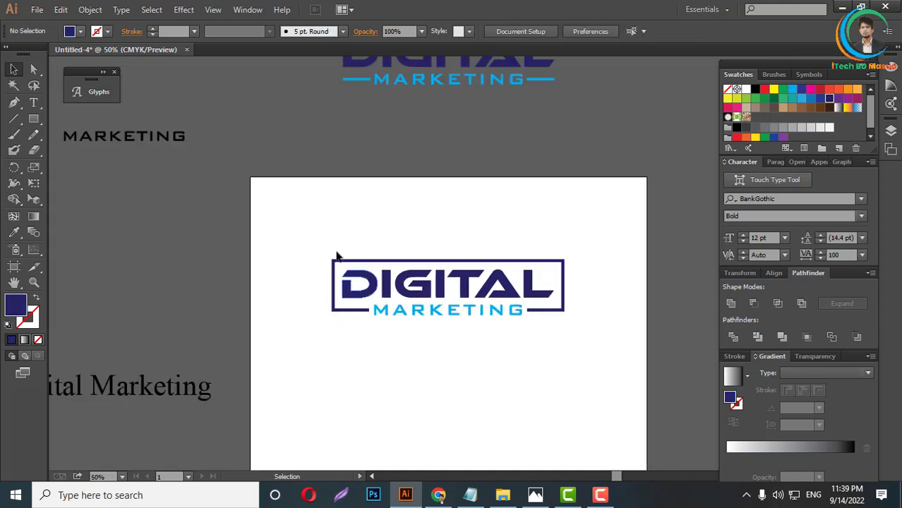
pyautogui.click(566, 295)
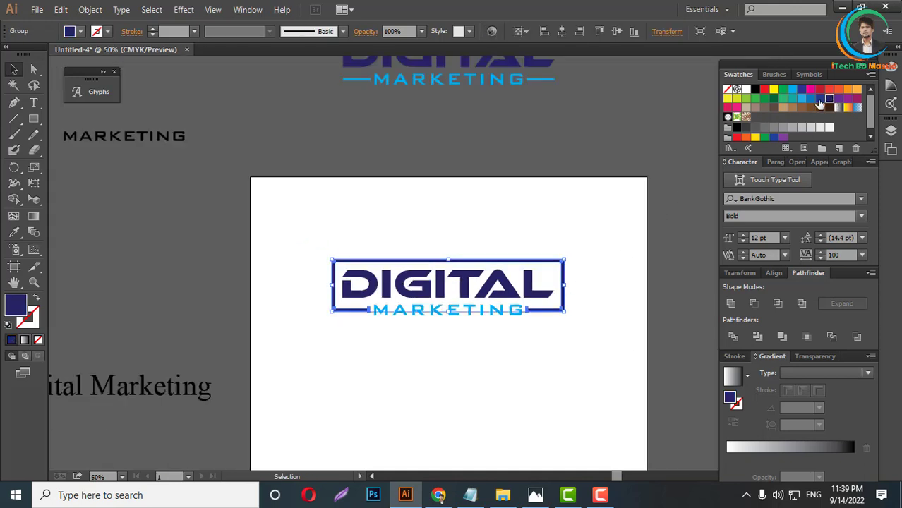
pyautogui.click(793, 91)
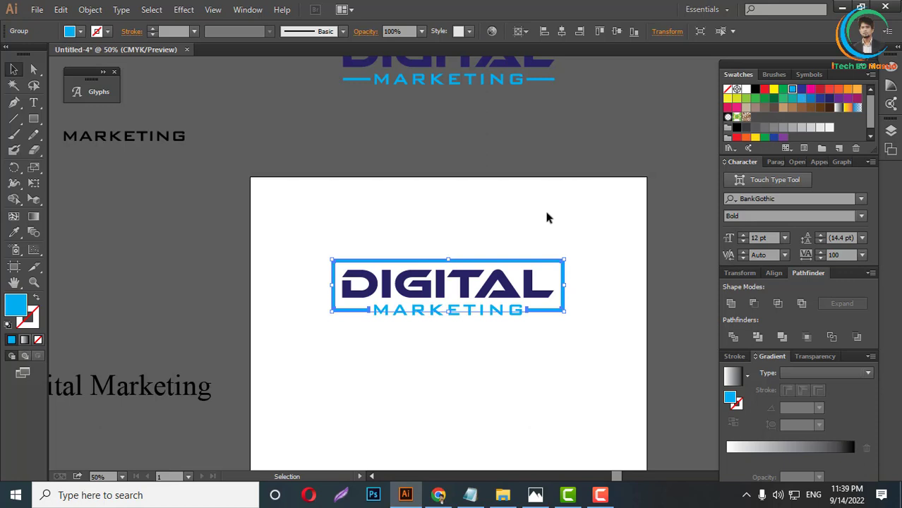
pyautogui.click(374, 243)
# Group the cyan frame with the DIGITAL and MARKETING lettering
pyautogui.moveTo(285, 238); pyautogui.dragTo(585, 330)
pyautogui.rightClick(523, 285)
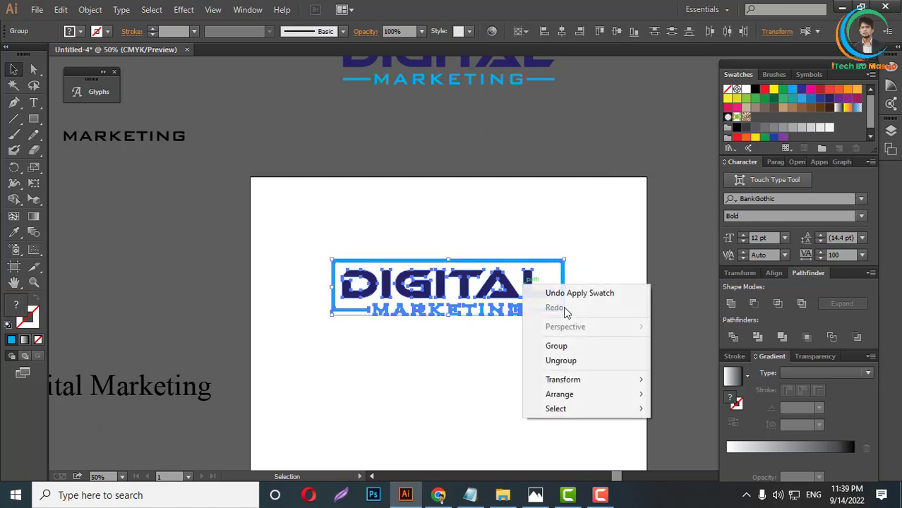
pyautogui.click(556, 346)
pyautogui.click(505, 373)
pyautogui.scroll(-2, 498, 306)
pyautogui.scroll(1, 502, 324)
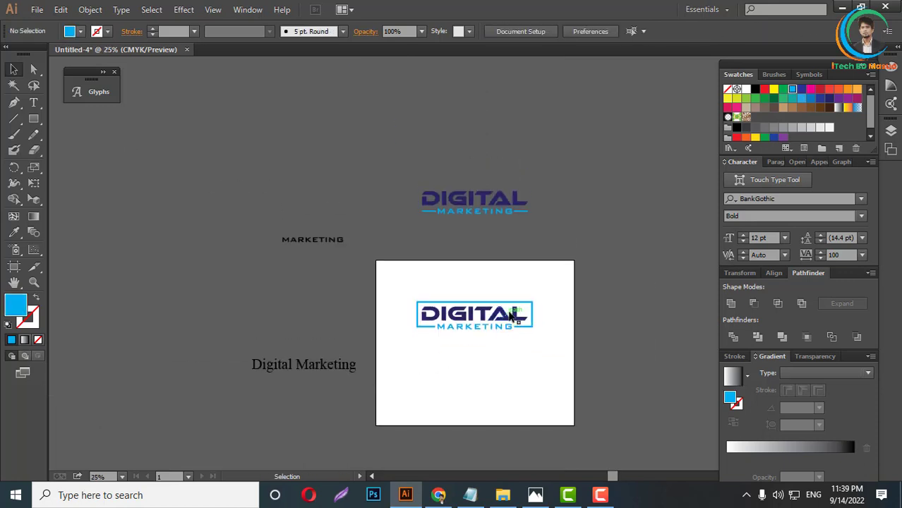
# Move the framed logo off the artboard, directly above the spare logo with side lines
pyautogui.moveTo(512, 316); pyautogui.dragTo(505, 176)
pyautogui.scroll(-1, 332, 324)
pyautogui.scroll(1, 492, 302)
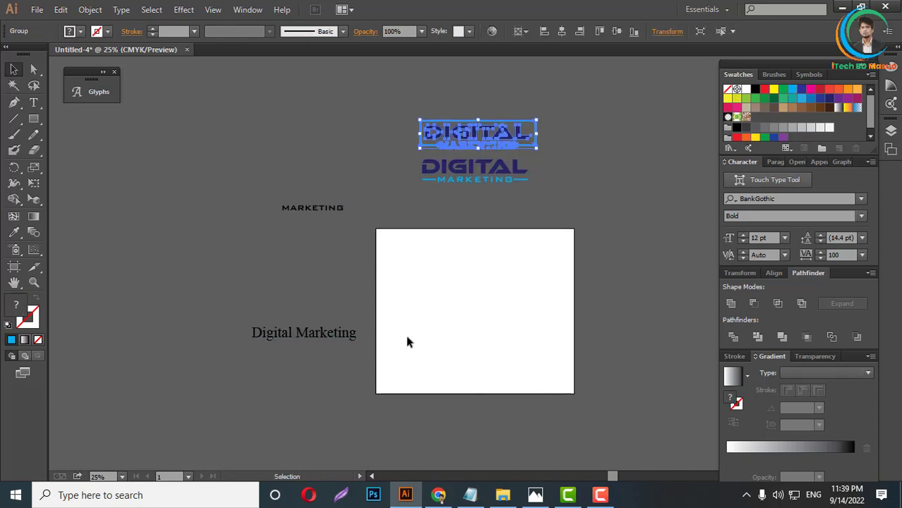
pyautogui.scroll(2, 452, 315)
pyautogui.scroll(-1, 531, 293)
pyautogui.scroll(1, 523, 233)
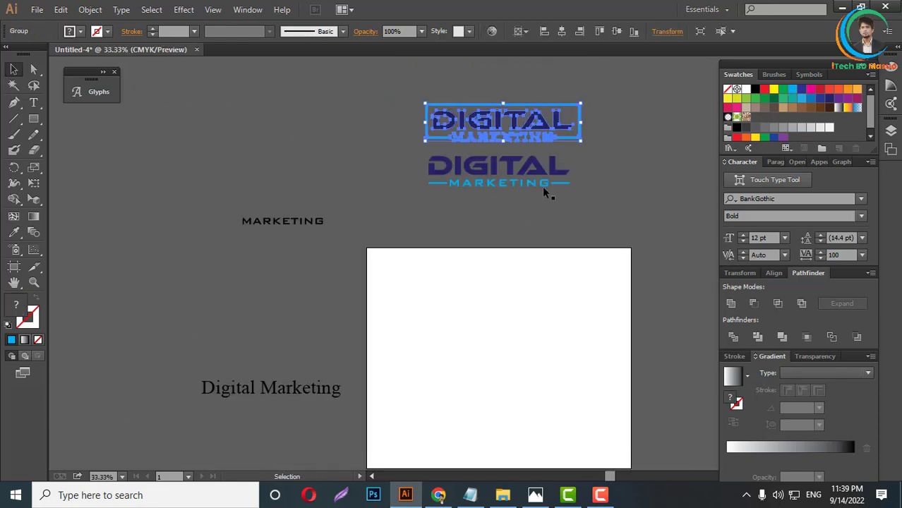
# Place the logo with side lines in the middle of the empty artboard for another variation
pyautogui.click(529, 185)
pyautogui.click(571, 218)
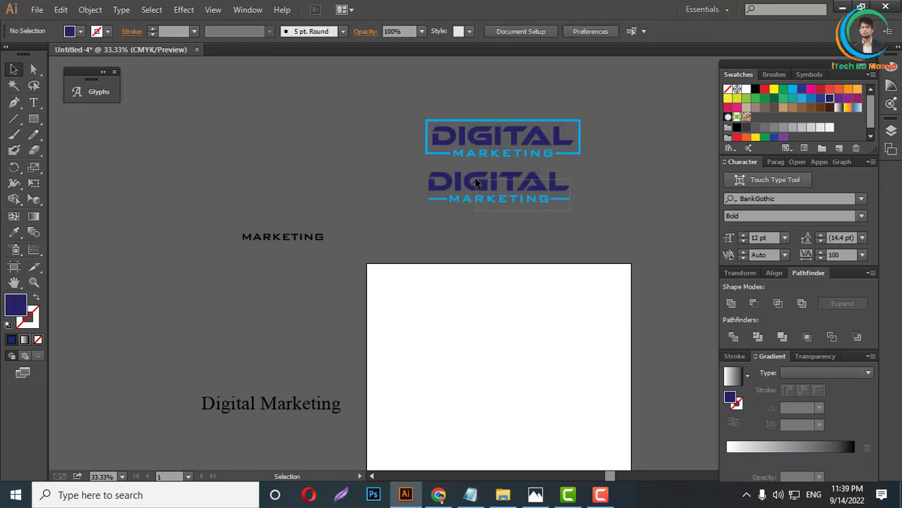
pyautogui.moveTo(515, 184); pyautogui.dragTo(536, 339)
pyautogui.scroll(-2, 577, 346)
pyautogui.scroll(2, 505, 342)
pyautogui.click(498, 394)
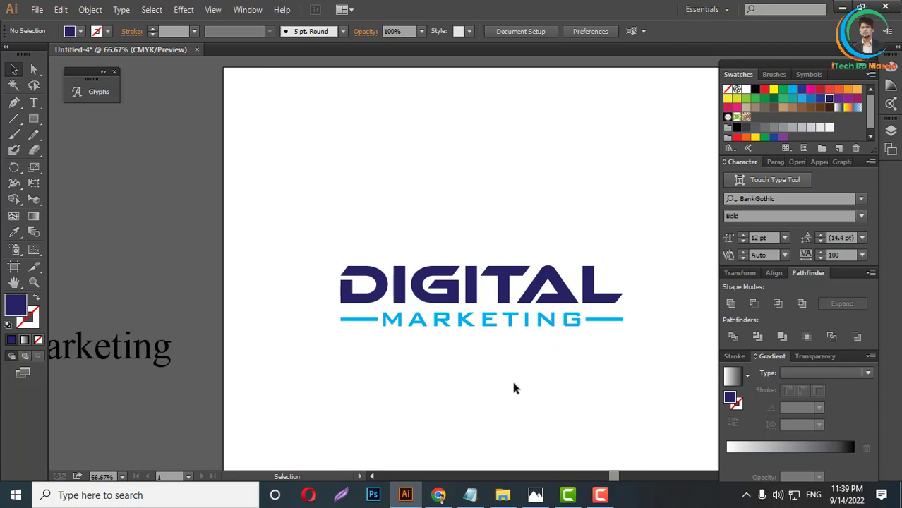
# Ungroup MARKETING from its side lines on the artboard and delete the line segment after the letter G
pyautogui.click(536, 316)
pyautogui.click(530, 321)
pyautogui.click(529, 321)
pyautogui.rightClick(529, 321)
pyautogui.click(561, 398)
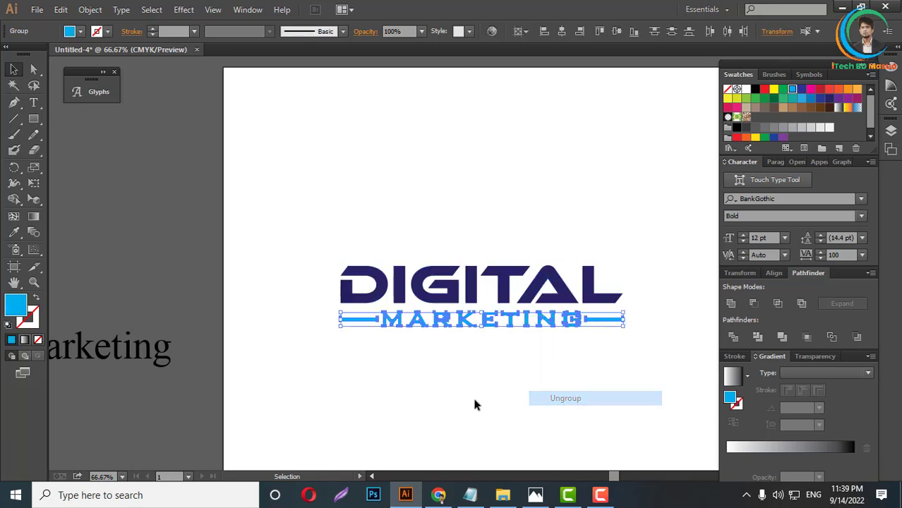
pyautogui.click(474, 404)
pyautogui.click(598, 318)
pyautogui.press('Delete')
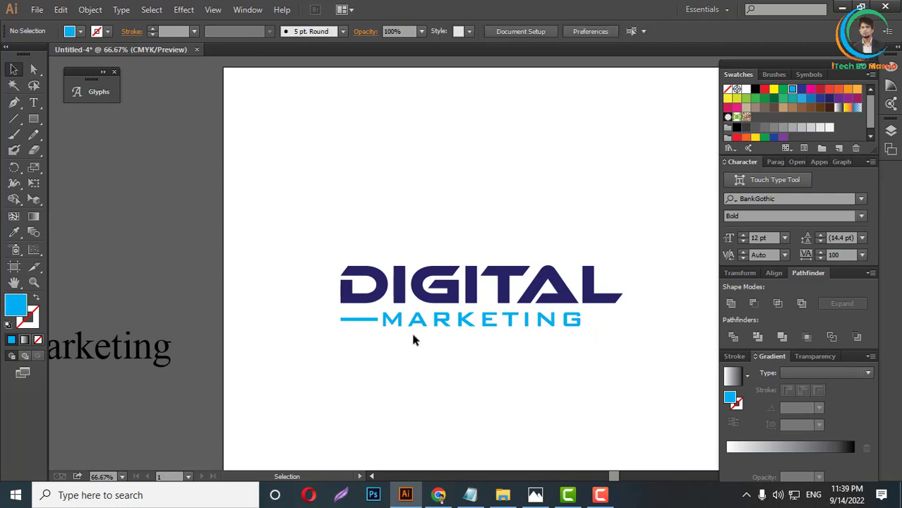
# Delete the remaining line before the letter M and widen MARKETING to span the full width of DIGITAL
pyautogui.scroll(1, 455, 393)
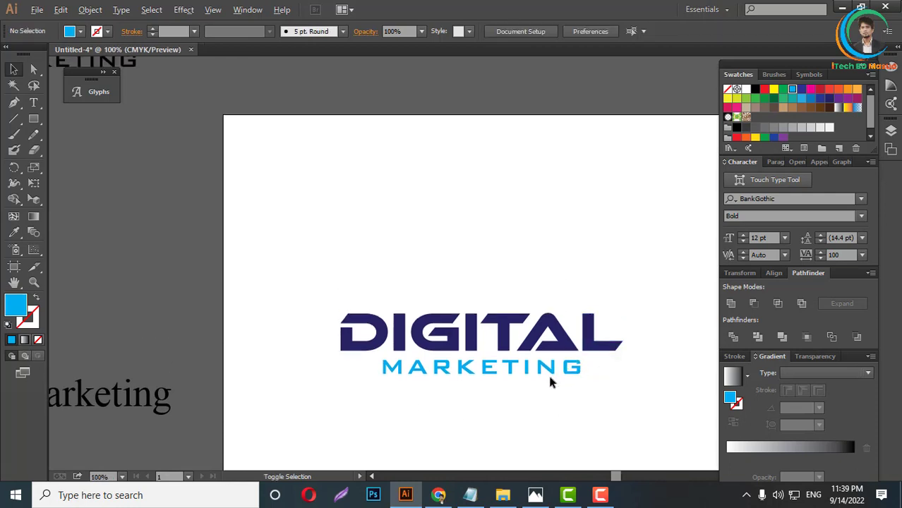
pyautogui.hotkey('ctrl', '+')
pyautogui.scroll(-2, 558, 368)
pyautogui.scroll(-1, 599, 317)
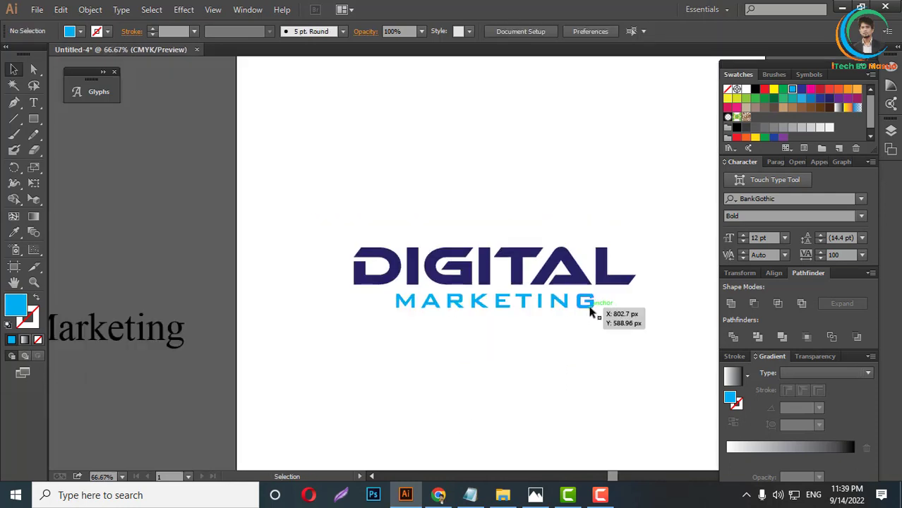
pyautogui.click(593, 303)
pyautogui.moveTo(595, 303); pyautogui.dragTo(636, 307)
pyautogui.click(559, 353)
pyautogui.scroll(-2, 536, 344)
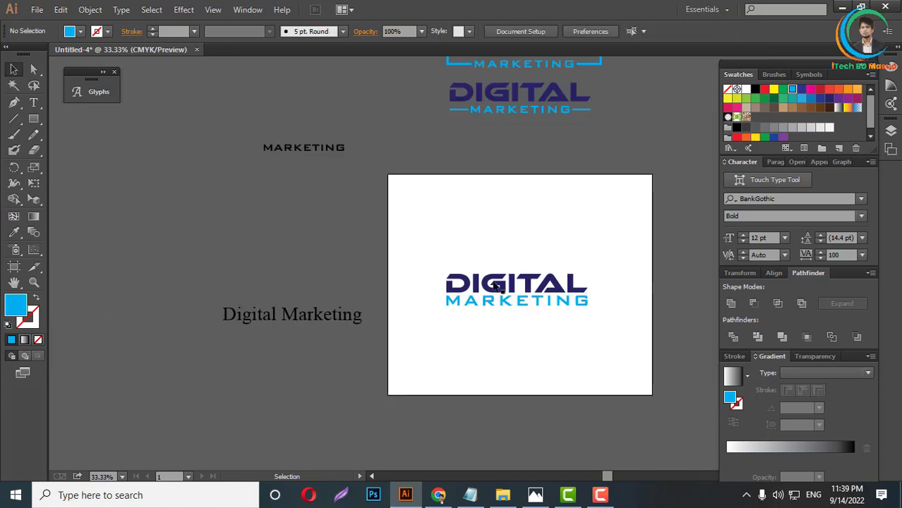
# Group the DIGITAL and MARKETING lettering of the plain logo on the artboard
pyautogui.click(497, 286)
pyautogui.rightClick(526, 291)
pyautogui.click(552, 355)
pyautogui.click(509, 363)
pyautogui.scroll(-1, 498, 346)
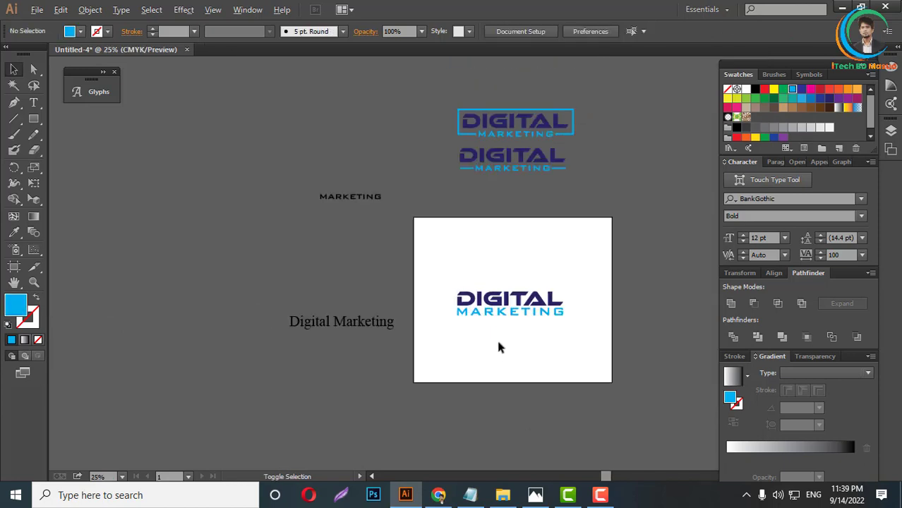
# Move the plain logo off the artboard above its upper-right corner and place a copy in the middle of the artboard
pyautogui.moveTo(534, 306); pyautogui.dragTo(629, 185)
pyautogui.scroll(1, 566, 252)
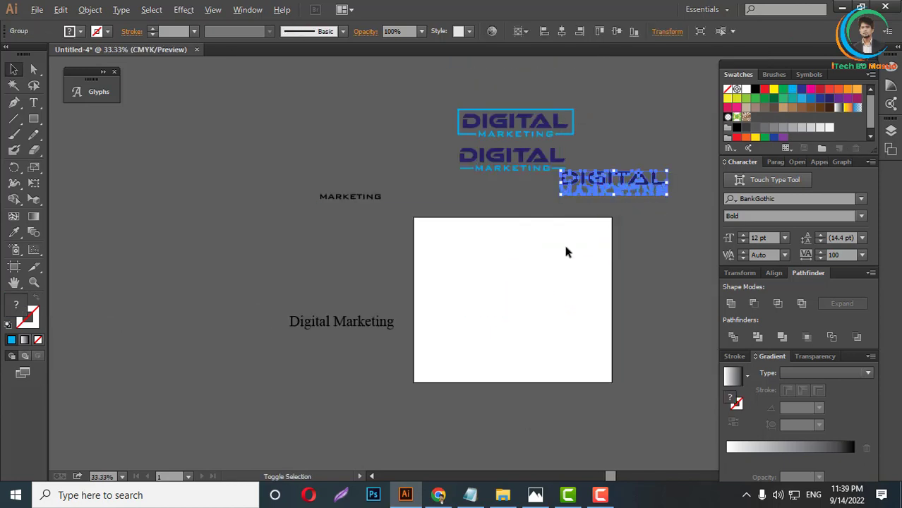
pyautogui.scroll(1, 566, 252)
pyautogui.scroll(-2, 515, 296)
pyautogui.moveTo(566, 206); pyautogui.dragTo(460, 330)
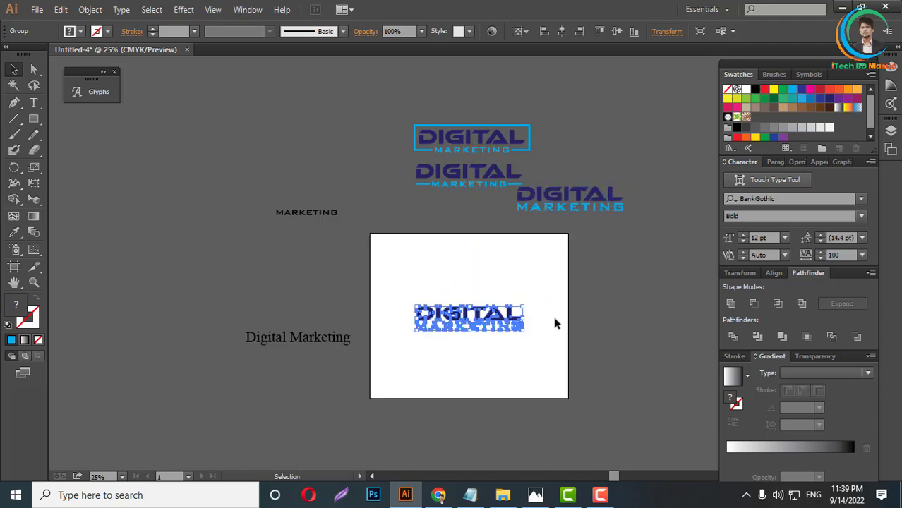
pyautogui.click(479, 353)
pyautogui.scroll(2, 478, 353)
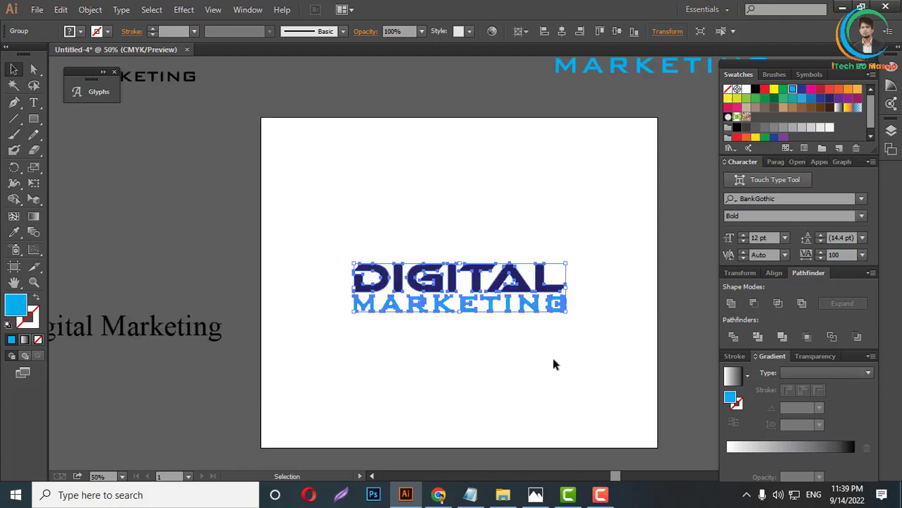
# Draw a square from the centre of the logo and give it no fill and a 15 pt cyan stroke
pyautogui.click(37, 124)
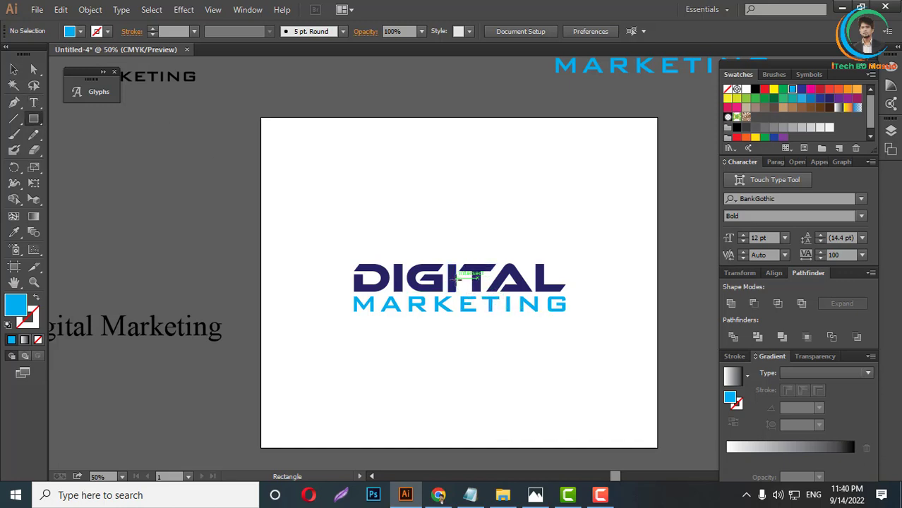
pyautogui.moveTo(457, 278); pyautogui.dragTo(522, 343)
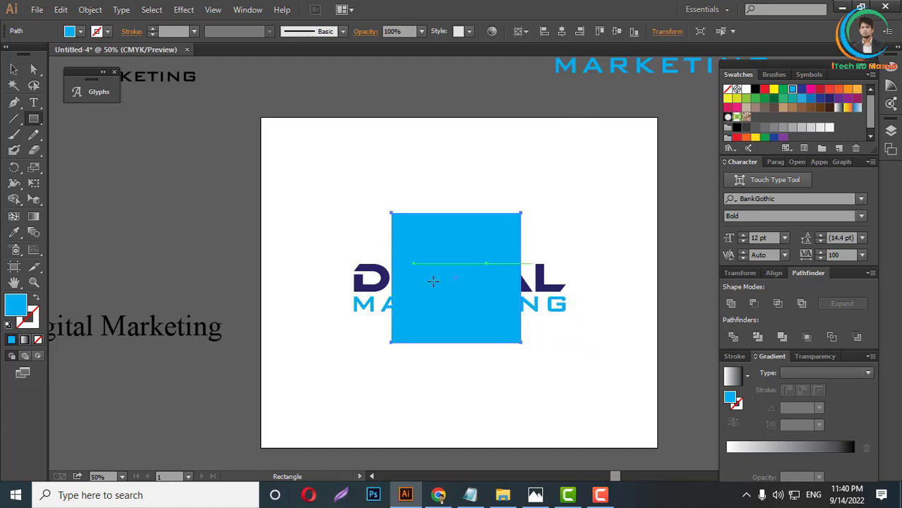
pyautogui.click(39, 300)
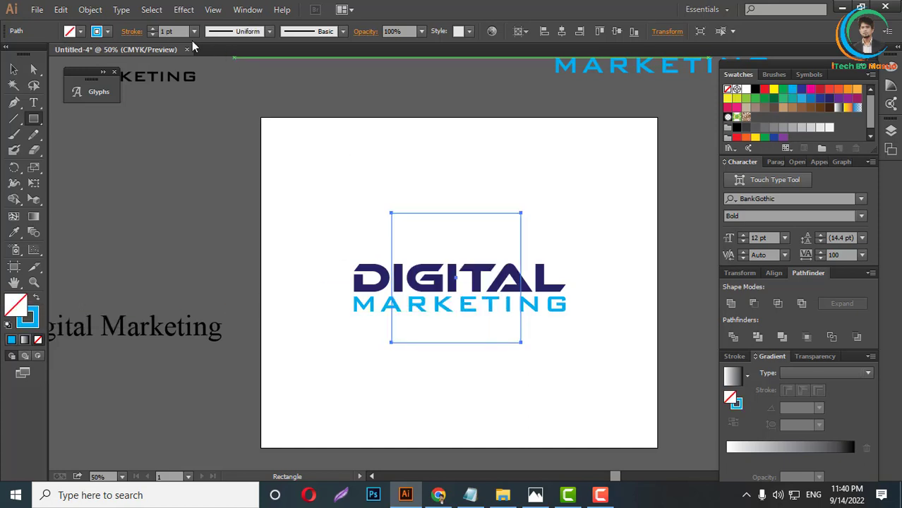
pyautogui.write('15')
pyautogui.press('Return')
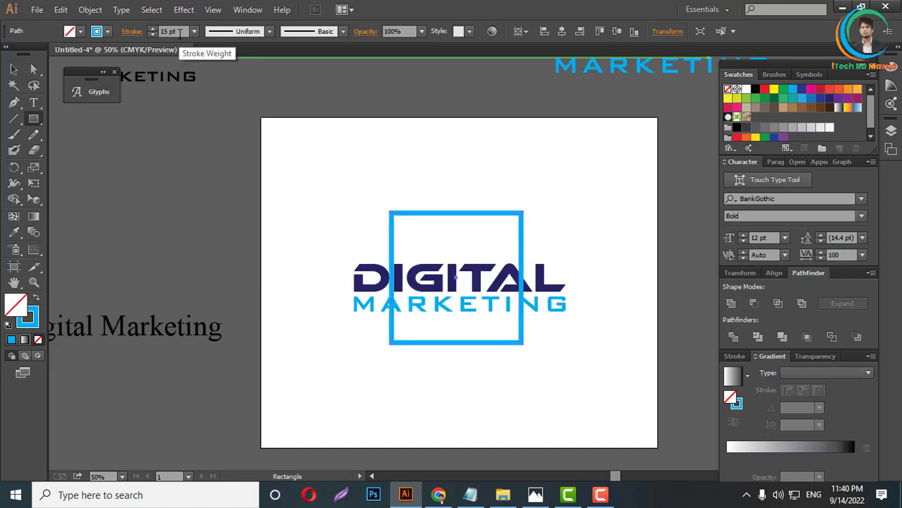
pyautogui.click(14, 68)
pyautogui.click(564, 205)
pyautogui.scroll(-1, 605, 218)
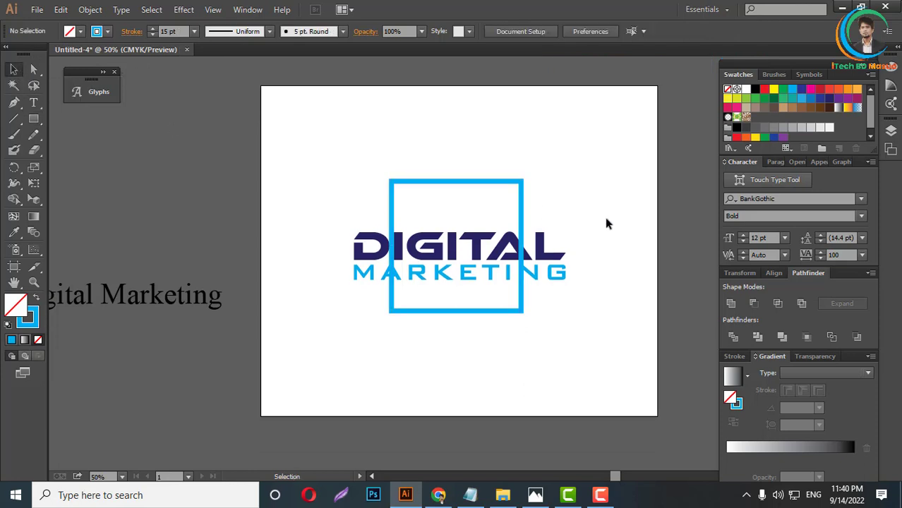
# Shift and shrink the cyan square so it surrounds the left half of the logo, ending at the second I of DIGITAL
pyautogui.moveTo(520, 302); pyautogui.dragTo(455, 302)
pyautogui.moveTo(324, 252); pyautogui.dragTo(337, 250)
pyautogui.click(509, 203)
pyautogui.scroll(-2, 465, 290)
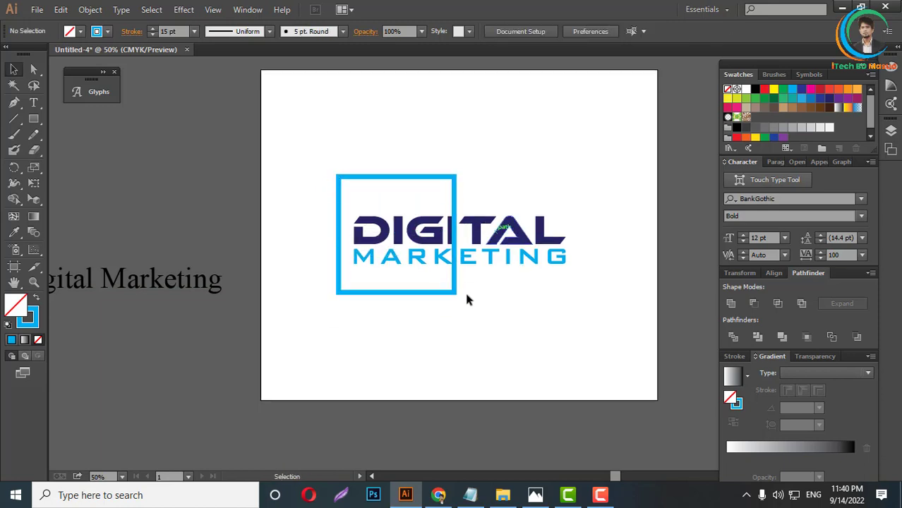
# Align the cyan square and the lettering on their vertical centres
pyautogui.scroll(1, 545, 294)
pyautogui.moveTo(560, 353); pyautogui.dragTo(315, 114)
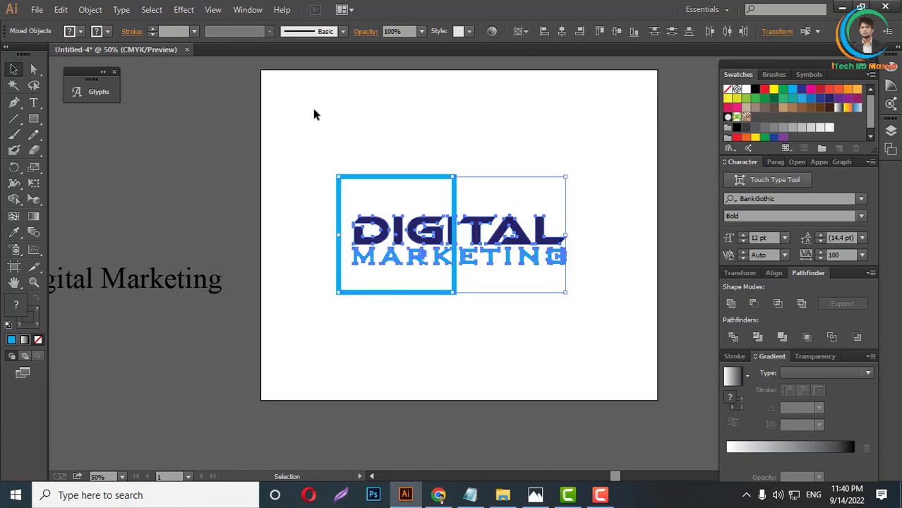
pyautogui.click(617, 31)
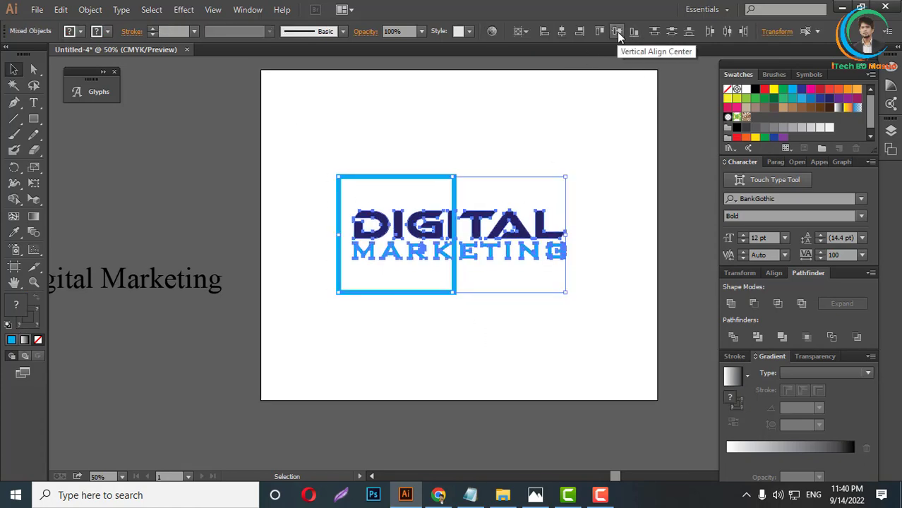
pyautogui.click(580, 186)
# Nudge the cyan square so its right side runs through the middle of the second I in DIGITAL
pyautogui.scroll(3, 494, 212)
pyautogui.hotkey('ctrl', '1')
pyautogui.scroll(-3, 497, 316)
pyautogui.scroll(2, 467, 317)
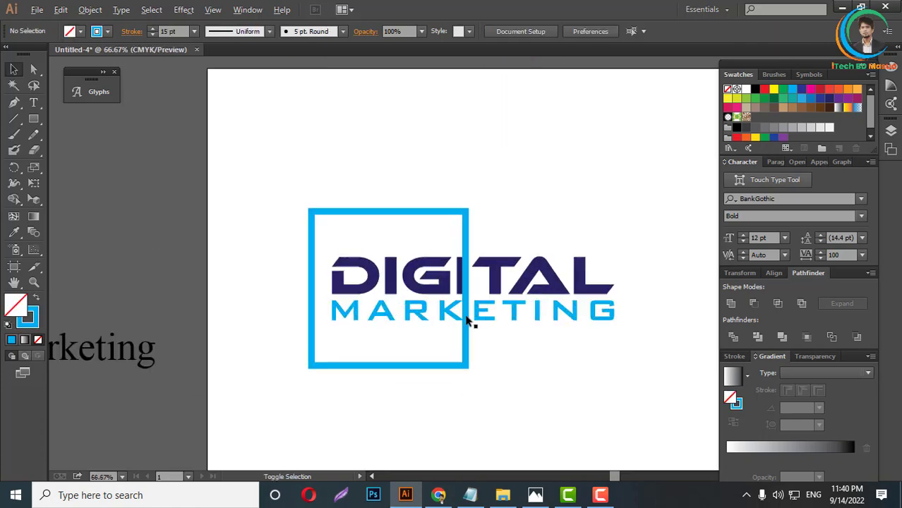
pyautogui.scroll(2, 497, 340)
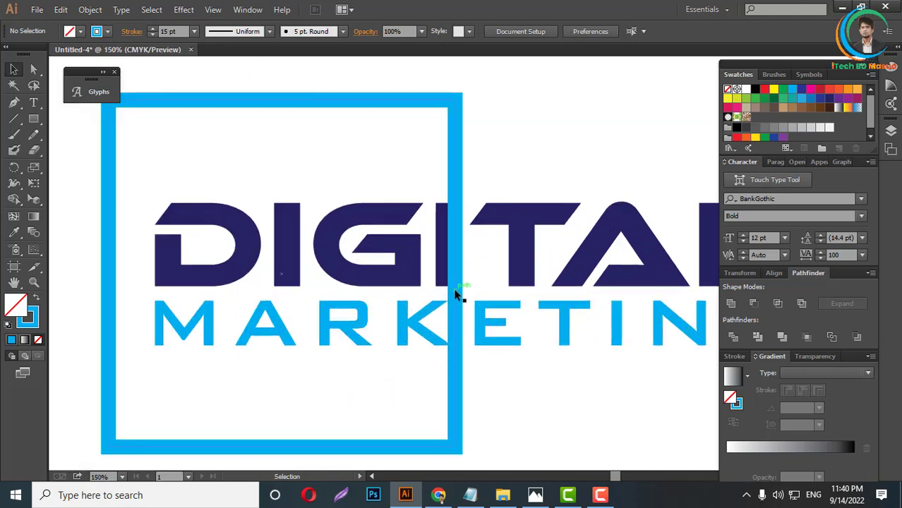
pyautogui.click(455, 295)
pyautogui.scroll(1, 452, 285)
pyautogui.moveTo(452, 277)
pyautogui.mouseDown()
pyautogui.moveTo(439, 262)
pyautogui.moveTo(459, 297)
pyautogui.moveTo(436, 282)
pyautogui.moveTo(443, 288)
pyautogui.mouseUp()
pyautogui.scroll(2, 451, 293)
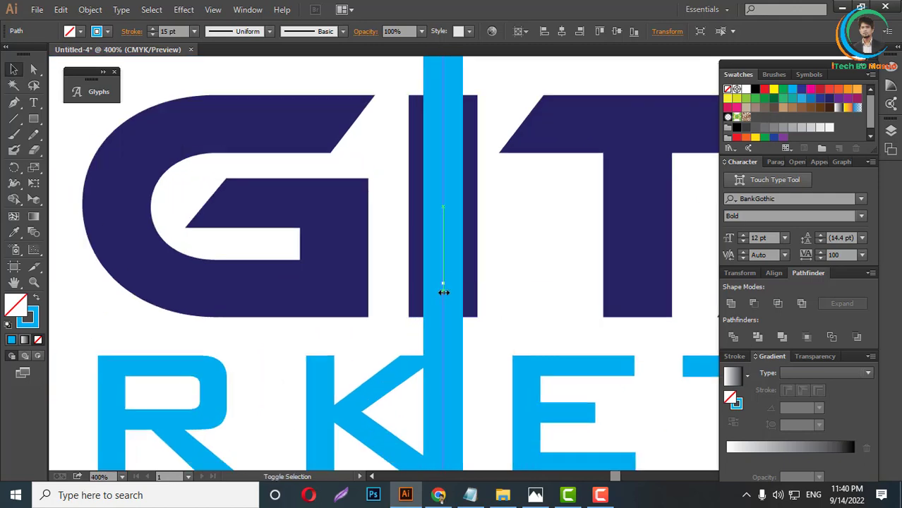
pyautogui.scroll(-2, 458, 280)
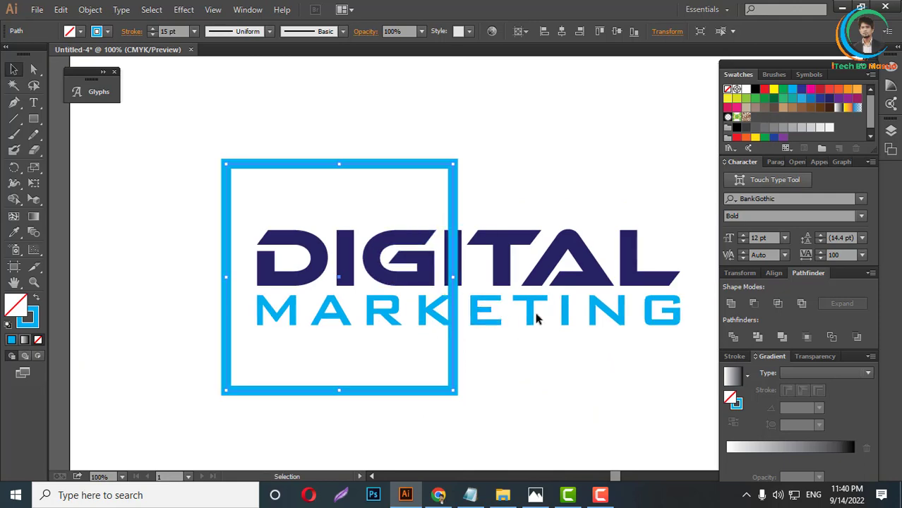
# Expand the fill and stroke of the cyan square
pyautogui.click(90, 10)
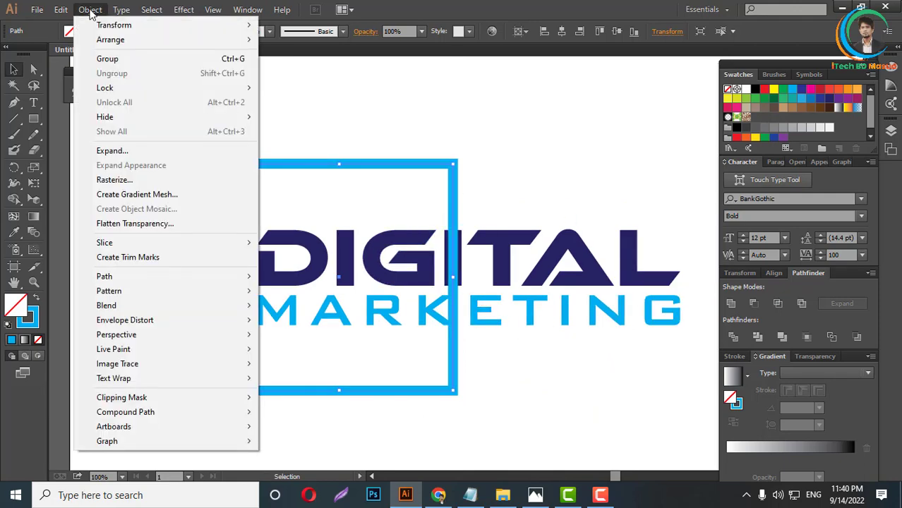
pyautogui.click(113, 150)
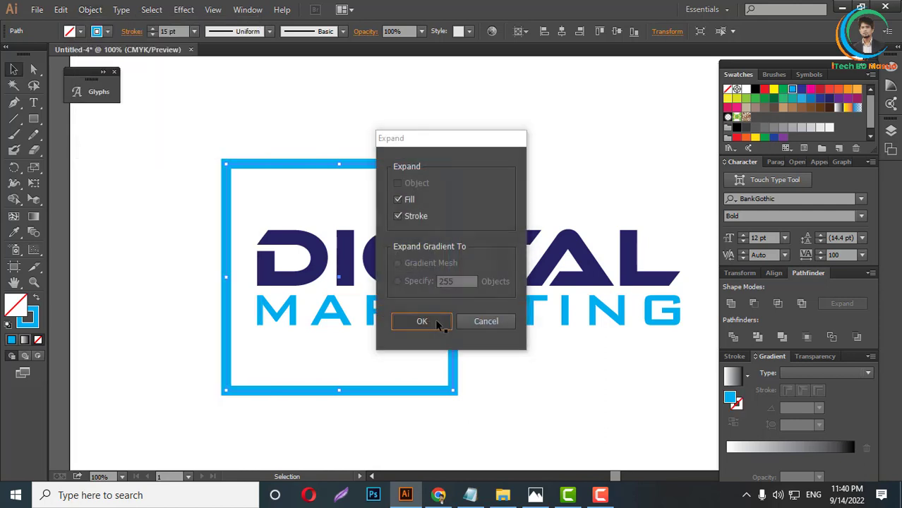
pyautogui.click(431, 318)
# Cut a gap in the square's right side where it crosses the lettering, using a rectangle and the Shape Builder tool
pyautogui.moveTo(33, 118); pyautogui.dragTo(81, 121)
pyautogui.moveTo(411, 221); pyautogui.dragTo(501, 333)
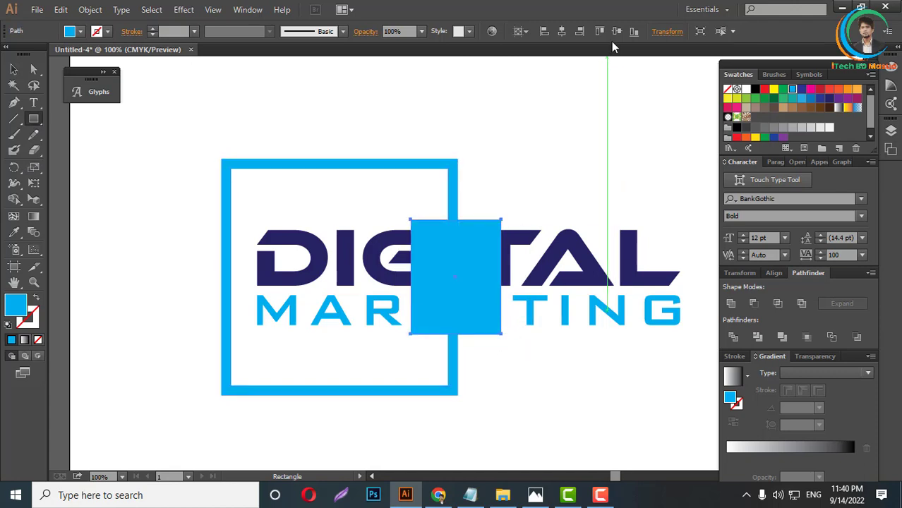
pyautogui.click(12, 70)
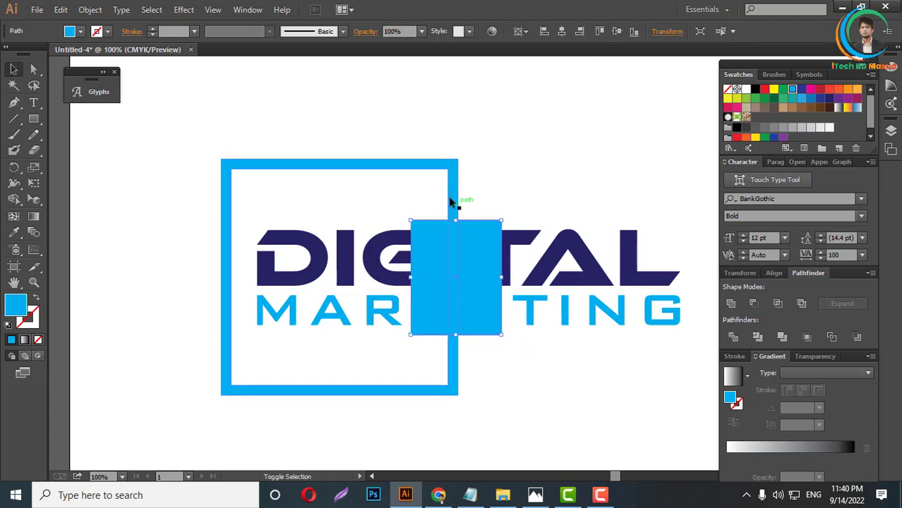
pyautogui.keyDown('shift'); pyautogui.click(453, 198); pyautogui.keyUp('shift')
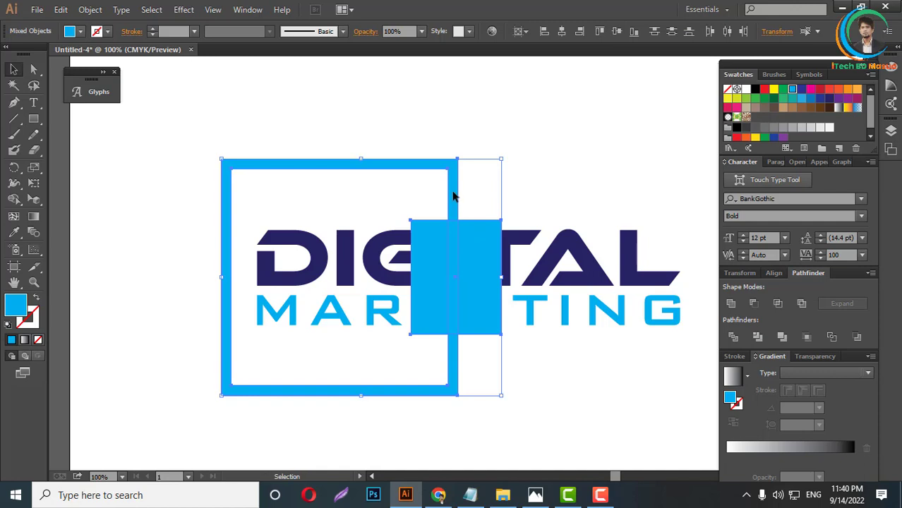
pyautogui.click(13, 199)
pyautogui.moveTo(424, 295); pyautogui.dragTo(575, 305)
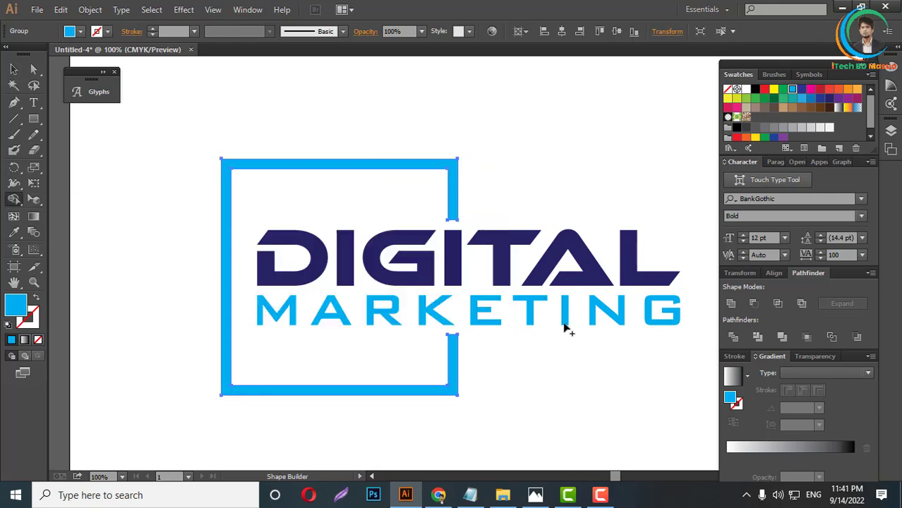
pyautogui.click(14, 68)
pyautogui.click(560, 178)
# Group the open cyan square with the DIGITAL and MARKETING lettering
pyautogui.hotkey('ctrl', '-')
pyautogui.hotkey('ctrl', '-')
pyautogui.hotkey('ctrl', '-')
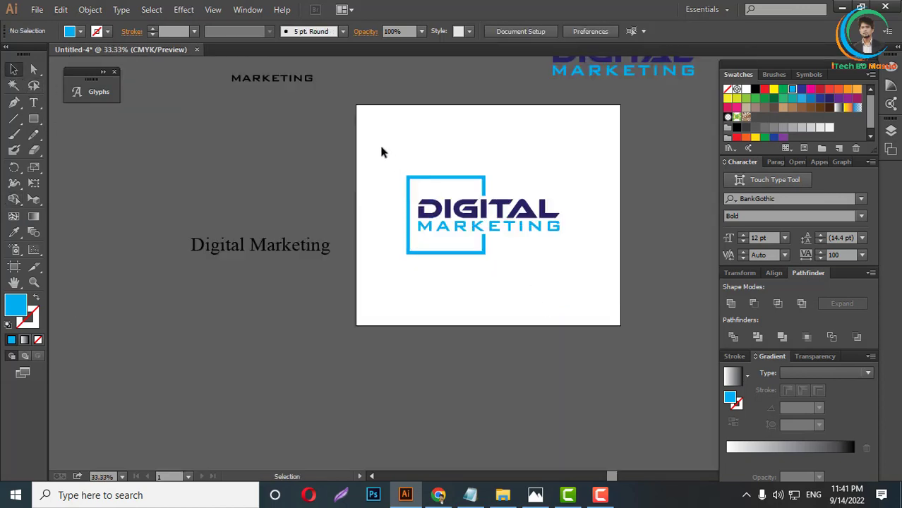
pyautogui.moveTo(383, 149); pyautogui.dragTo(530, 206)
pyautogui.rightClick(530, 206)
pyautogui.click(565, 270)
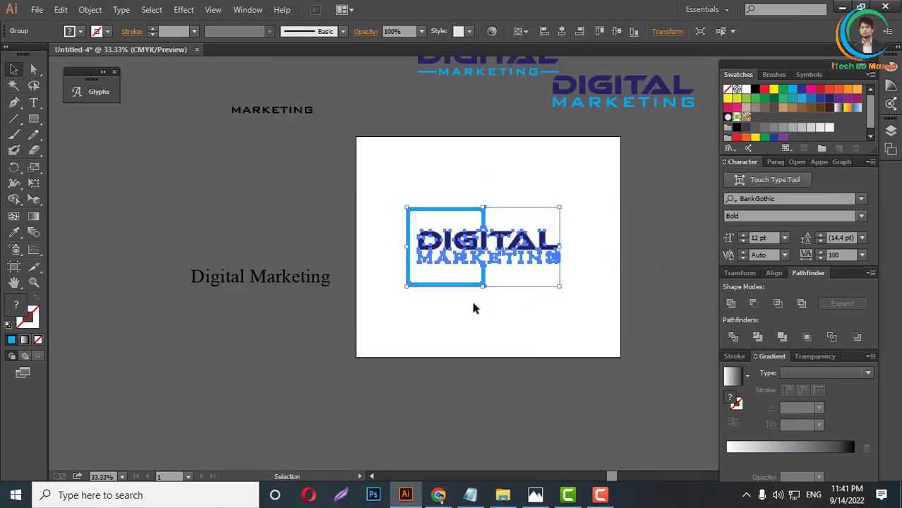
# Move the logo with the open square off the artboard to its right
pyautogui.hotkey('ctrl', '-')
pyautogui.moveTo(480, 277); pyautogui.dragTo(640, 240)
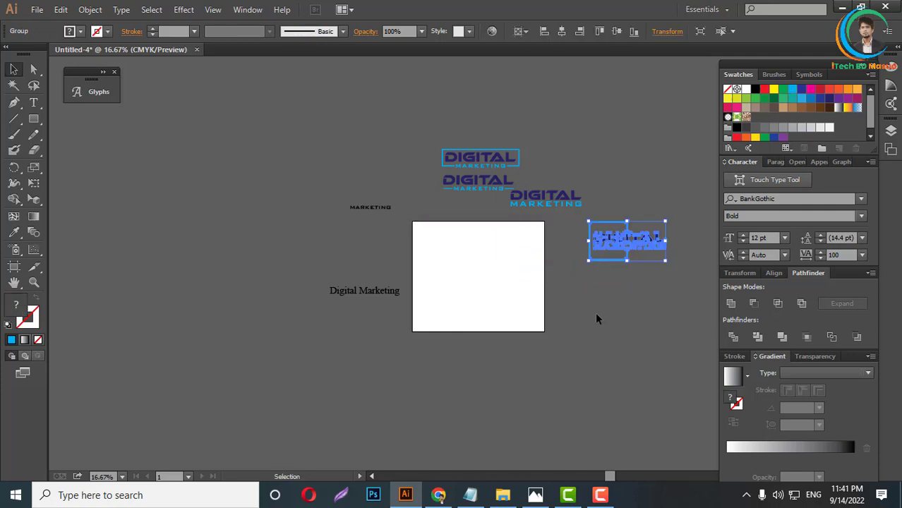
pyautogui.click(597, 315)
# Place the plain logo without lines or frame in the middle of the empty artboard for another variation
pyautogui.scroll(1, 557, 312)
pyautogui.scroll(3, 513, 324)
pyautogui.scroll(2, 506, 289)
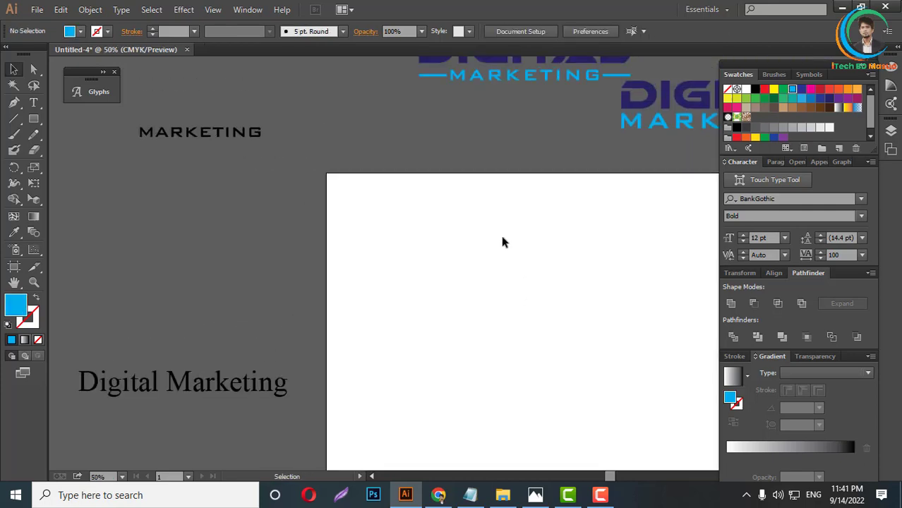
pyautogui.hotkey('ctrl', '-')
pyautogui.hotkey('ctrl', '-')
pyautogui.moveTo(561, 169); pyautogui.dragTo(489, 310)
pyautogui.hotkey('ctrl', '+')
pyautogui.hotkey('ctrl', '+')
pyautogui.hotkey('ctrl', '+')
pyautogui.click(706, 217)
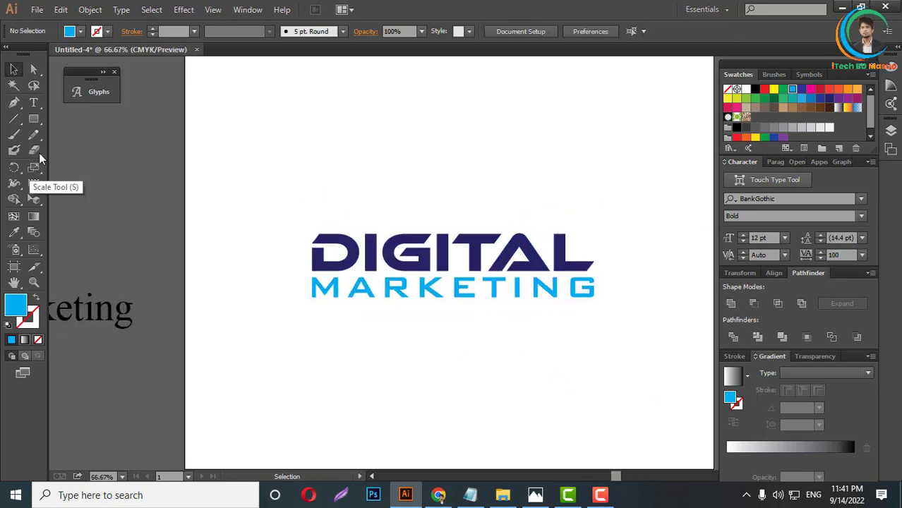
# Draw a new square centred over the logo and give it no fill and a 17 pt cyan stroke
pyautogui.moveTo(33, 118); pyautogui.dragTo(67, 126)
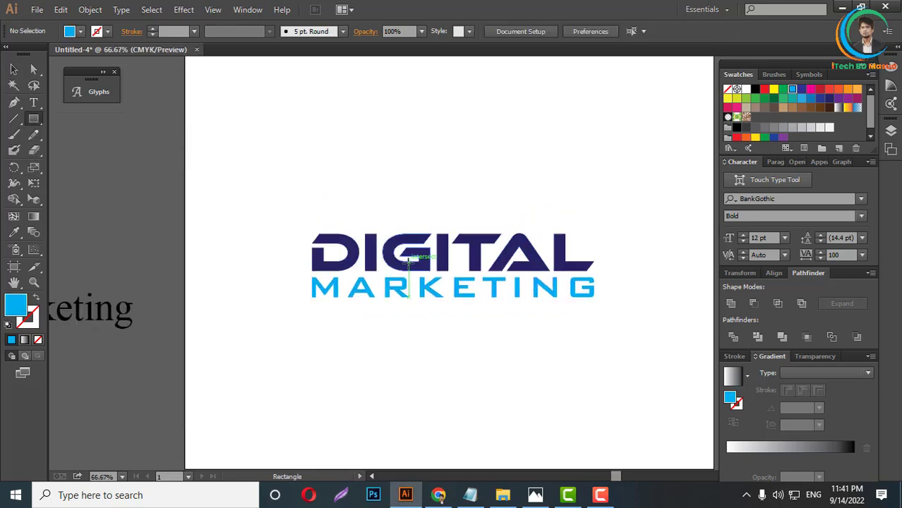
pyautogui.moveTo(454, 252); pyautogui.dragTo(481, 331)
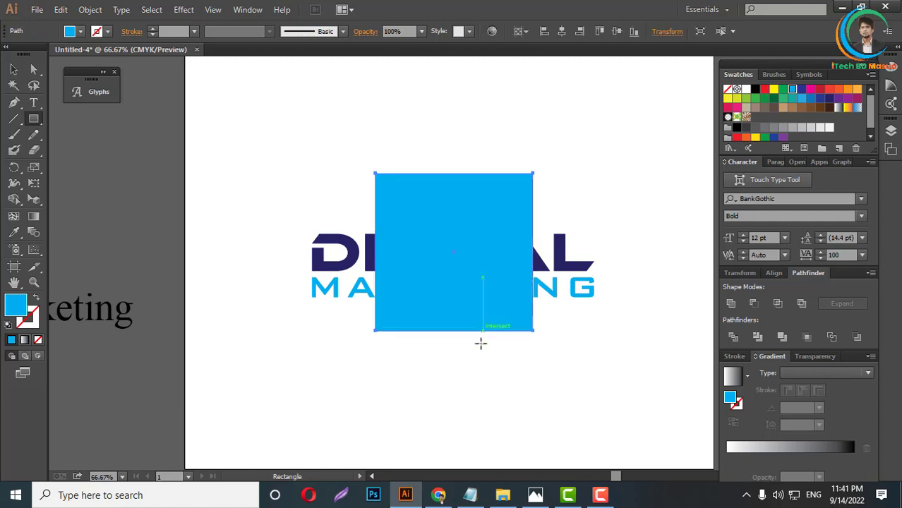
pyautogui.click(38, 298)
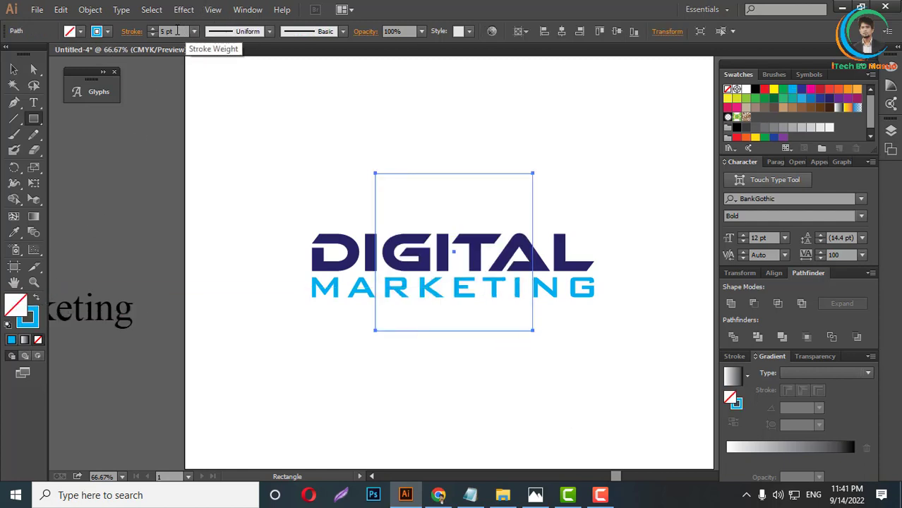
pyautogui.scroll(12, 178, 31)
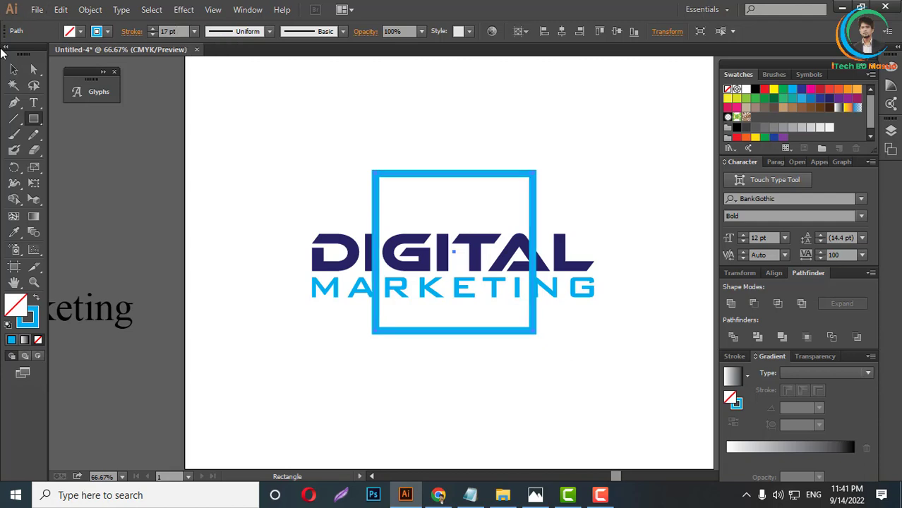
pyautogui.click(14, 69)
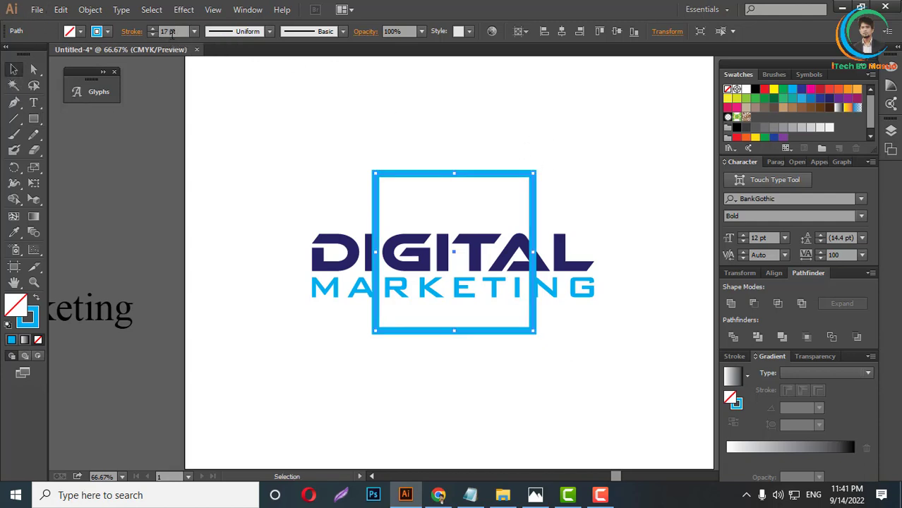
# Expand the fill and stroke of the cyan square into an outlined shape
pyautogui.click(90, 10)
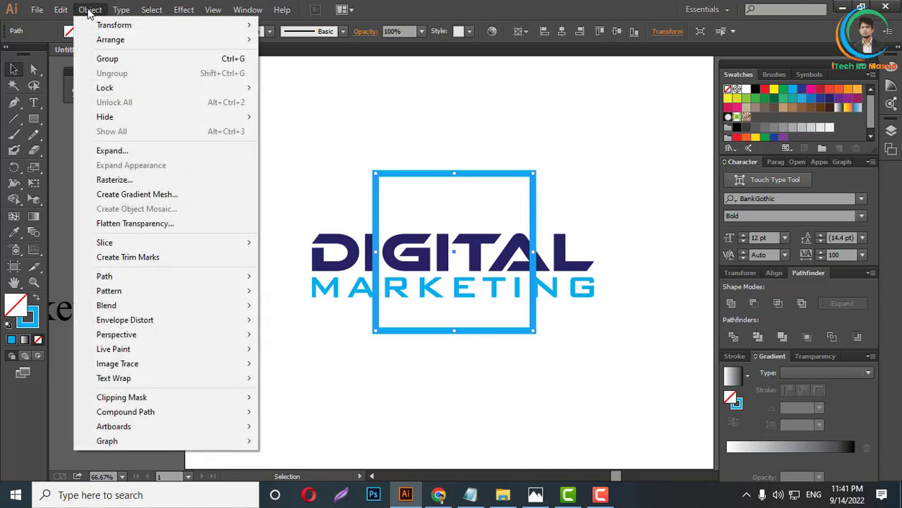
pyautogui.click(120, 150)
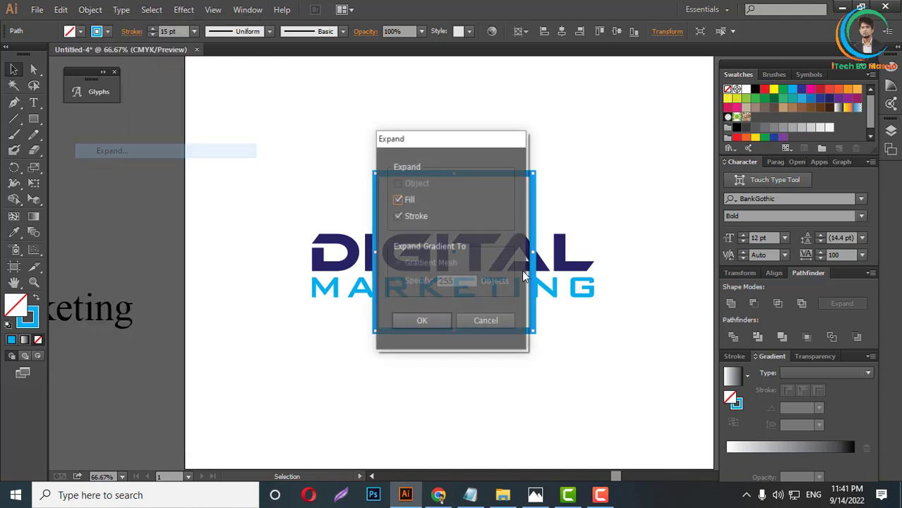
pyautogui.click(421, 321)
# Centre the cyan square and the DIGITAL MARKETING lettering vertically and horizontally on the artboard
pyautogui.click(589, 182)
pyautogui.moveTo(273, 143); pyautogui.dragTo(568, 353)
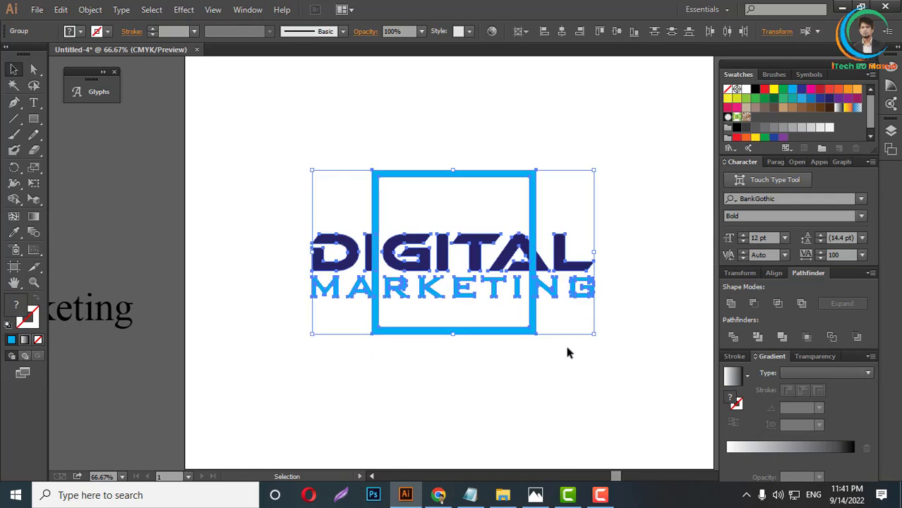
pyautogui.click(622, 124)
pyautogui.click(587, 297)
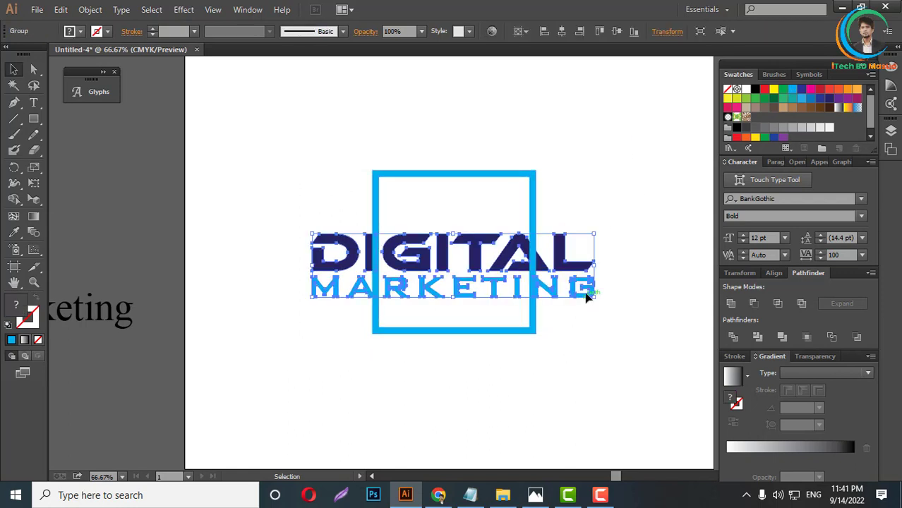
pyautogui.moveTo(599, 136); pyautogui.dragTo(456, 353)
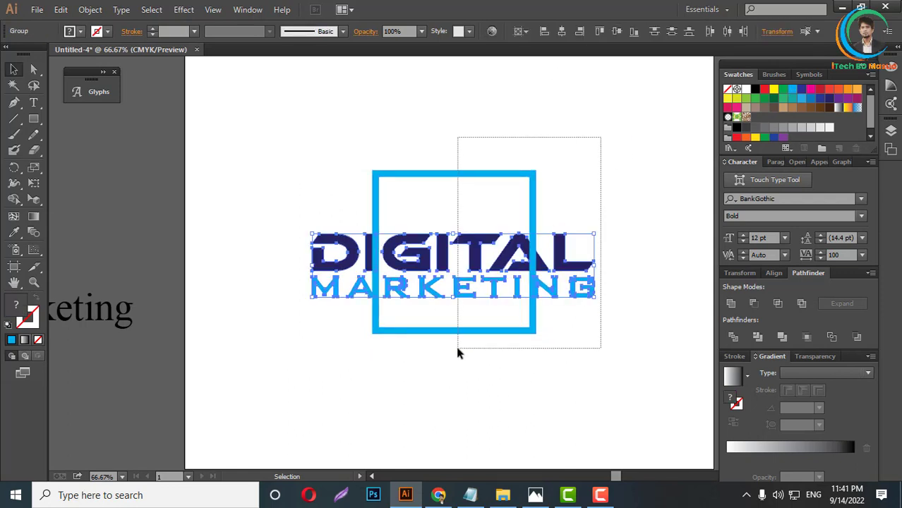
pyautogui.click(615, 32)
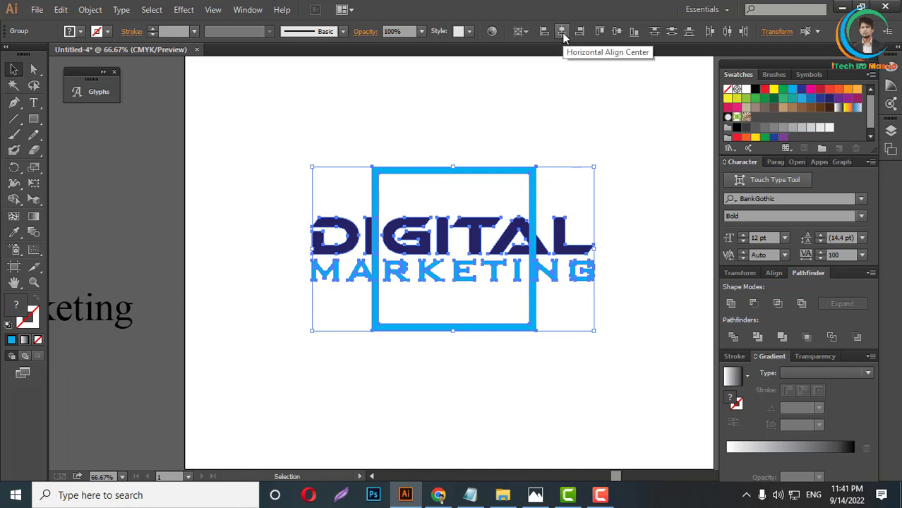
pyautogui.click(562, 32)
pyautogui.click(652, 358)
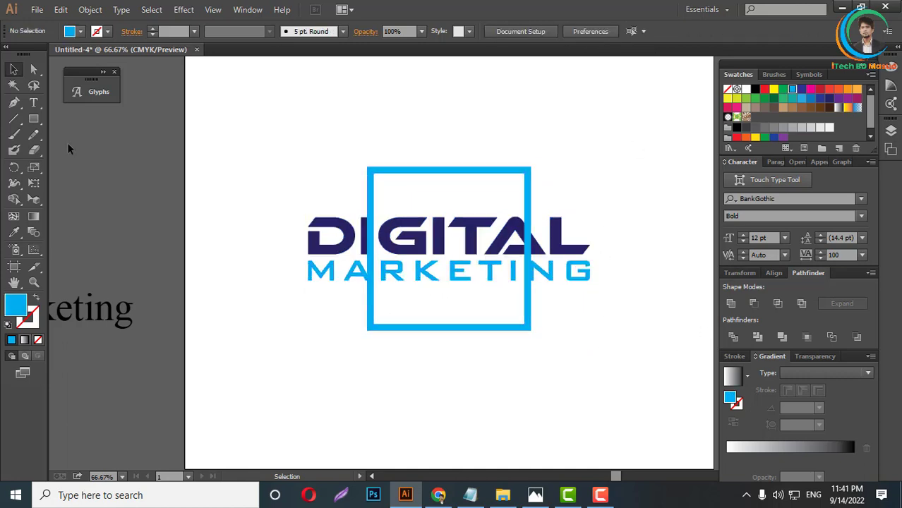
# Draw a rectangle about 449 by 172 px over the middle of the lettering and centre it vertically
pyautogui.moveTo(38, 120); pyautogui.dragTo(82, 118)
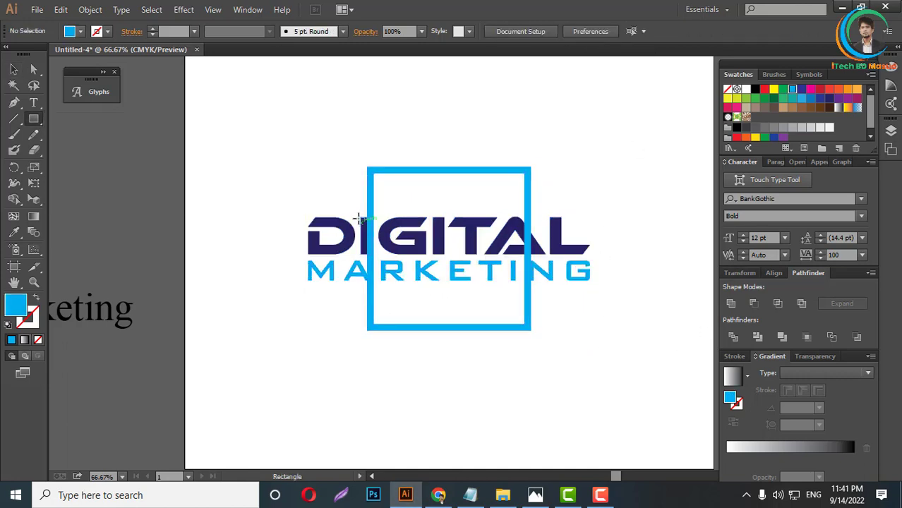
pyautogui.moveTo(352, 211); pyautogui.dragTo(549, 288)
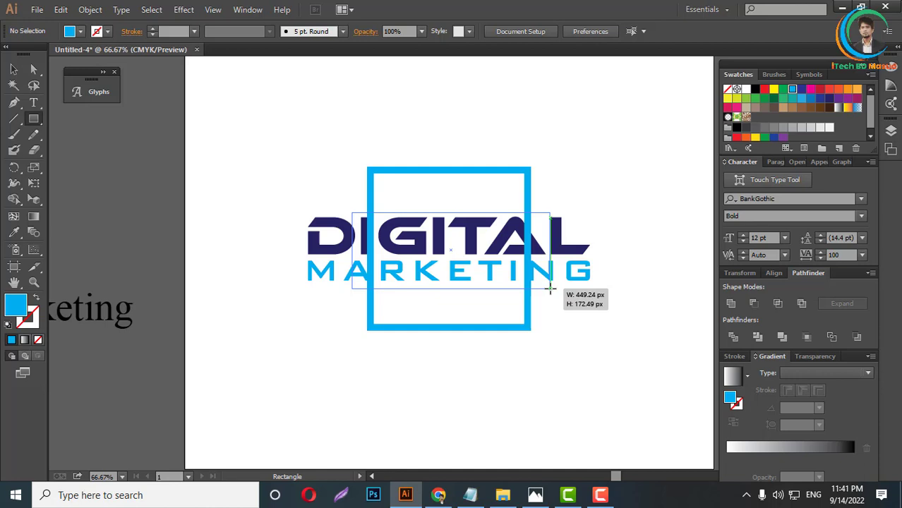
pyautogui.moveTo(550, 287); pyautogui.dragTo(550, 288)
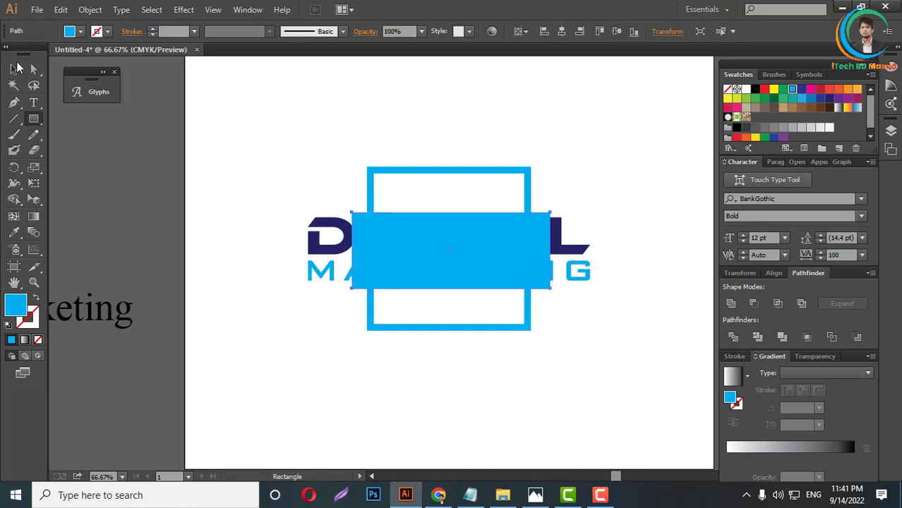
pyautogui.click(16, 68)
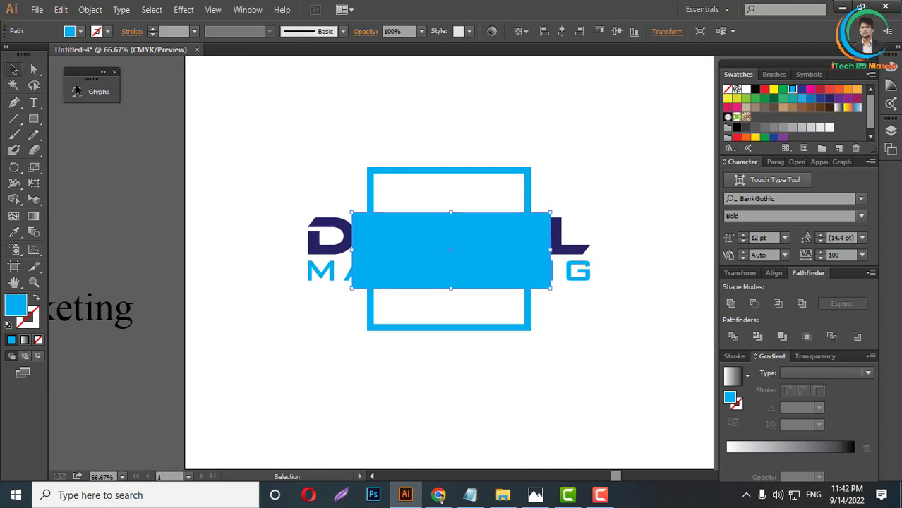
pyautogui.click(616, 31)
# Use the Shape Builder to remove the rectangle and the parts of the square's sides that it overlaps
pyautogui.keyDown('shift'); pyautogui.click(529, 185); pyautogui.keyUp('shift')
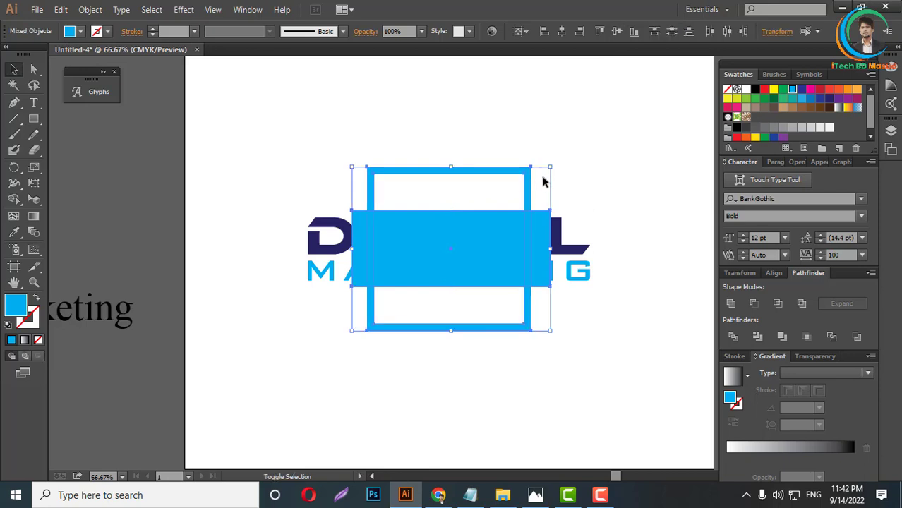
pyautogui.click(629, 351)
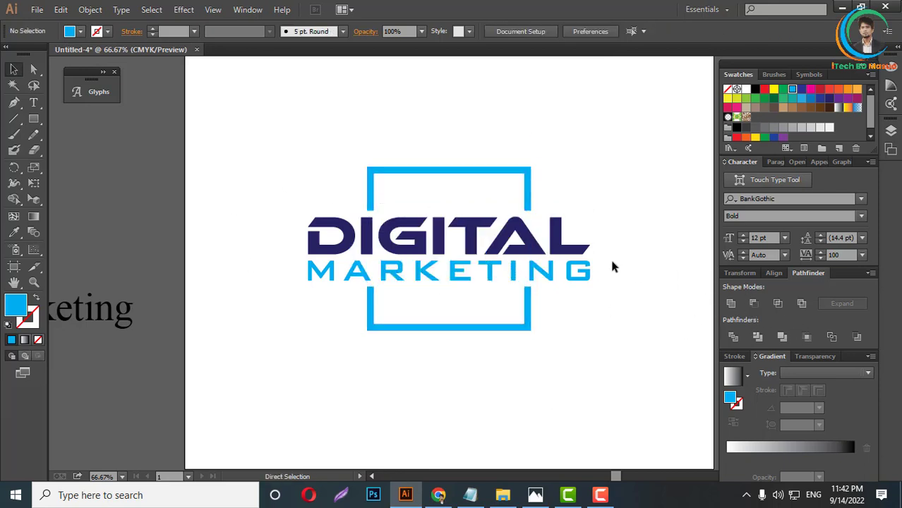
pyautogui.hotkey('ctrl', 'z')
pyautogui.click(13, 199)
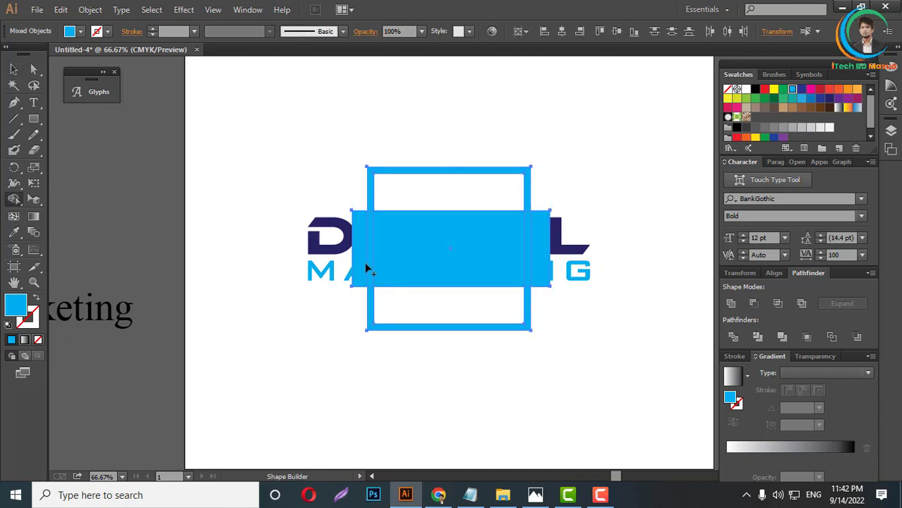
pyautogui.moveTo(364, 262); pyautogui.dragTo(531, 262)
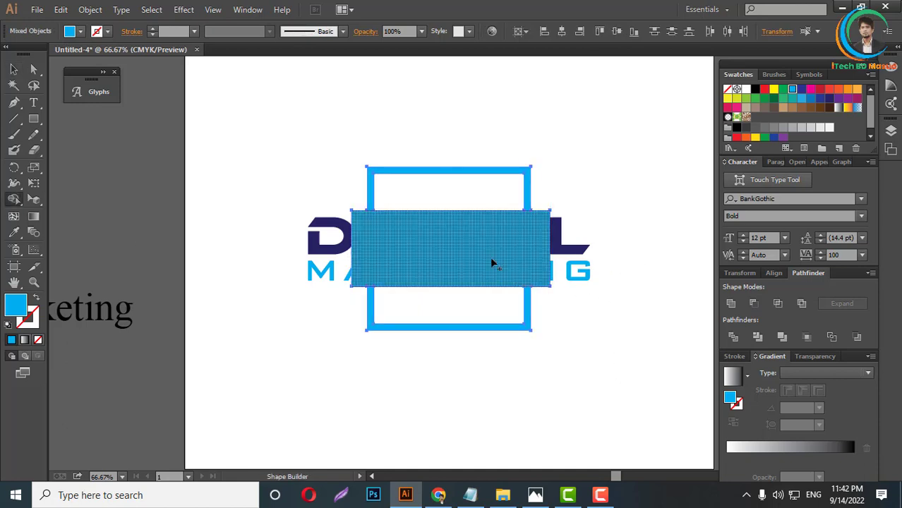
pyautogui.keyDown('alt'); pyautogui.click(542, 254); pyautogui.keyUp('alt')
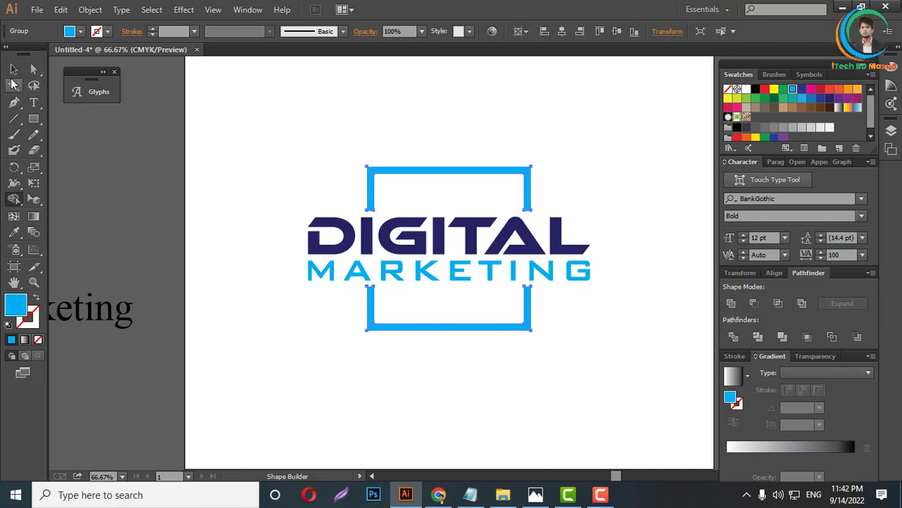
pyautogui.click(14, 85)
pyautogui.click(342, 148)
# Group the two cyan bracket shapes with the DIGITAL and MARKETING lettering
pyautogui.scroll(-2, 480, 282)
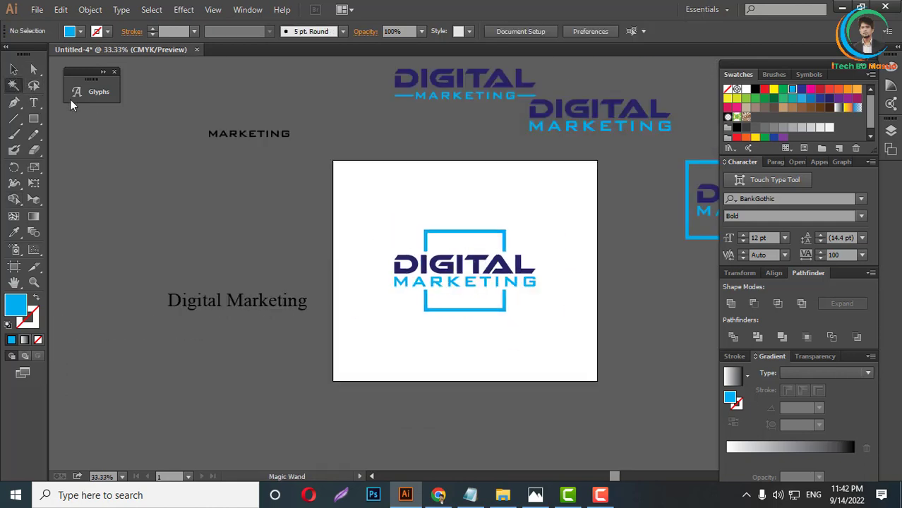
pyautogui.click(13, 69)
pyautogui.moveTo(365, 208); pyautogui.dragTo(527, 317)
pyautogui.rightClick(481, 263)
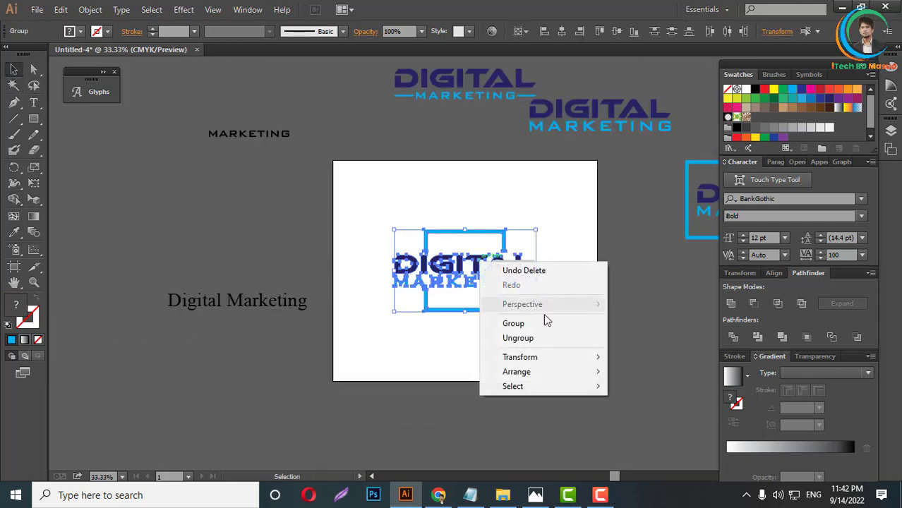
pyautogui.click(521, 323)
pyautogui.scroll(-1, 435, 343)
pyautogui.click(435, 344)
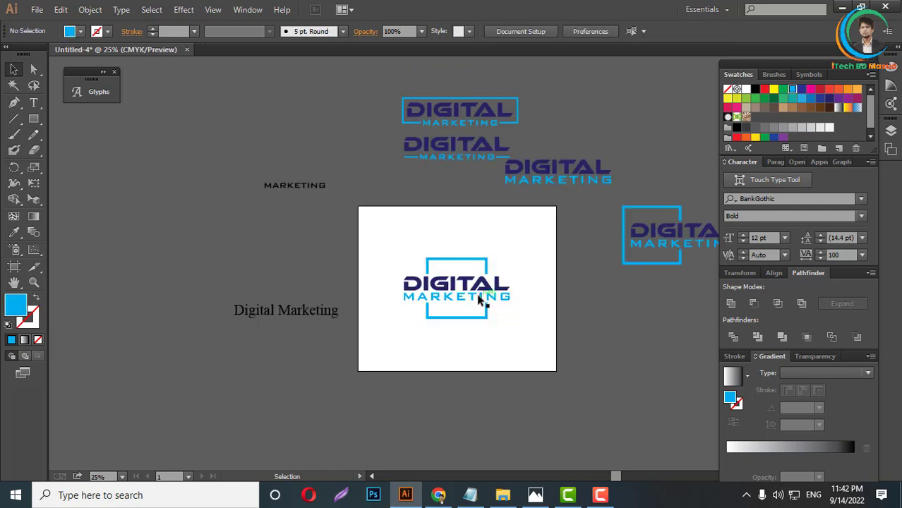
# Move the split-square logo off the artboard, above the open-square logo
pyautogui.scroll(-1, 479, 299)
pyautogui.moveTo(462, 294); pyautogui.dragTo(598, 172)
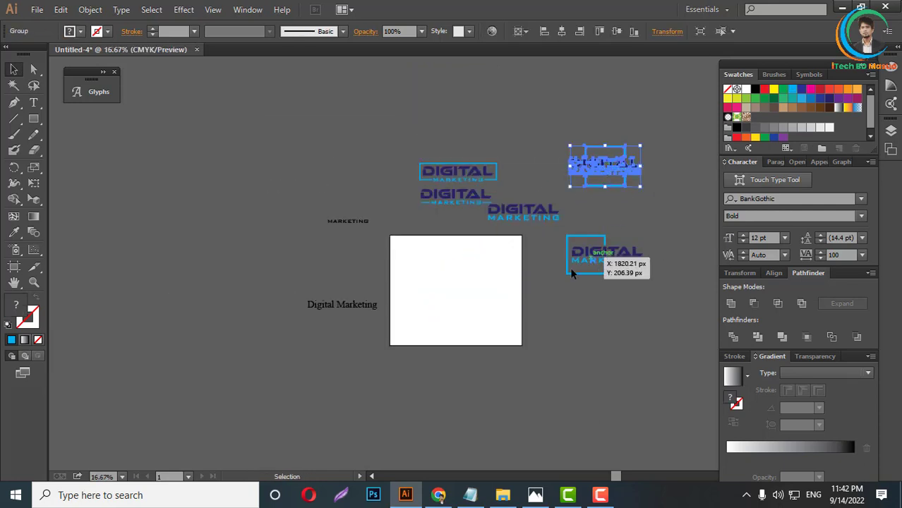
pyautogui.moveTo(570, 267); pyautogui.dragTo(570, 268)
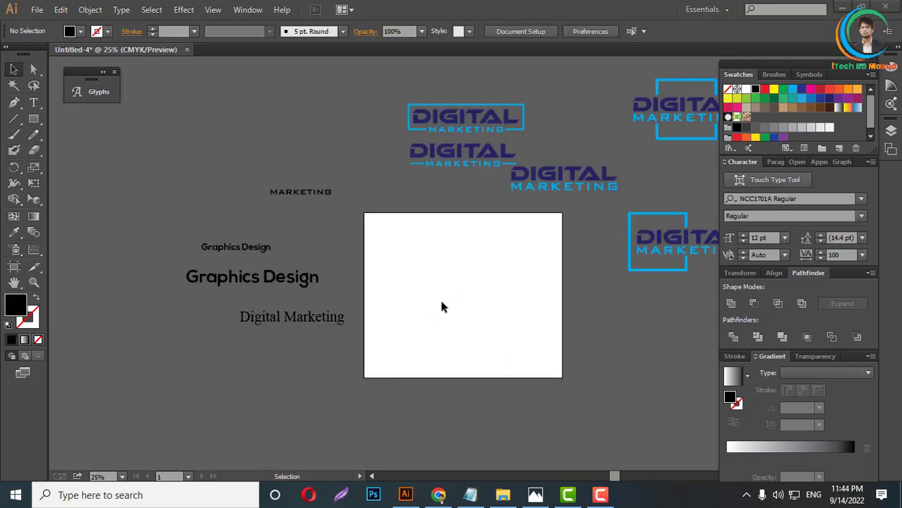
# Move the larger "Graphics Design" text into the middle of the empty artboard
pyautogui.scroll(2, 435, 308)
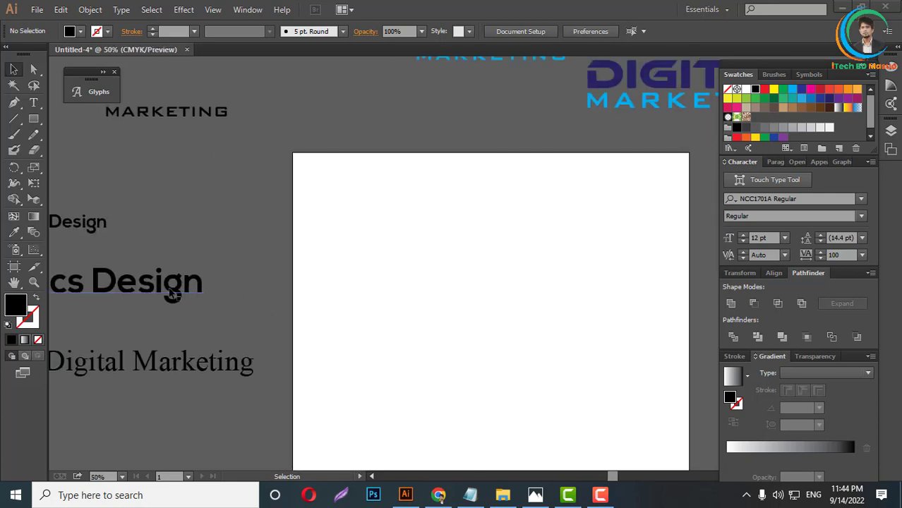
pyautogui.moveTo(143, 293); pyautogui.dragTo(564, 327)
pyautogui.scroll(-1, 604, 356)
pyautogui.scroll(1, 626, 275)
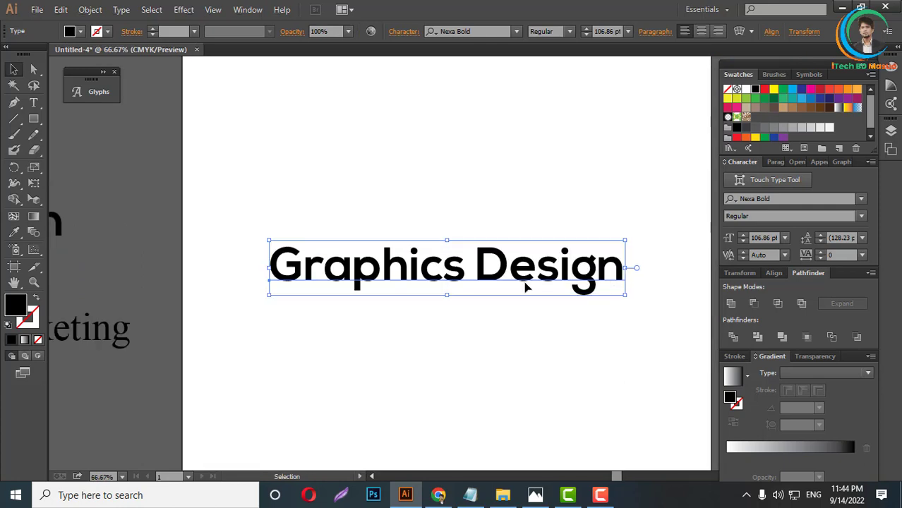
pyautogui.doubleClick(479, 274)
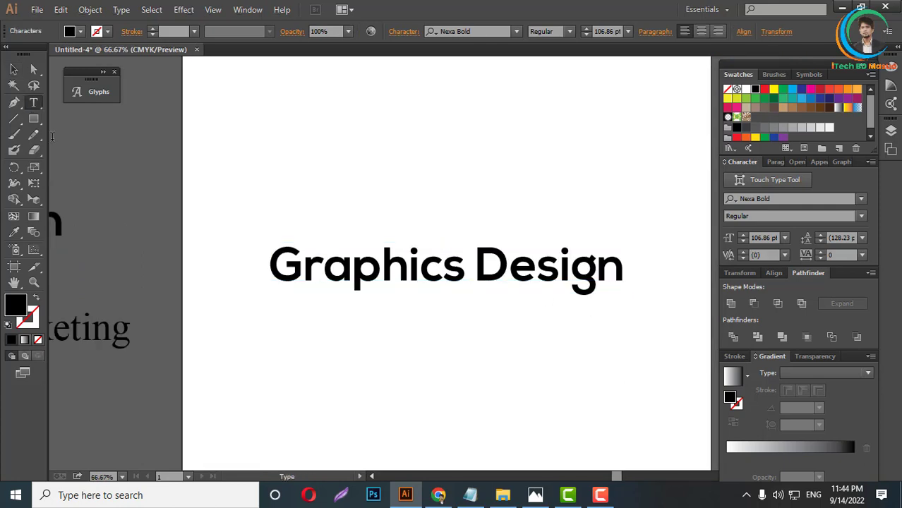
pyautogui.click(13, 68)
# Duplicate the "Graphics Design" text above the original and delete the word "Design" from the copy
pyautogui.moveTo(390, 274); pyautogui.dragTo(389, 178)
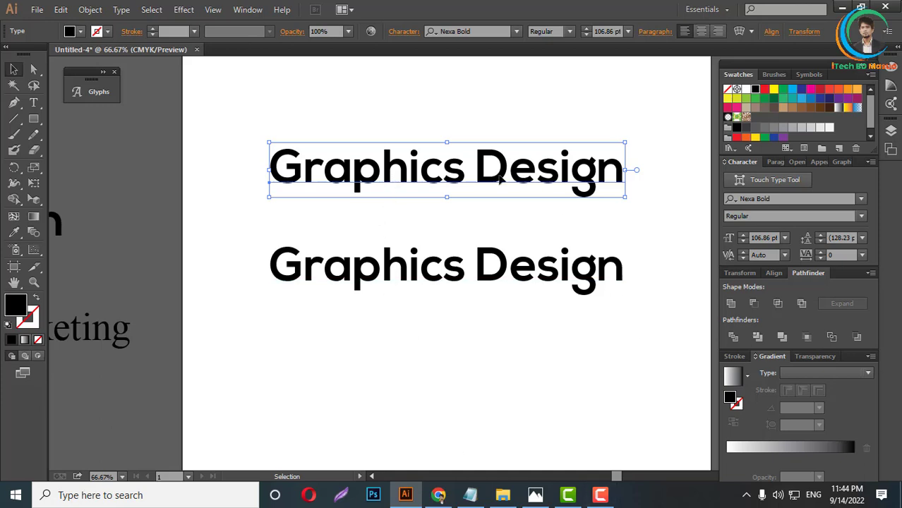
pyautogui.doubleClick(470, 168)
pyautogui.hotkey('ctrl', 'a')
pyautogui.click(499, 189)
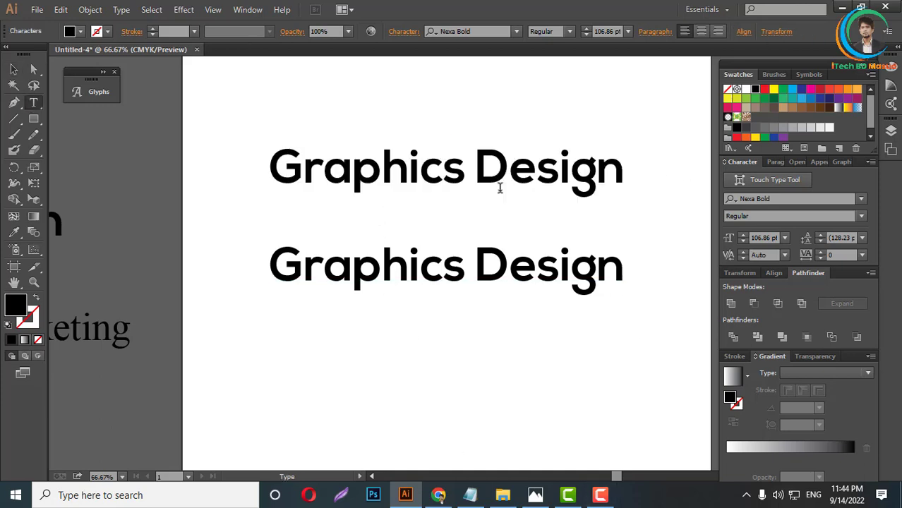
pyautogui.doubleClick(523, 167)
pyautogui.press('BackSpace')
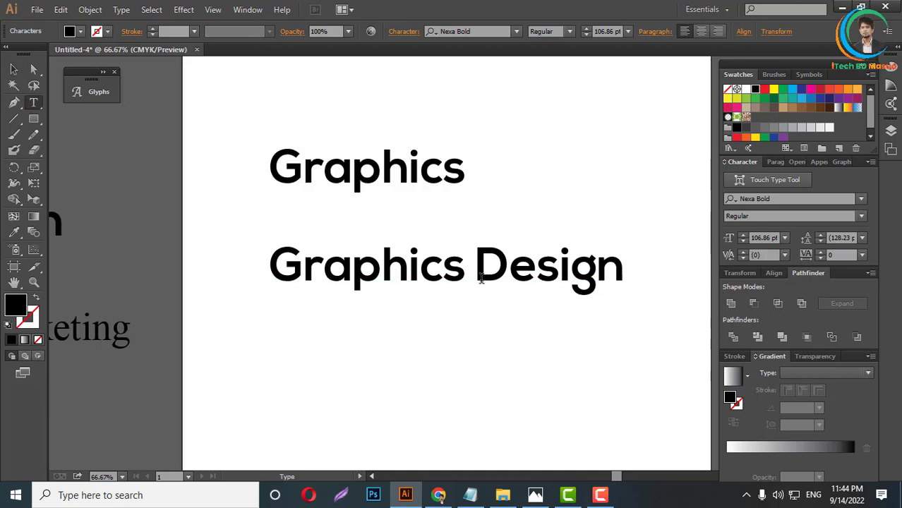
# Delete the word "Graphics" from the lower text so it reads only "Design"
pyautogui.moveTo(472, 272); pyautogui.dragTo(217, 265)
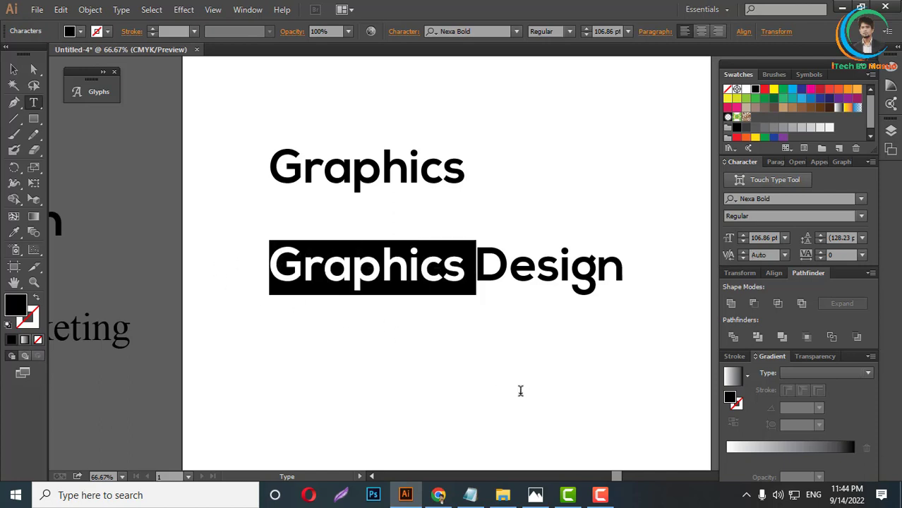
pyautogui.press('BackSpace')
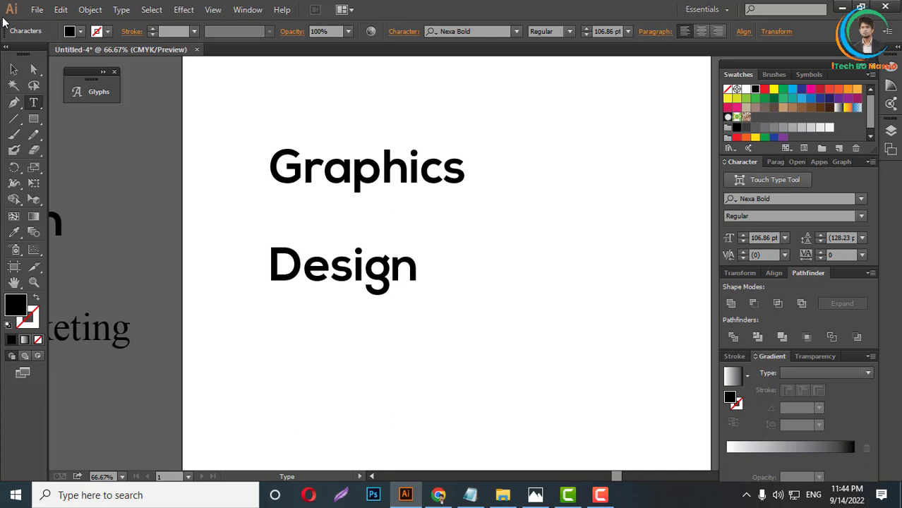
pyautogui.click(13, 69)
pyautogui.click(490, 275)
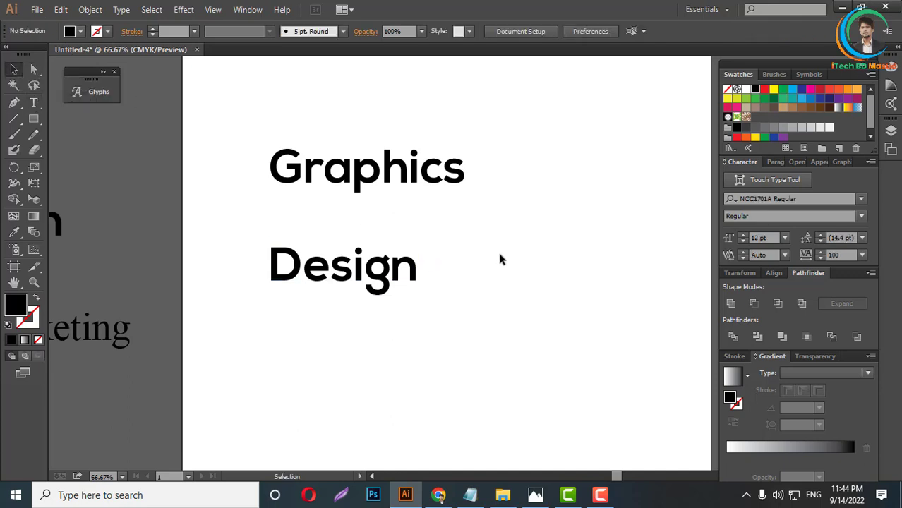
# Move the "Graphics" and "Design" texts to the middle of the artboard, with "Design" roughly centred beneath "Graphics"
pyautogui.scroll(-1, 417, 191)
pyautogui.click(424, 197)
pyautogui.scroll(2, 424, 196)
pyautogui.moveTo(424, 196); pyautogui.dragTo(527, 242)
pyautogui.moveTo(361, 285); pyautogui.dragTo(500, 357)
pyautogui.moveTo(486, 230); pyautogui.dragTo(474, 281)
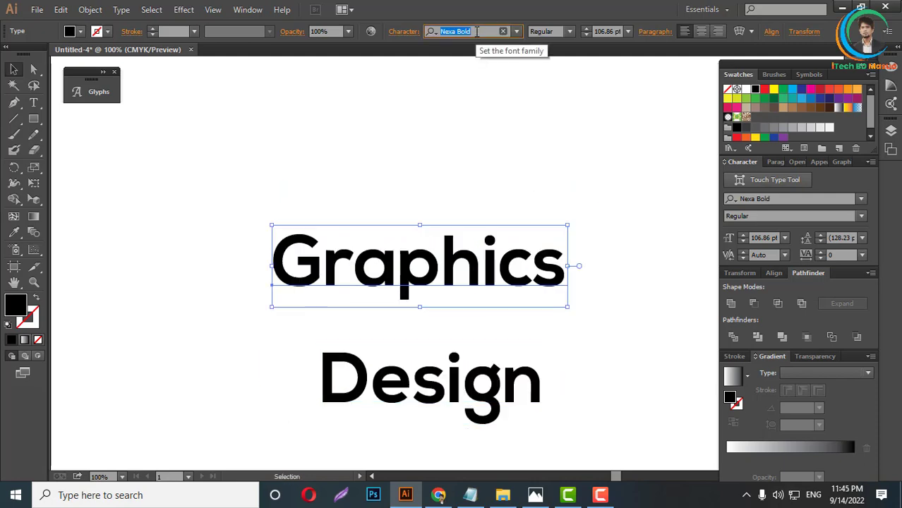
# Set the "Graphics" text to the NCC1701A Regular font in all caps
pyautogui.write('nc')
pyautogui.press('Return')
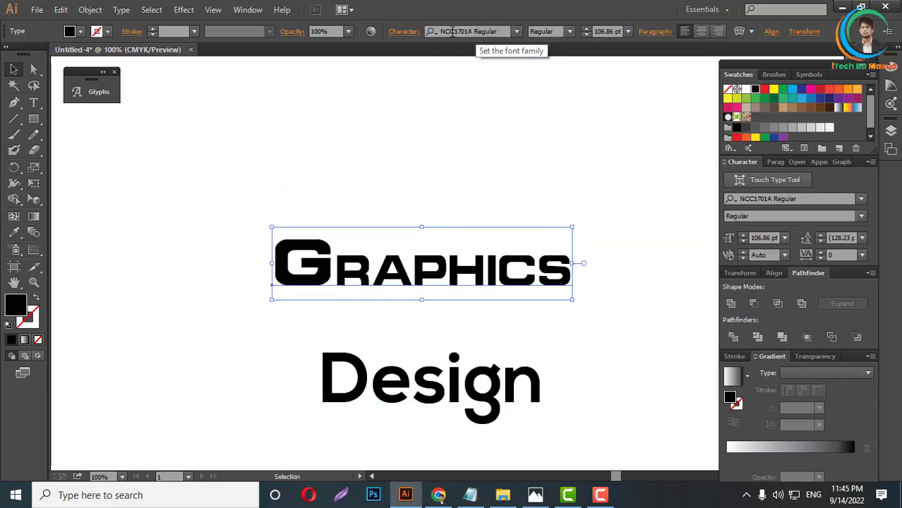
pyautogui.click(870, 162)
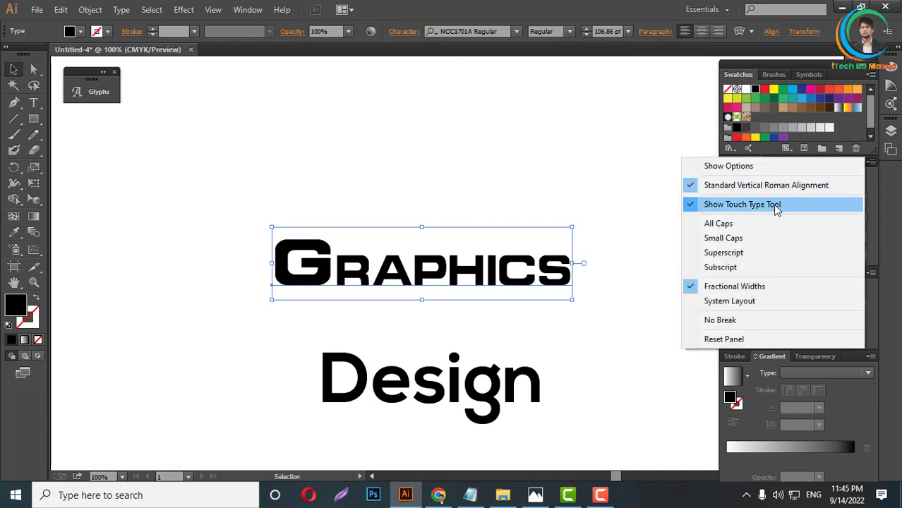
pyautogui.click(744, 224)
# Move "Design" up close beneath "GRAPHICS" and set it to all caps
pyautogui.moveTo(473, 400); pyautogui.dragTo(423, 343)
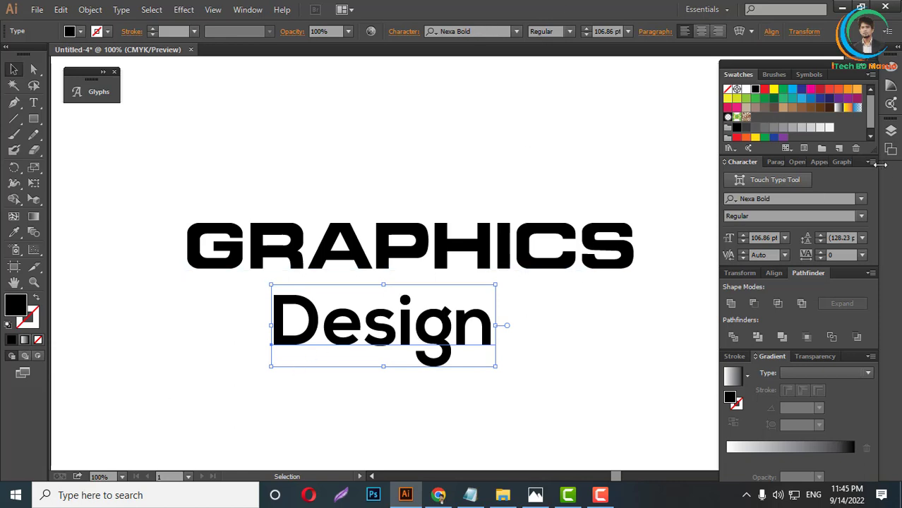
pyautogui.click(870, 163)
pyautogui.click(715, 224)
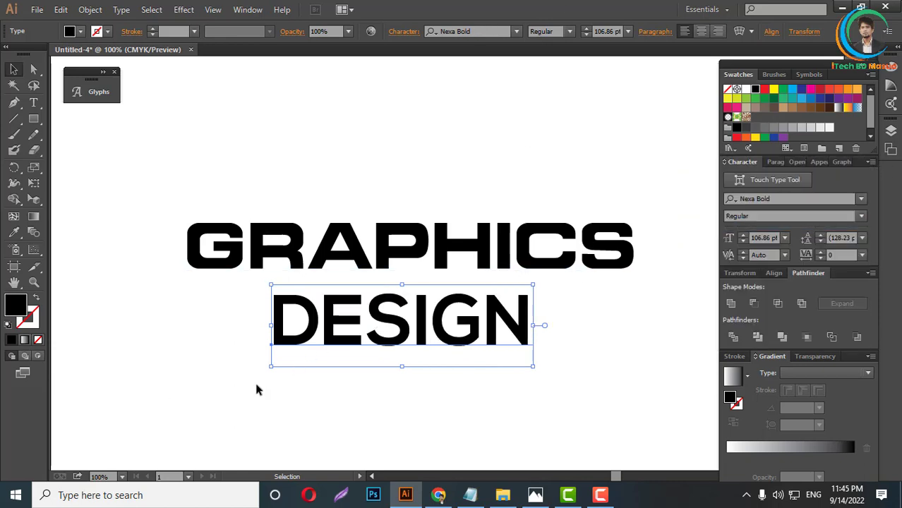
pyautogui.click(572, 263)
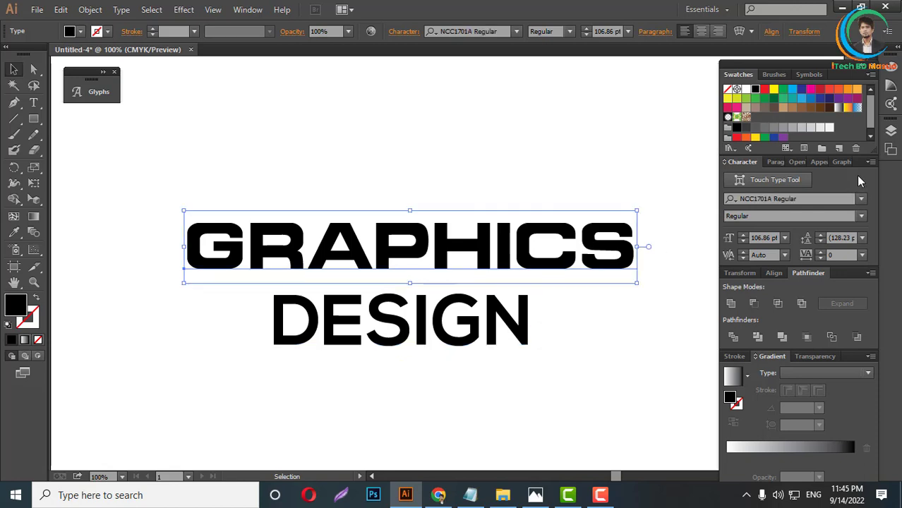
pyautogui.click(871, 162)
pyautogui.click(720, 238)
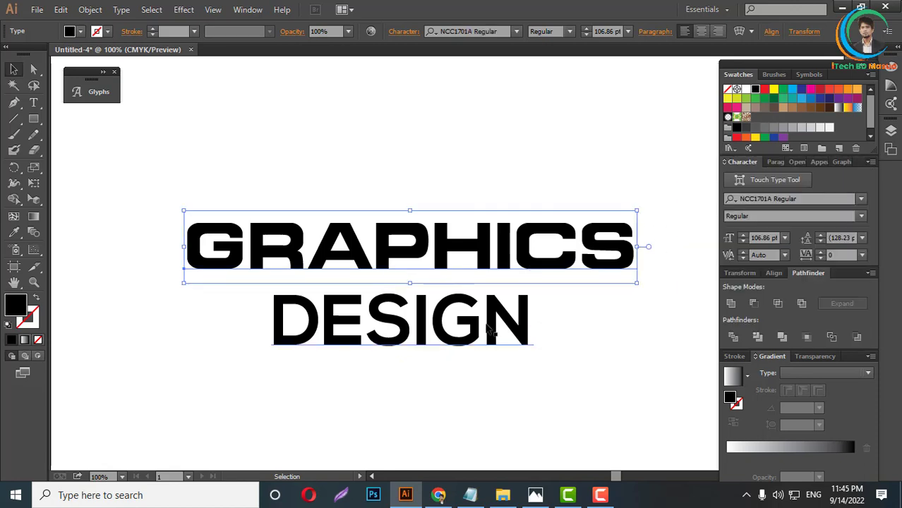
# Scale the "DESIGN" text down to about 57 pt and move it up close beneath "GRAPHICS"
pyautogui.click(491, 328)
pyautogui.moveTo(533, 326); pyautogui.dragTo(411, 342)
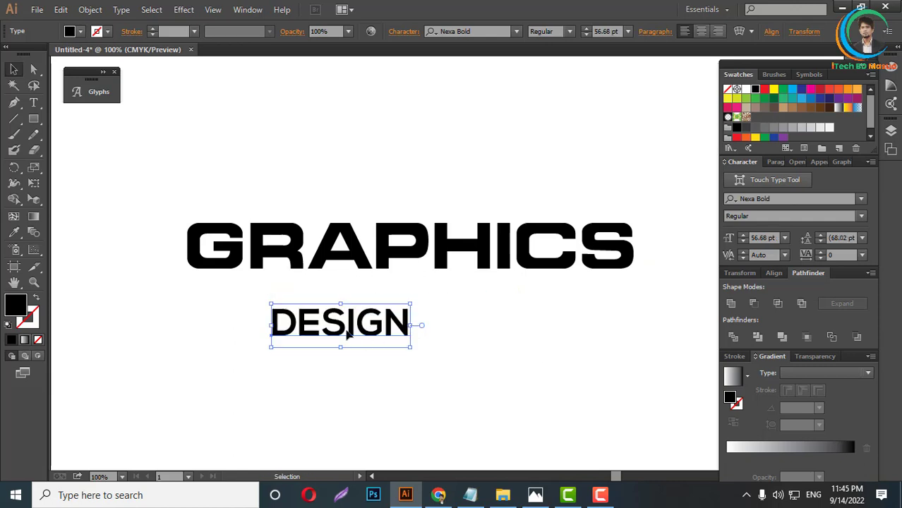
pyautogui.moveTo(345, 333); pyautogui.dragTo(368, 310)
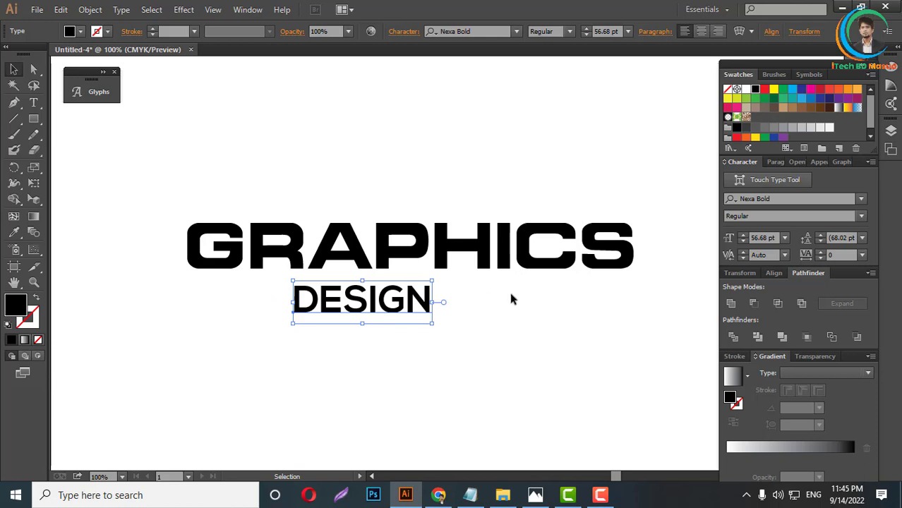
# Set the tracking of the "DESIGN" text to 500
pyautogui.click(839, 256)
pyautogui.press('Return')
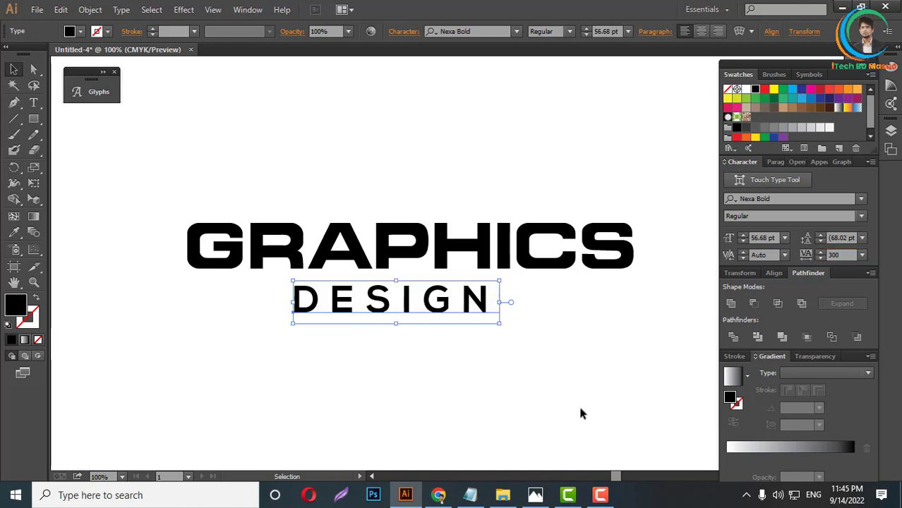
pyautogui.click(837, 255)
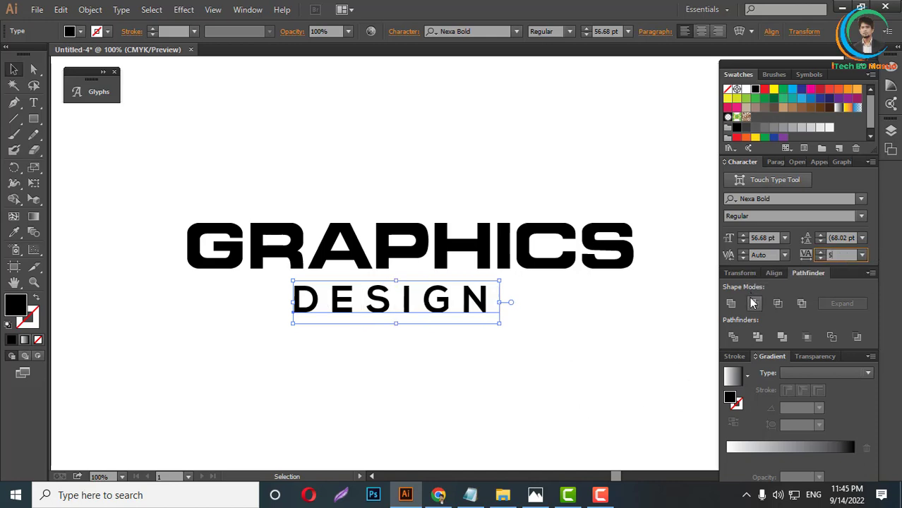
pyautogui.write('500')
pyautogui.press('Return')
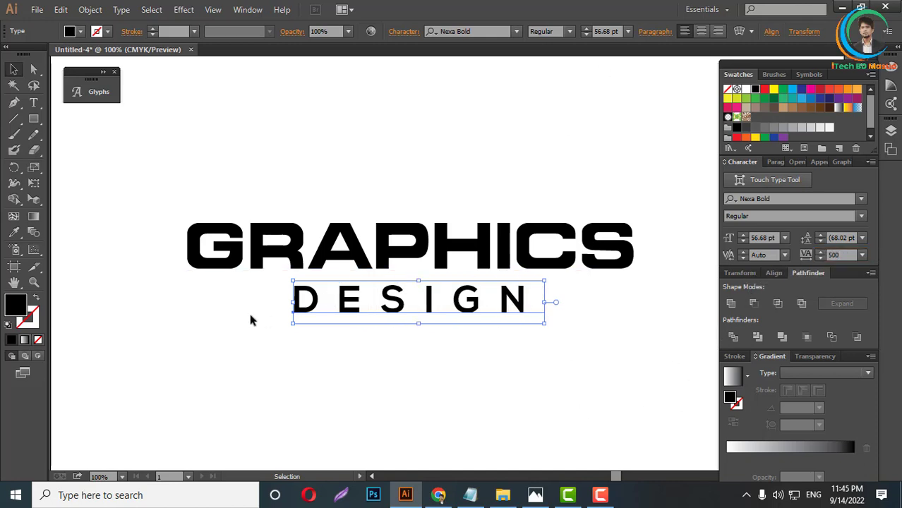
pyautogui.click(553, 319)
# Move the "GRAPHICS" text up to leave a wider gap above "DESIGN"
pyautogui.hotkey('ctrl', '-')
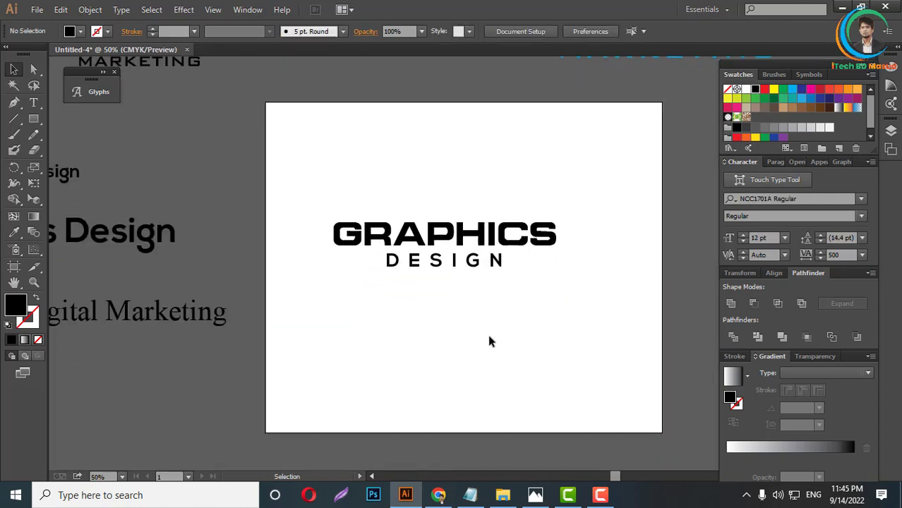
pyautogui.scroll(3, 505, 337)
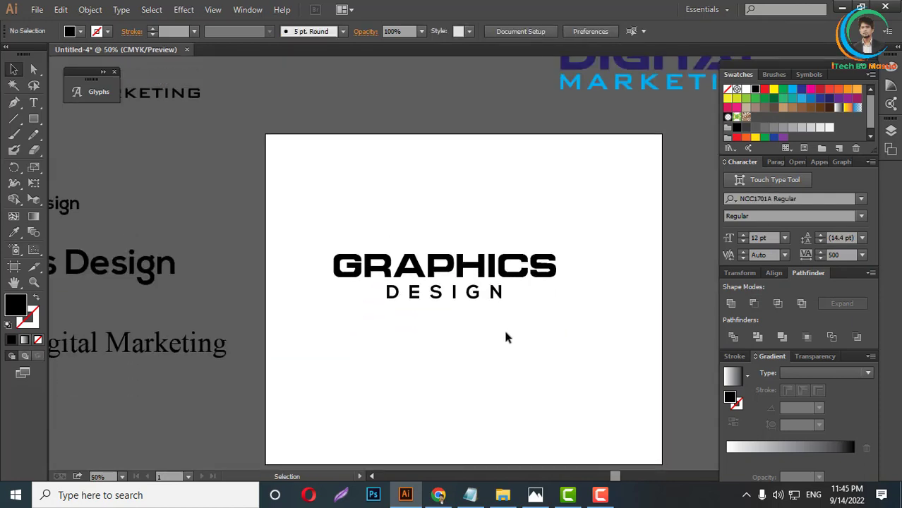
pyautogui.scroll(2, 413, 322)
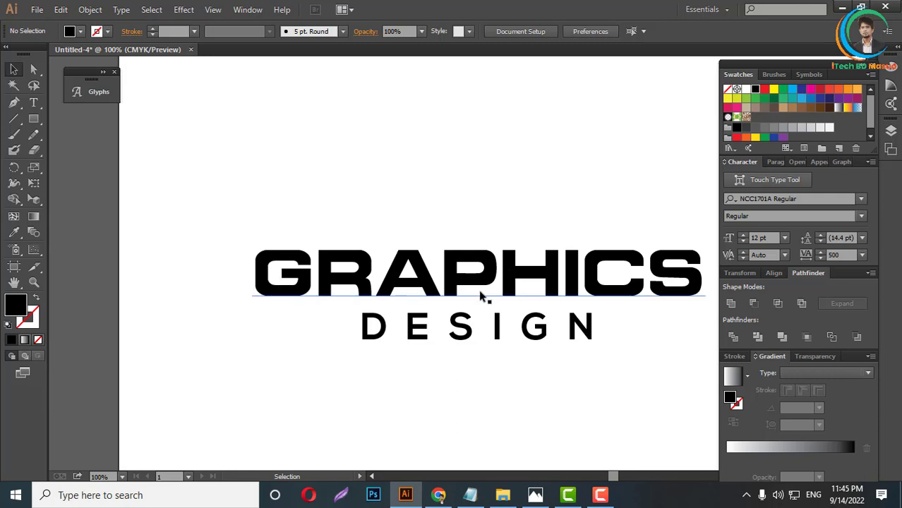
pyautogui.scroll(1, 480, 296)
pyautogui.moveTo(476, 308); pyautogui.dragTo(484, 275)
# Convert the "GRAPHICS" text to outlines
pyautogui.hotkey('ctrl', '-')
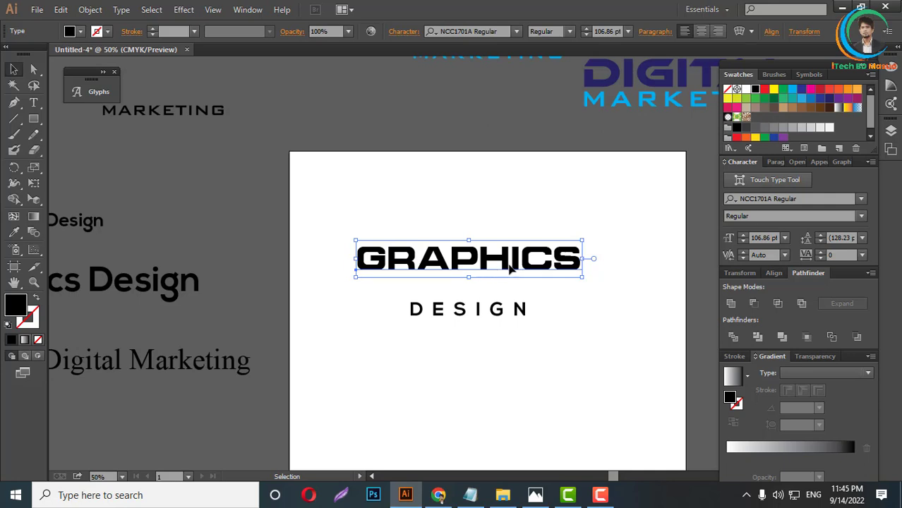
pyautogui.rightClick(511, 268)
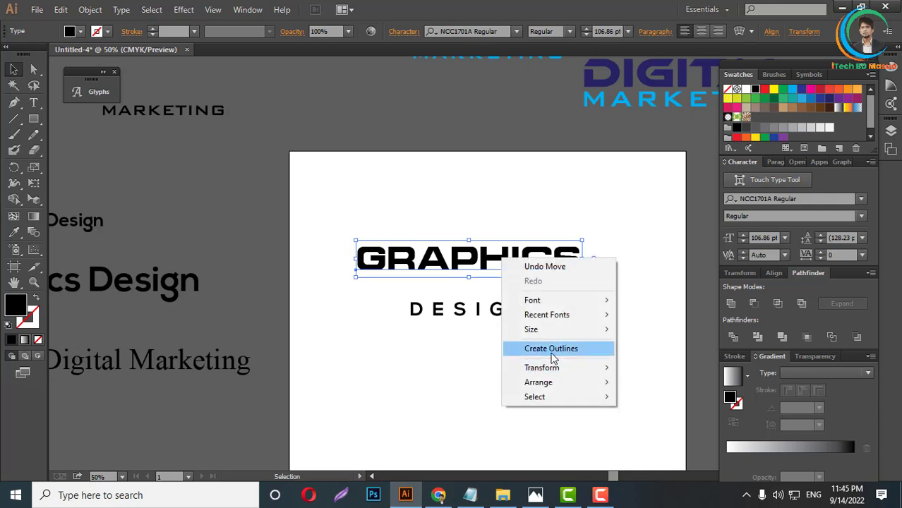
pyautogui.click(553, 358)
pyautogui.scroll(5, 367, 254)
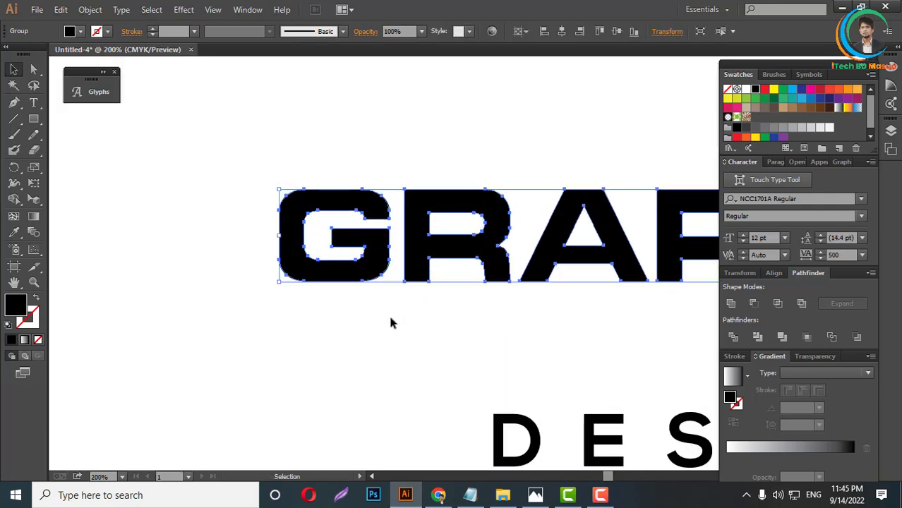
pyautogui.click(388, 313)
# Stretch the left edge of the R's inner counter outward past the letter's stem
pyautogui.scroll(1, 426, 335)
pyautogui.scroll(-1, 424, 297)
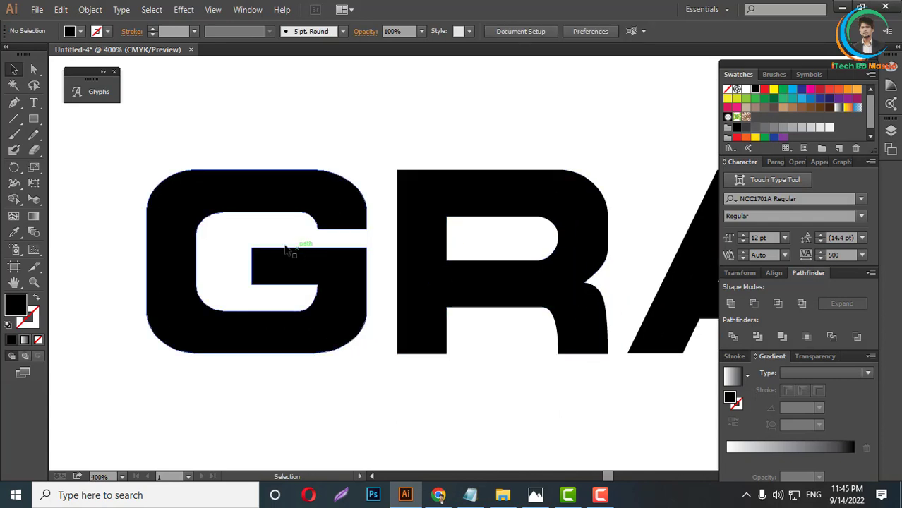
pyautogui.scroll(-2, 293, 291)
pyautogui.scroll(1, 401, 341)
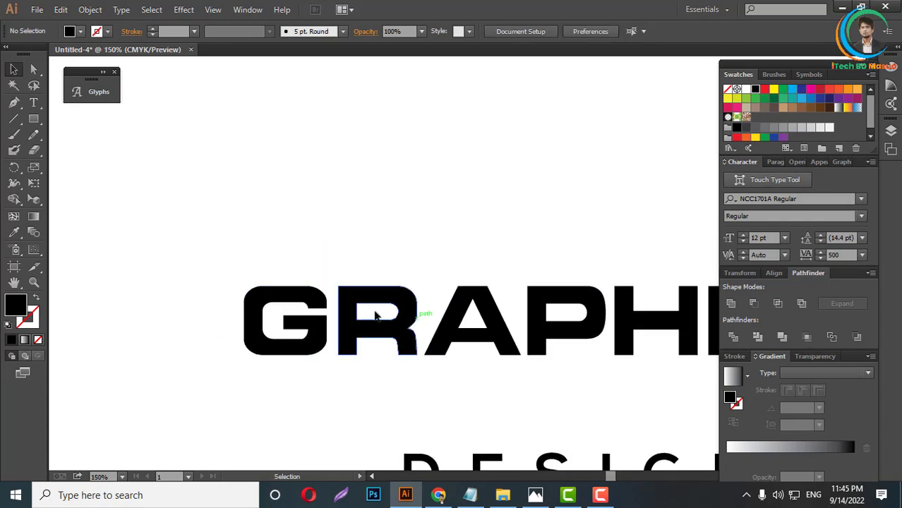
pyautogui.scroll(1, 342, 332)
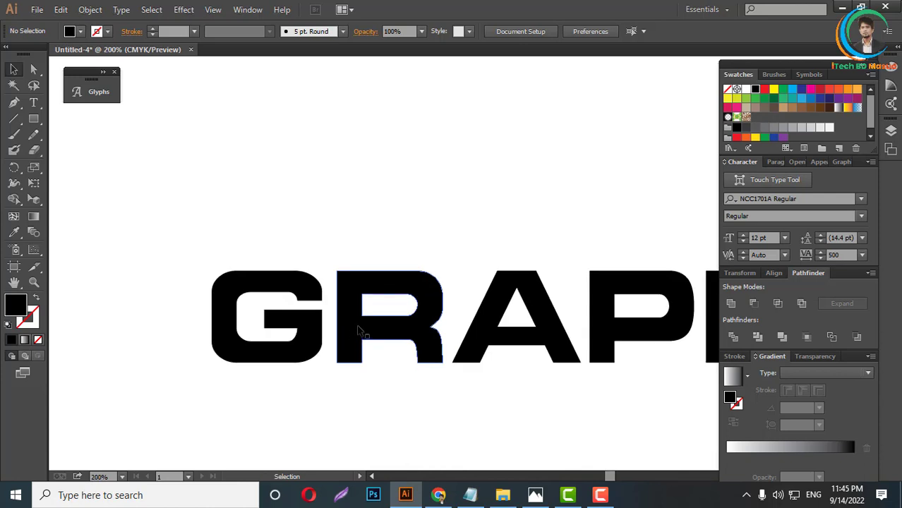
pyautogui.click(361, 329)
pyautogui.scroll(3, 413, 299)
pyautogui.click(64, 134)
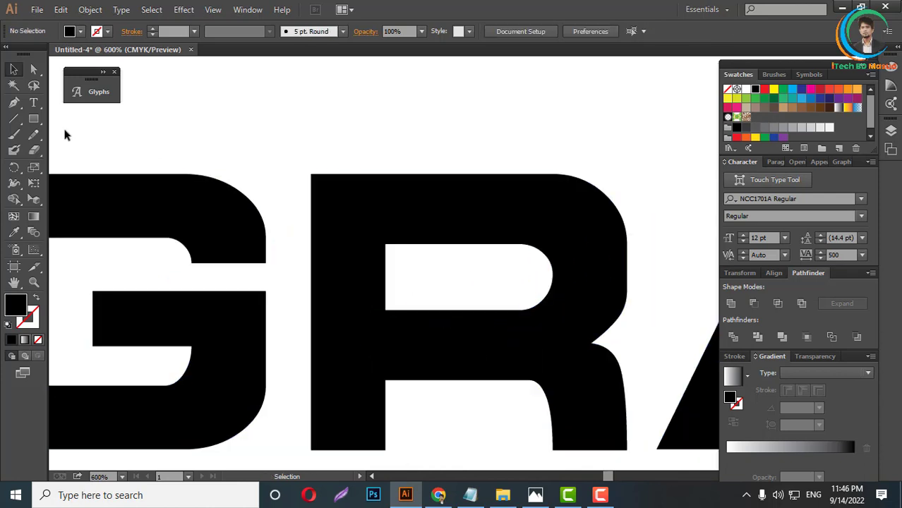
pyautogui.click(34, 69)
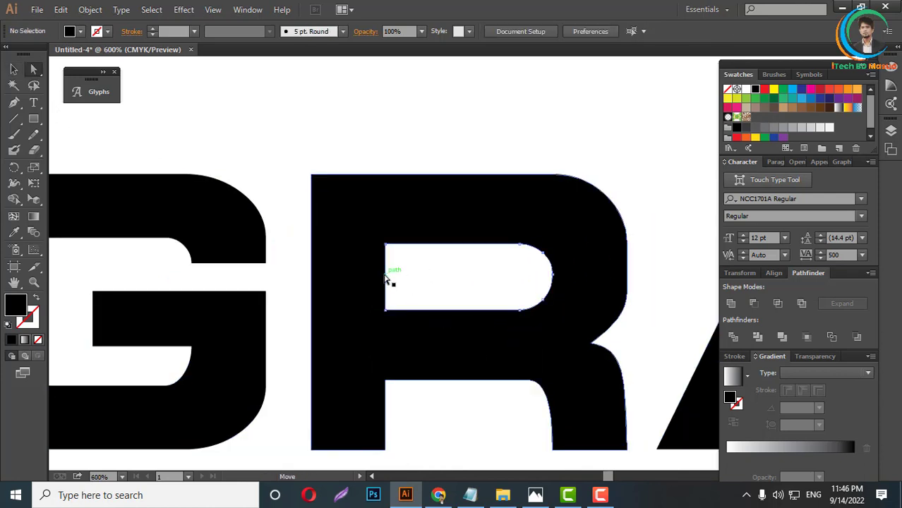
pyautogui.moveTo(385, 280); pyautogui.dragTo(292, 289)
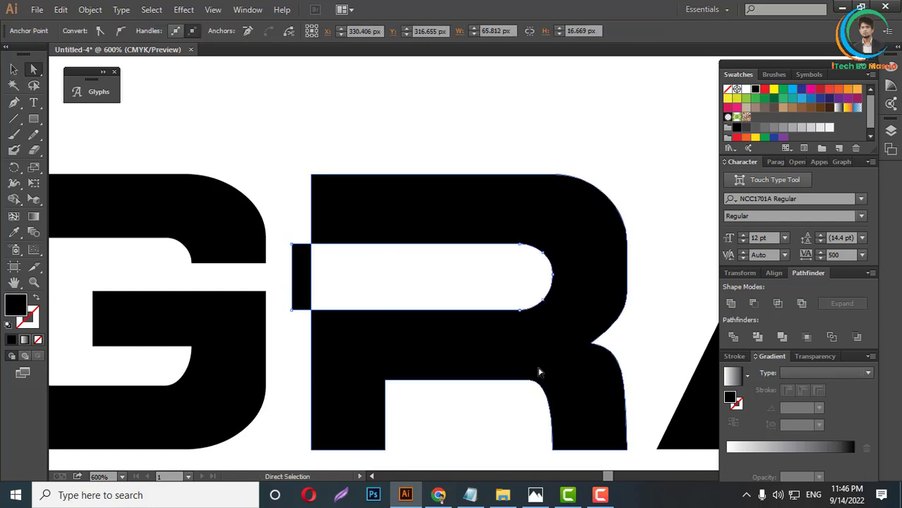
# Divide the R with Pathfinder and delete the counter pieces so the stem is open on its left side
pyautogui.click(732, 337)
pyautogui.press('ctrl')
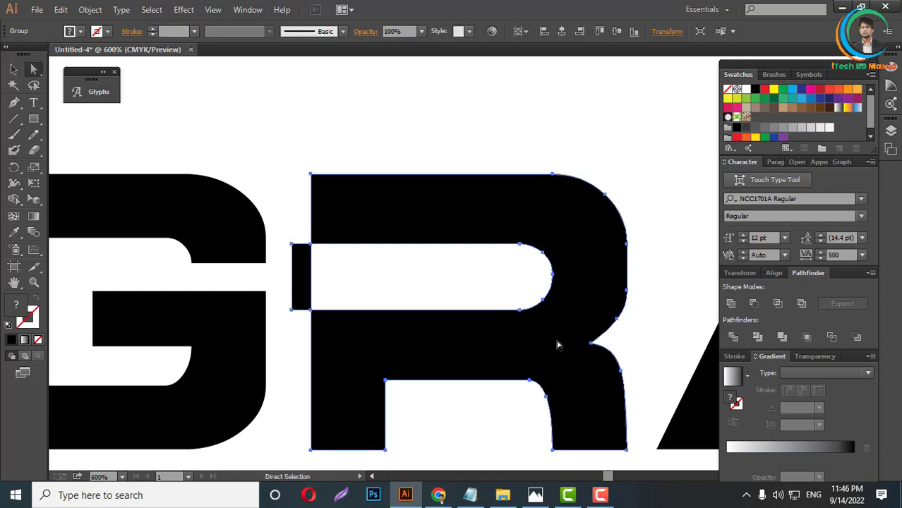
pyautogui.press('ctrl')
pyautogui.click(532, 346)
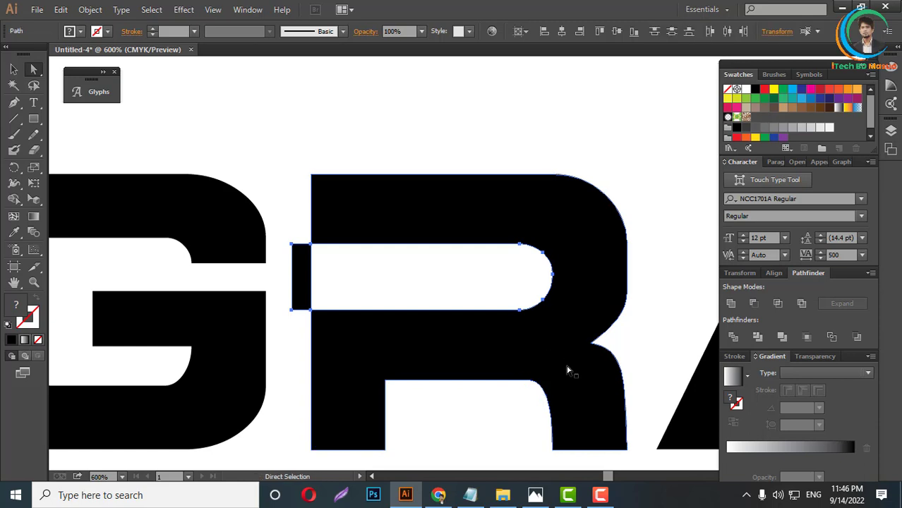
pyautogui.click(295, 267)
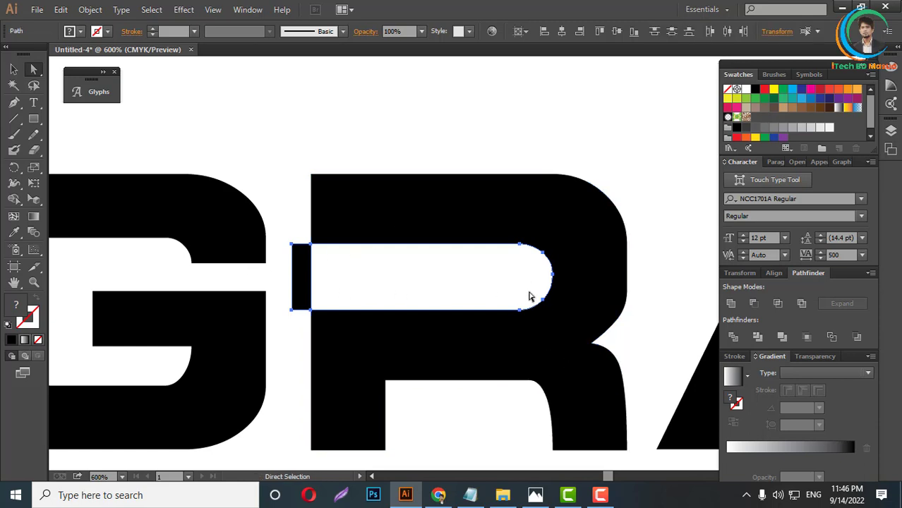
pyautogui.press('Delete')
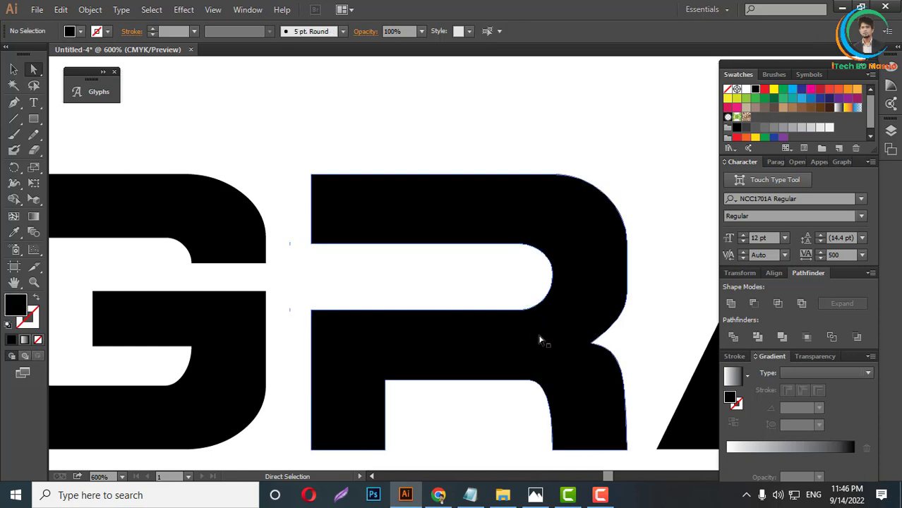
# Draw a rectangle covering the upper-right curved end of the G
pyautogui.scroll(-2, 540, 335)
pyautogui.scroll(-1, 508, 359)
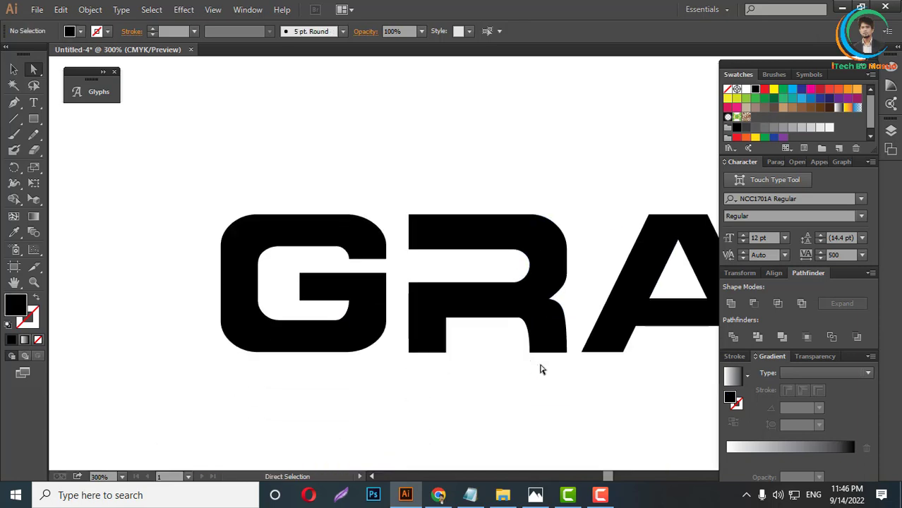
pyautogui.scroll(2, 353, 262)
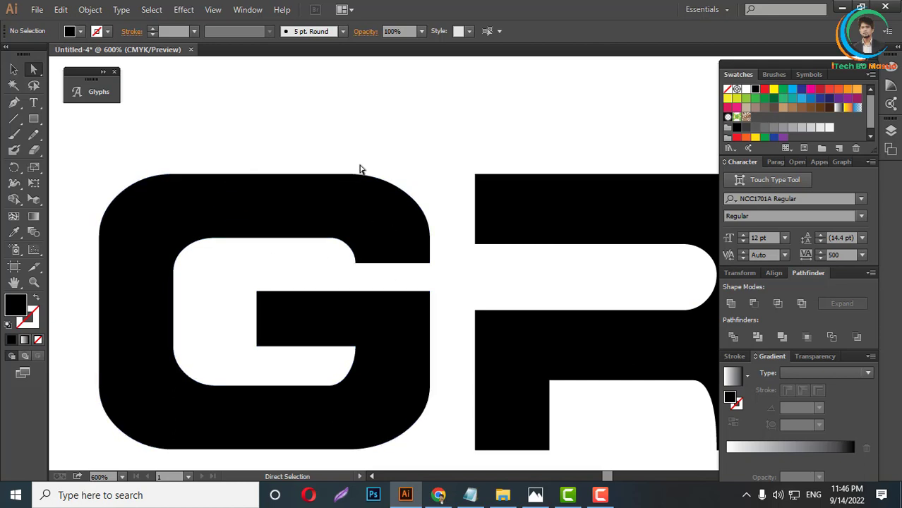
pyautogui.scroll(-3, 308, 220)
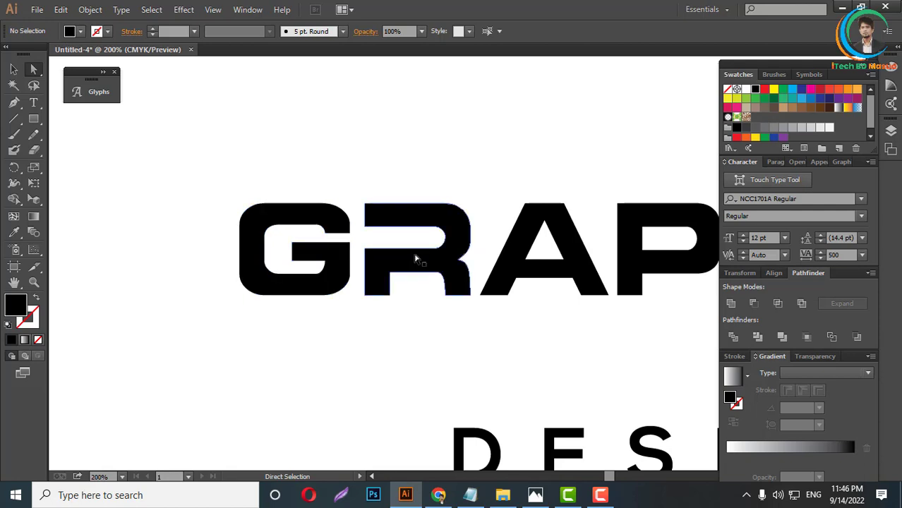
pyautogui.scroll(2, 357, 242)
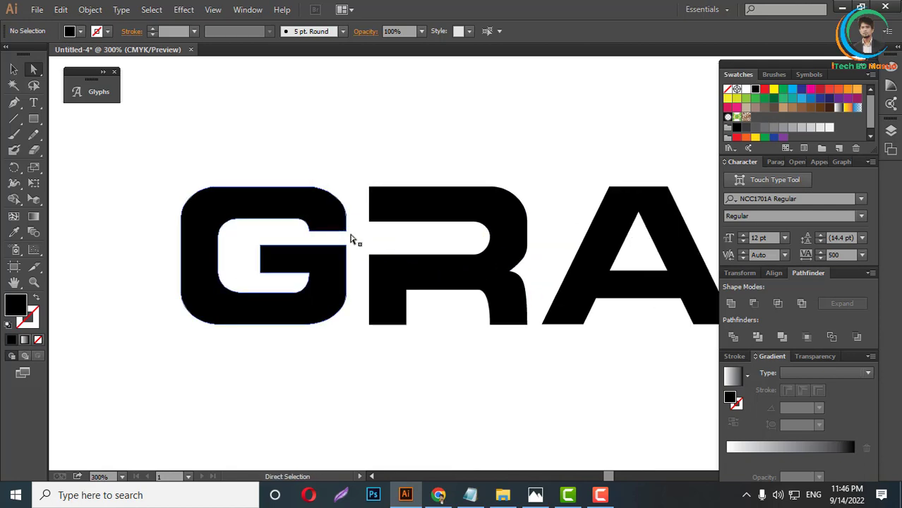
pyautogui.scroll(2, 300, 217)
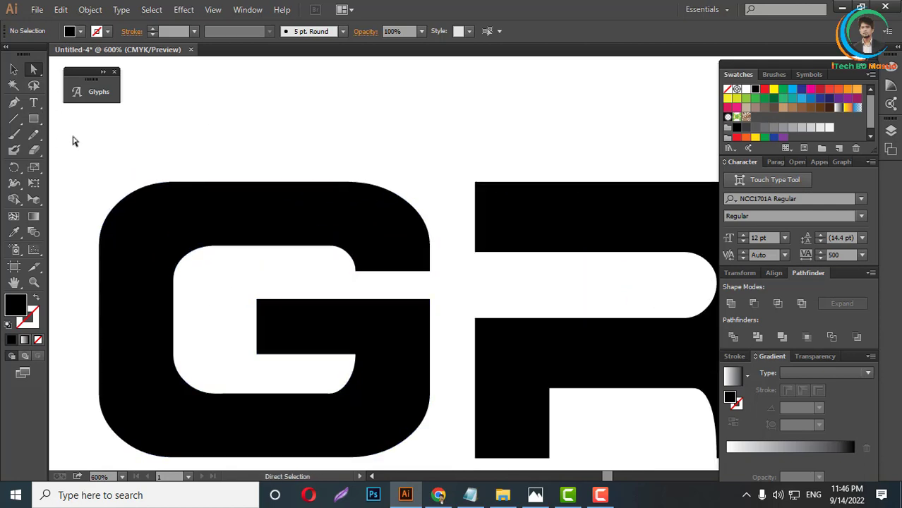
pyautogui.click(34, 119)
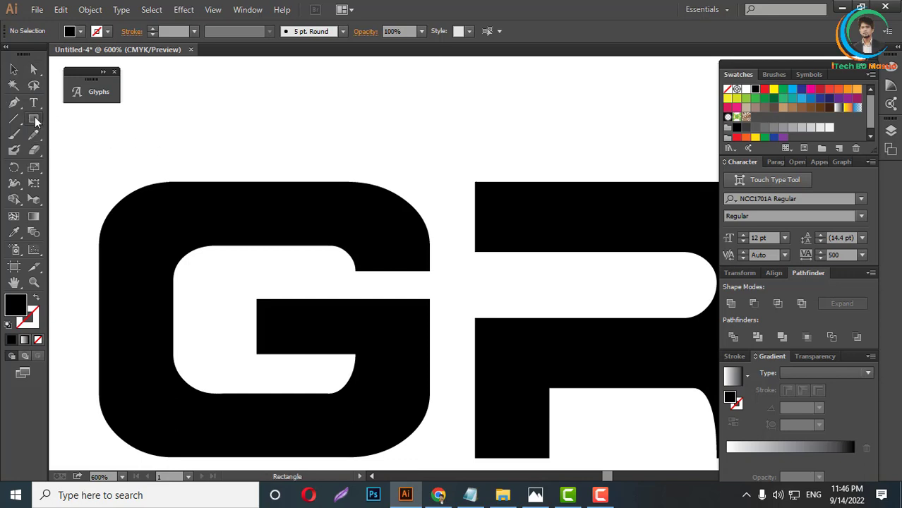
pyautogui.moveTo(297, 170); pyautogui.dragTo(445, 279)
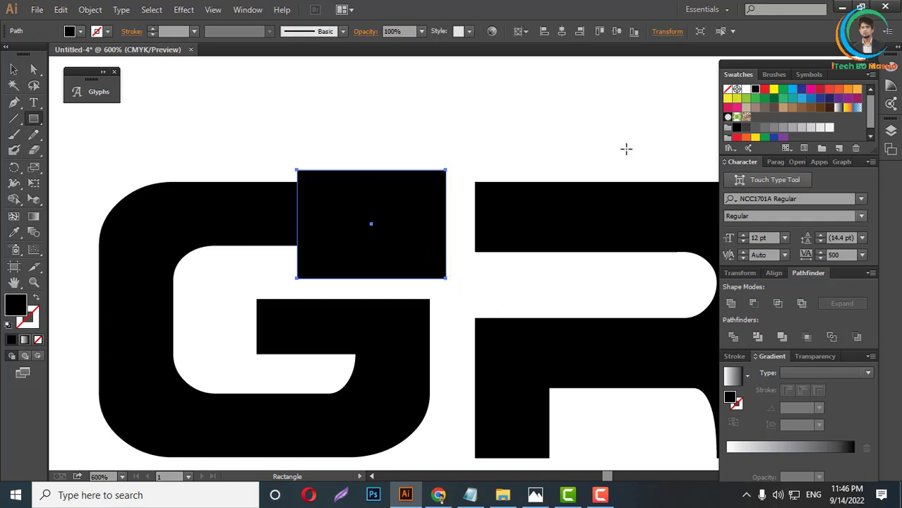
# Subtract the rectangle from the G with Minus Front to cut its upper arm short
pyautogui.click(33, 69)
pyautogui.keyDown('shift'); pyautogui.click(374, 340); pyautogui.keyUp('shift')
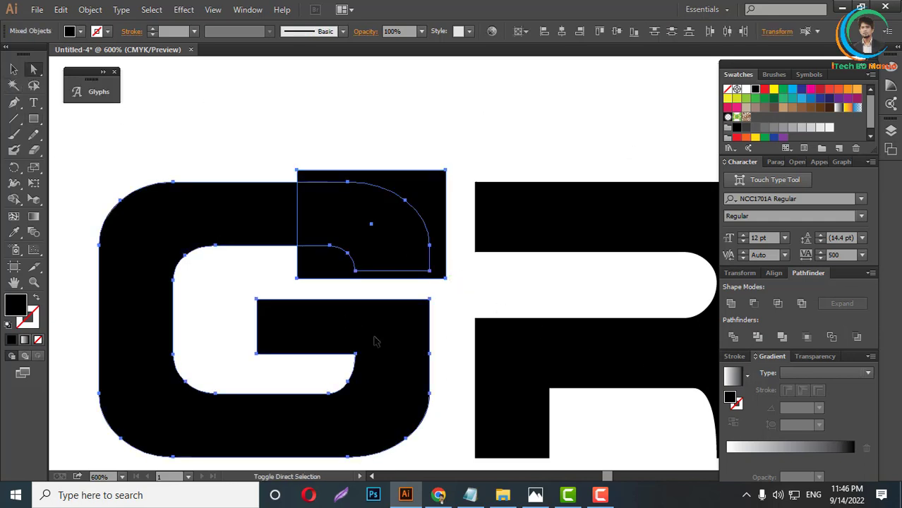
pyautogui.click(753, 305)
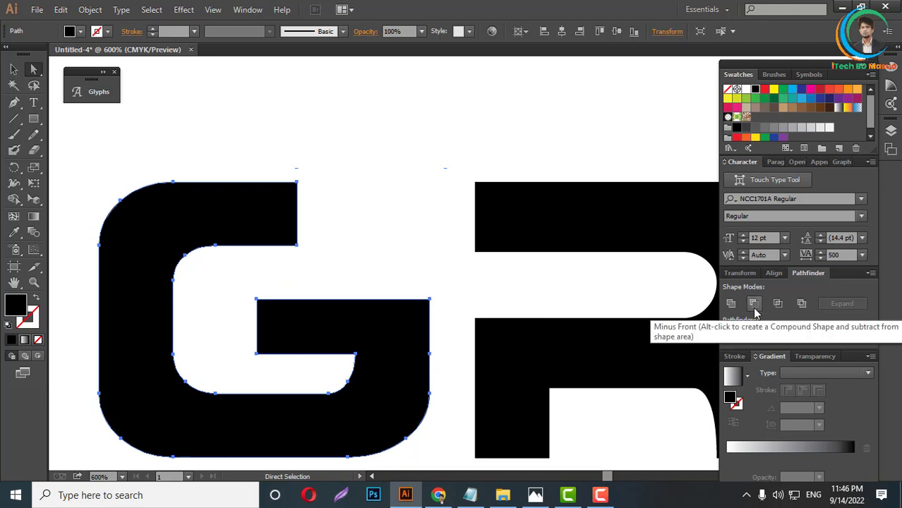
pyautogui.scroll(-3, 362, 221)
pyautogui.click(345, 247)
# Move the G right so that only a narrow gap separates it from the R
pyautogui.scroll(-1, 346, 247)
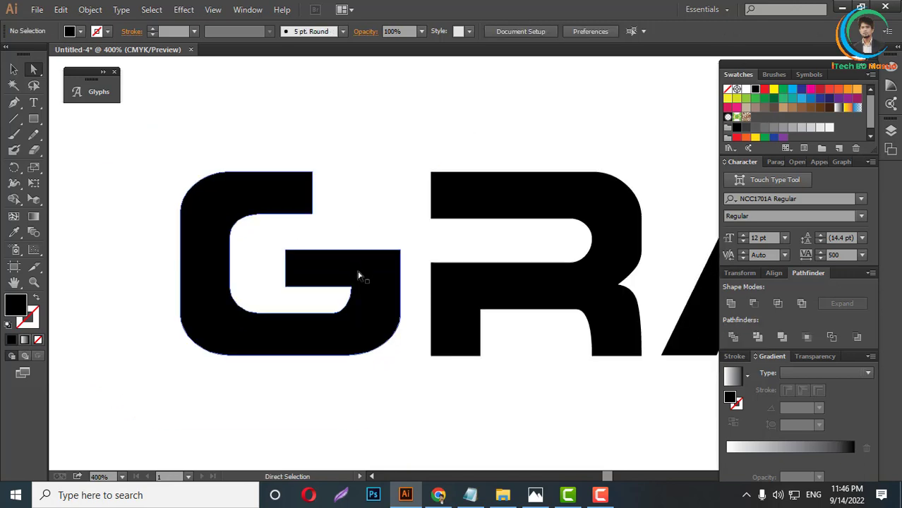
pyautogui.click(358, 275)
pyautogui.moveTo(361, 273); pyautogui.dragTo(386, 275)
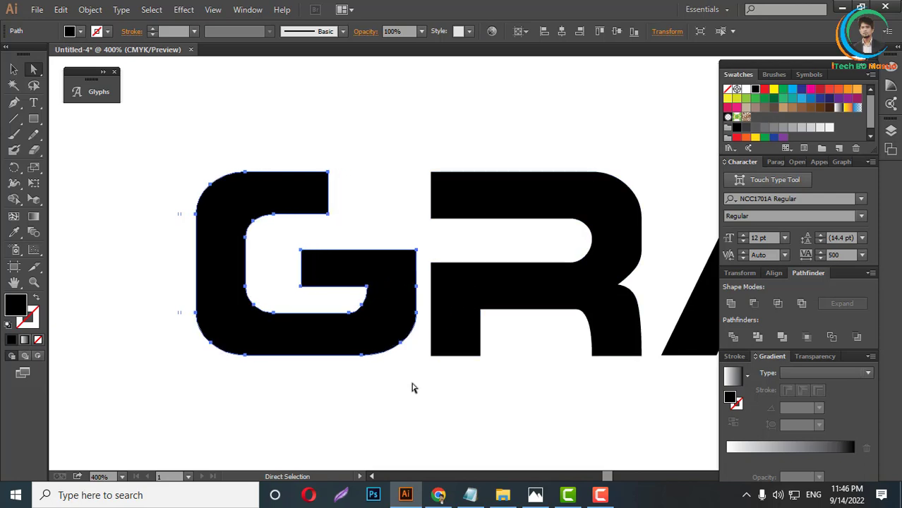
pyautogui.press('Right')
pyautogui.press('Right')
pyautogui.click(416, 389)
pyautogui.scroll(2, 422, 387)
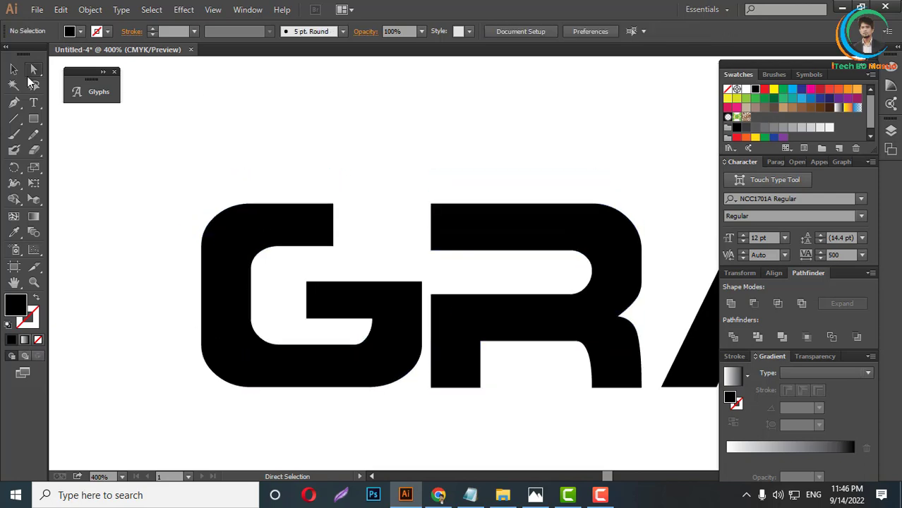
pyautogui.scroll(2, 401, 245)
pyautogui.moveTo(456, 218); pyautogui.dragTo(292, 221)
pyautogui.hotkey('ctrl', 'z')
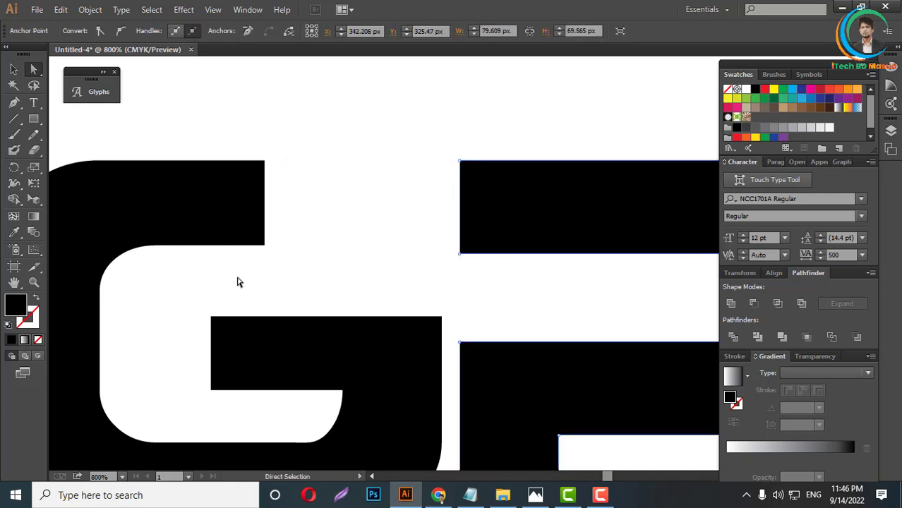
pyautogui.click(238, 281)
pyautogui.scroll(-2, 270, 243)
pyautogui.moveTo(249, 240); pyautogui.dragTo(526, 251)
pyautogui.hotkey('ctrl', 'z')
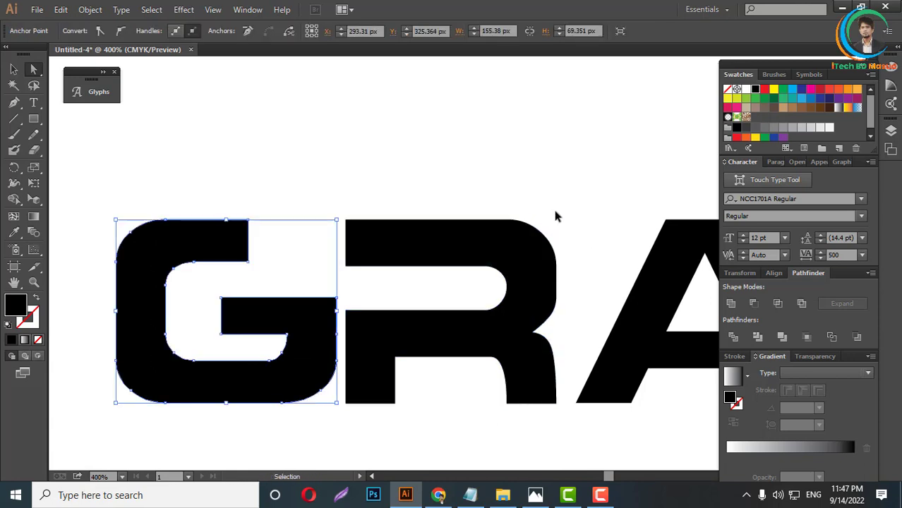
# Extend the open left end of the R's upper bar leftward until it overlaps the top arm of the G
pyautogui.click(346, 267)
pyautogui.moveTo(346, 241); pyautogui.dragTo(170, 241)
pyautogui.click(338, 197)
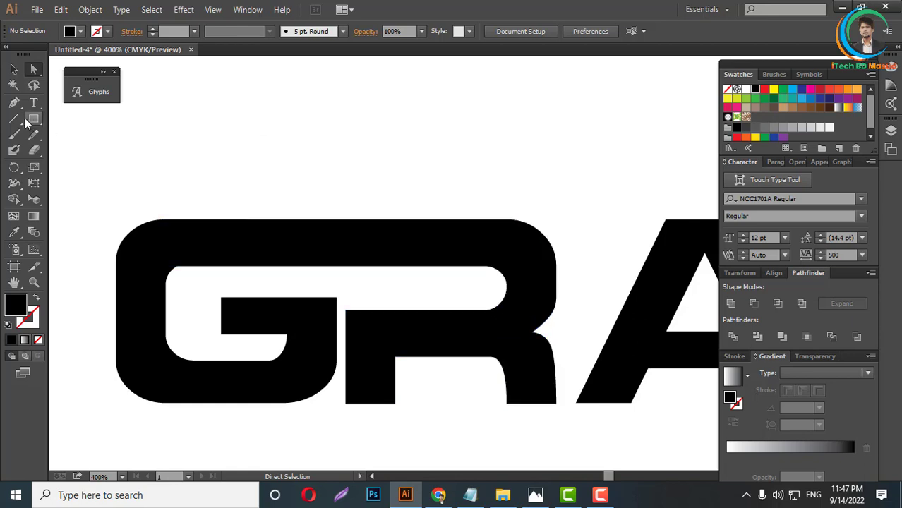
# Draw a thin horizontal rectangle across the R's right curve and subtract it with Minus Front to cut a narrow gap
pyautogui.moveTo(33, 118); pyautogui.dragTo(72, 122)
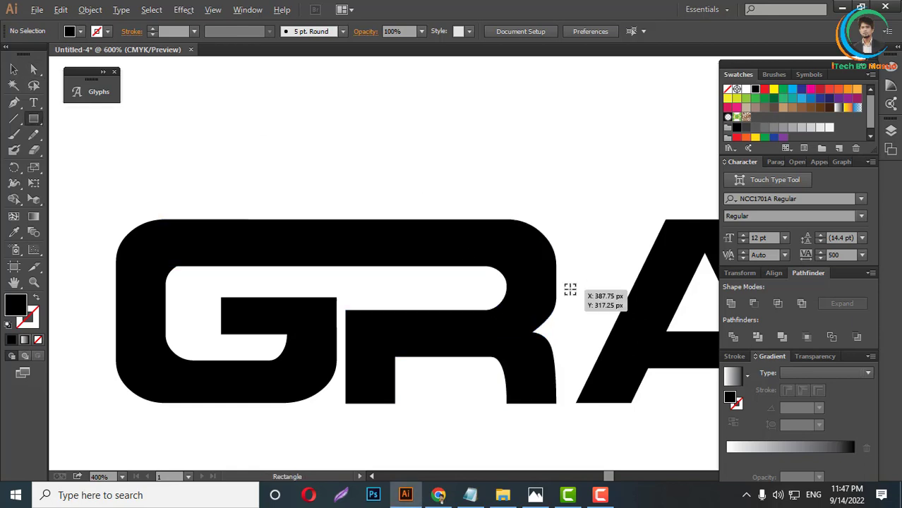
pyautogui.scroll(1, 569, 290)
pyautogui.moveTo(453, 271); pyautogui.dragTo(553, 281)
pyautogui.click(31, 67)
pyautogui.keyDown('shift'); pyautogui.click(531, 307); pyautogui.keyUp('shift')
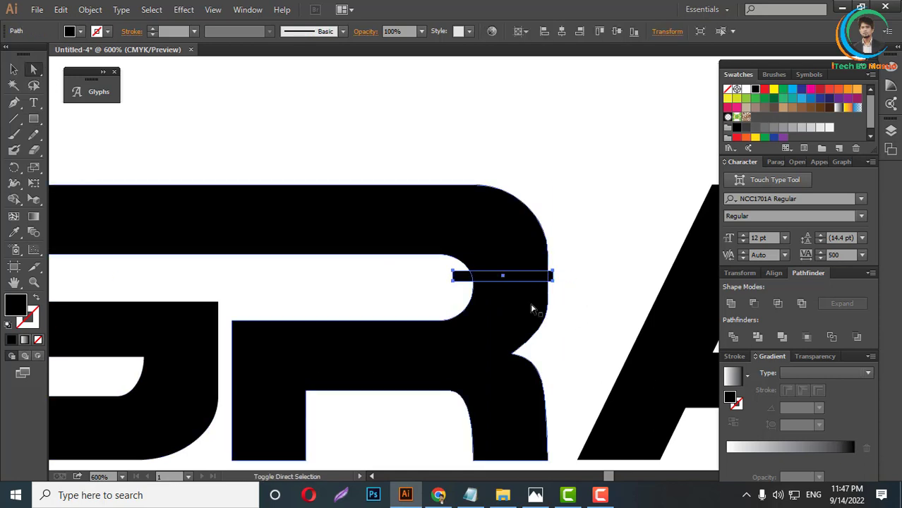
pyautogui.click(755, 305)
pyautogui.click(620, 229)
# Draw a line sloping down to the right across the upper part of the I and place a parallel copy just below it
pyautogui.scroll(-2, 620, 229)
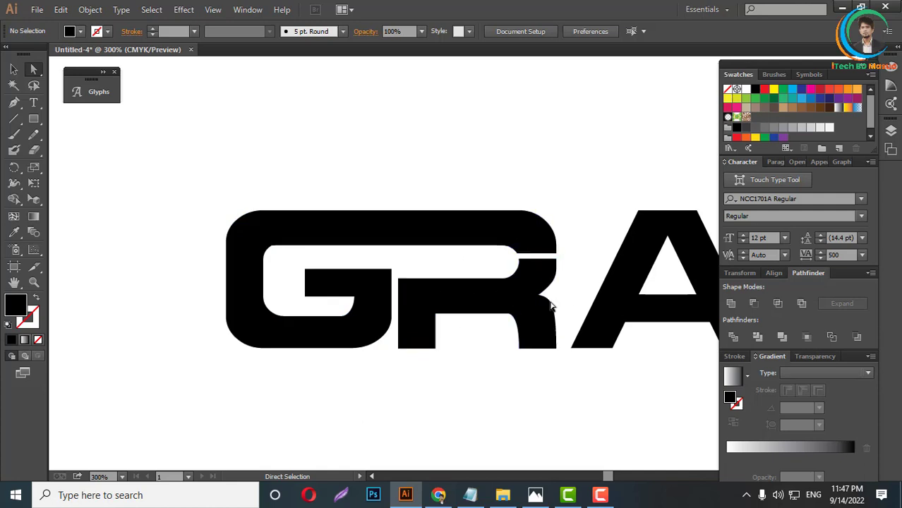
pyautogui.scroll(-4, 316, 327)
pyautogui.scroll(5, 398, 342)
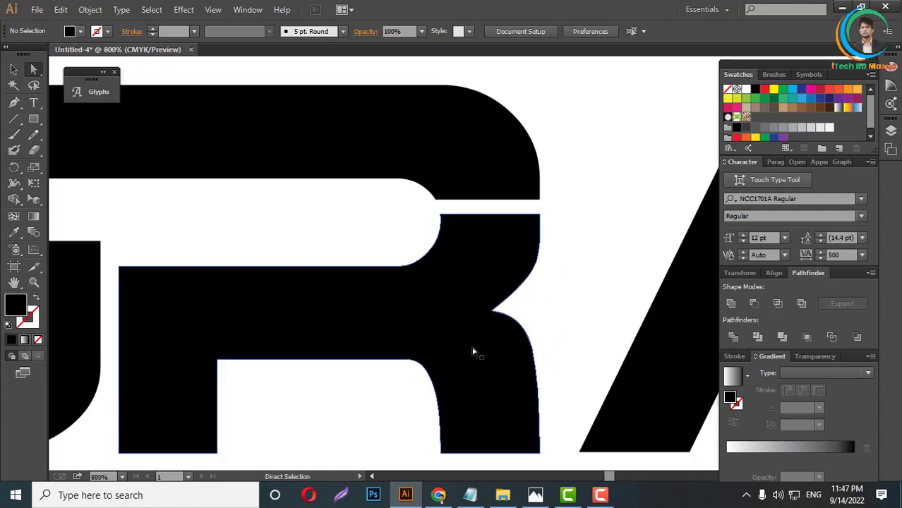
pyautogui.scroll(-3, 475, 352)
pyautogui.scroll(-2, 316, 328)
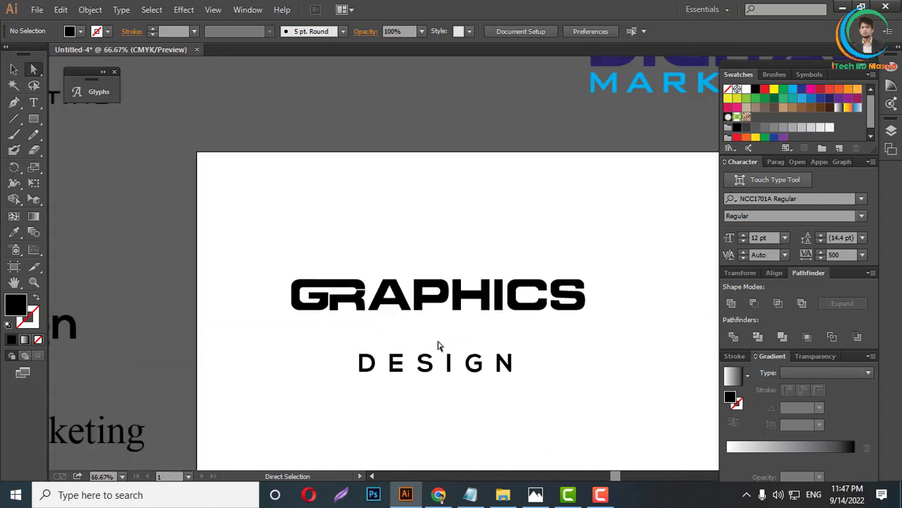
pyautogui.scroll(2, 534, 326)
pyautogui.scroll(4, 459, 275)
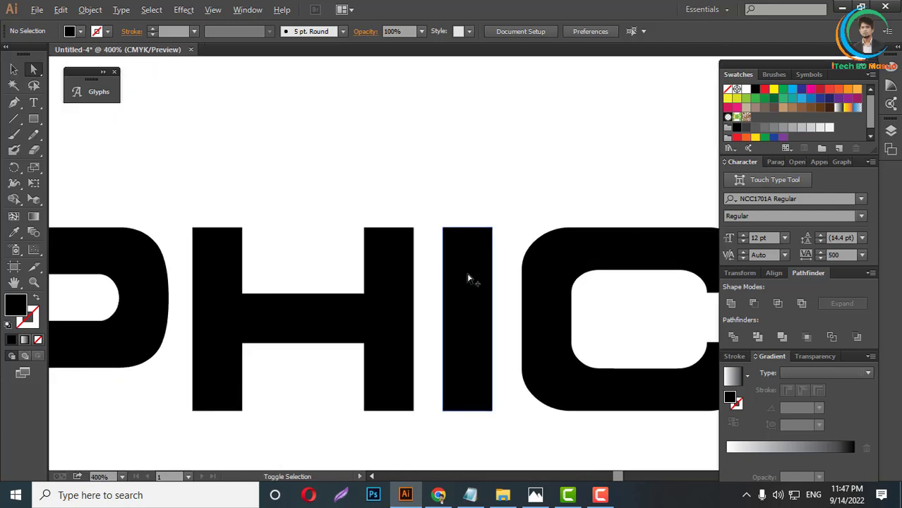
pyautogui.click(13, 118)
pyautogui.moveTo(526, 302); pyautogui.dragTo(521, 301)
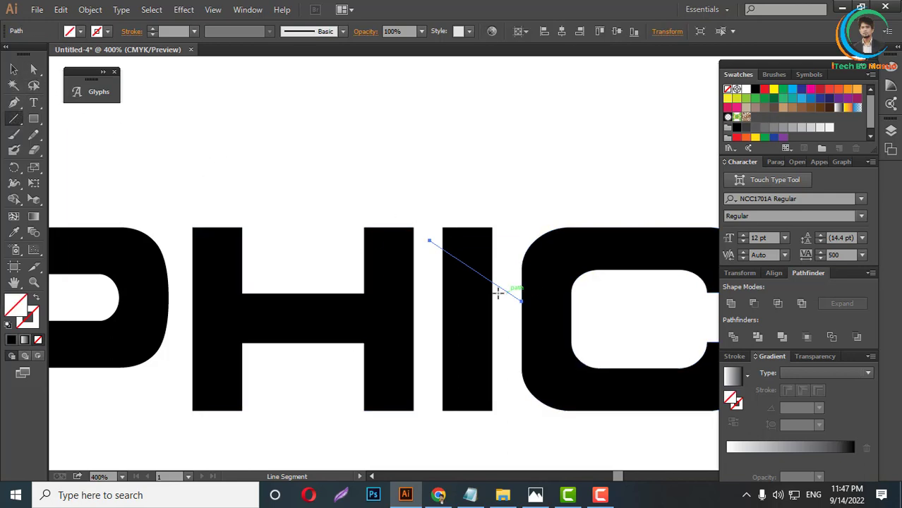
pyautogui.keyDown('alt'); pyautogui.scroll(2, 492, 298); pyautogui.keyUp('alt')
pyautogui.click(13, 70)
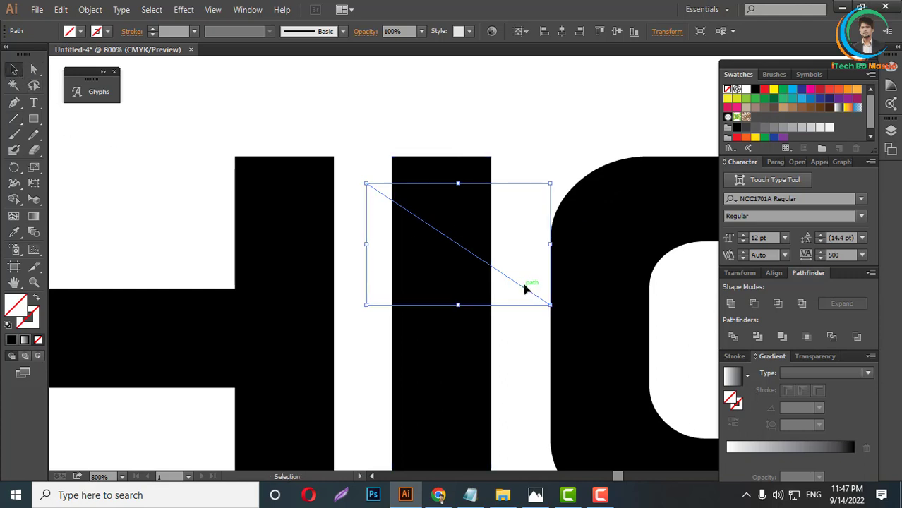
pyautogui.moveTo(524, 287); pyautogui.dragTo(523, 314)
# Divide the I along the two diagonal lines with Pathfinder and delete the strip between them
pyautogui.hotkey('ctrl', 'a')
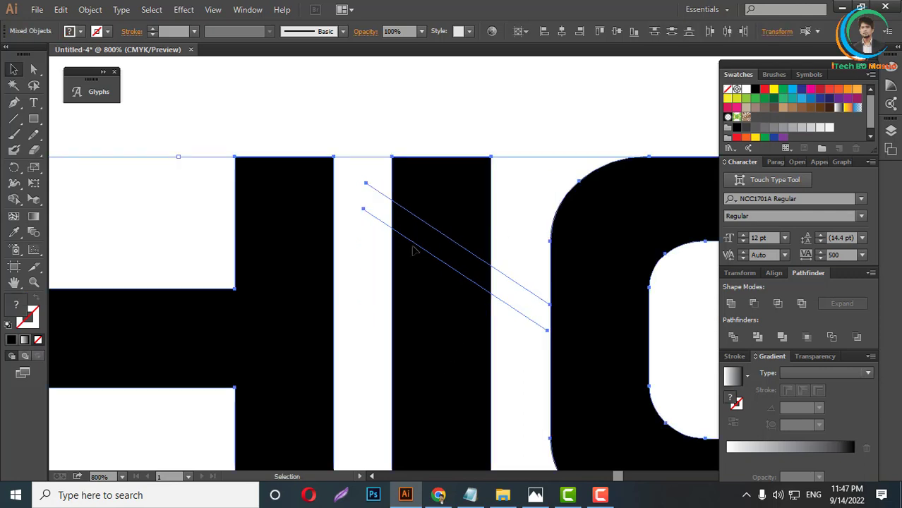
pyautogui.click(33, 69)
pyautogui.click(438, 134)
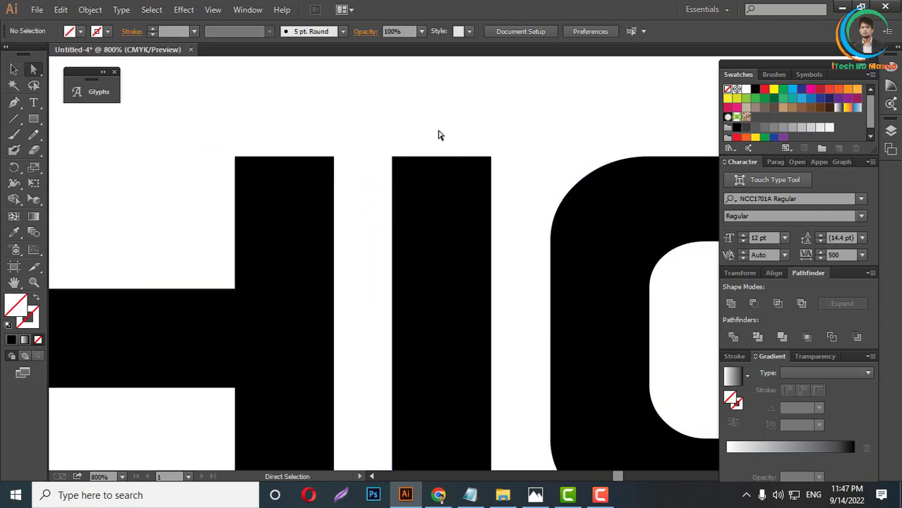
pyautogui.moveTo(403, 118); pyautogui.dragTo(458, 374)
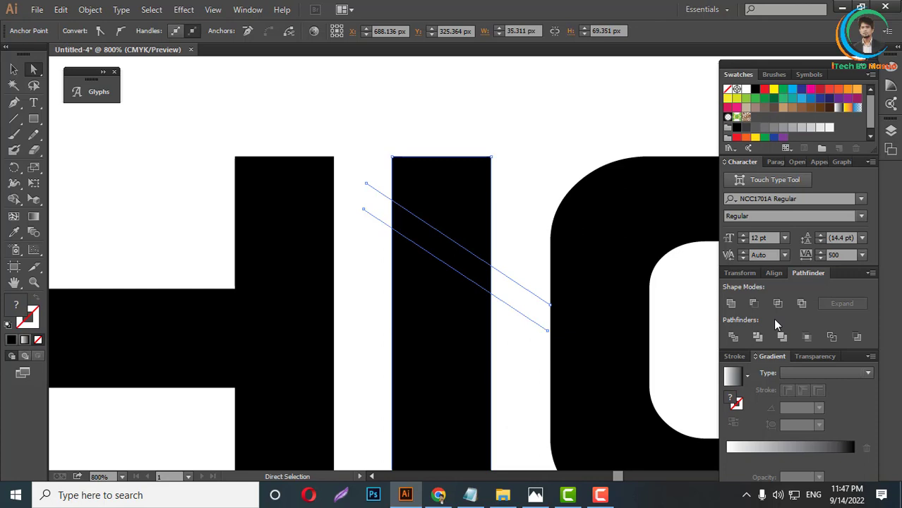
pyautogui.click(732, 334)
pyautogui.click(521, 262)
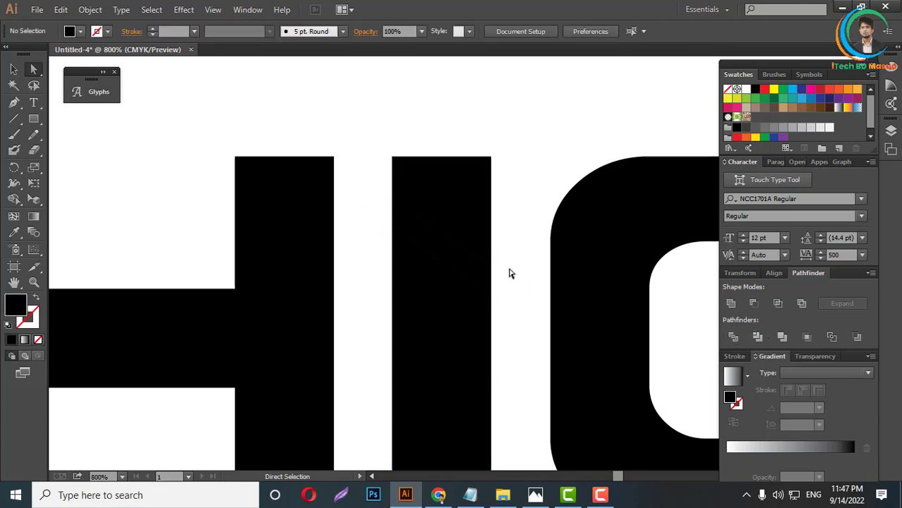
pyautogui.click(469, 271)
pyautogui.press('Delete')
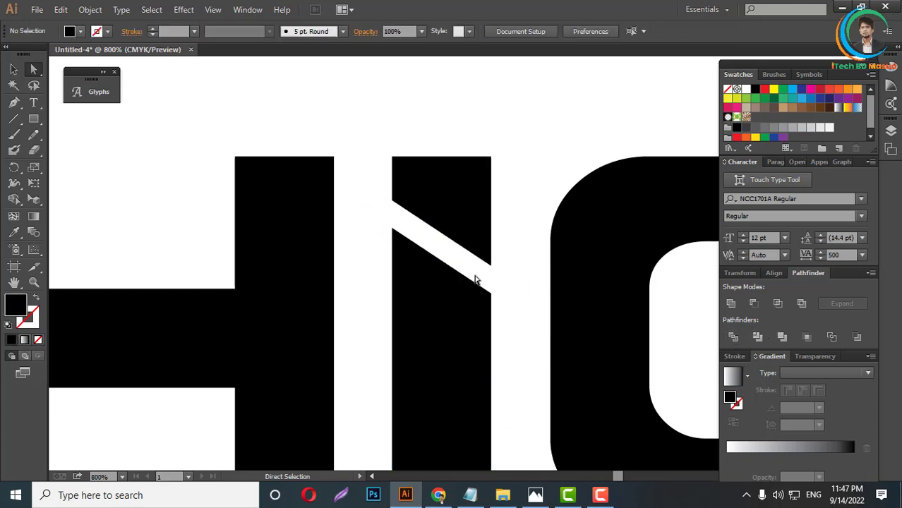
# Draw a closed Pen triangle inside the A from its inner apex to the inner bottom corners of both legs
pyautogui.scroll(-7, 475, 276)
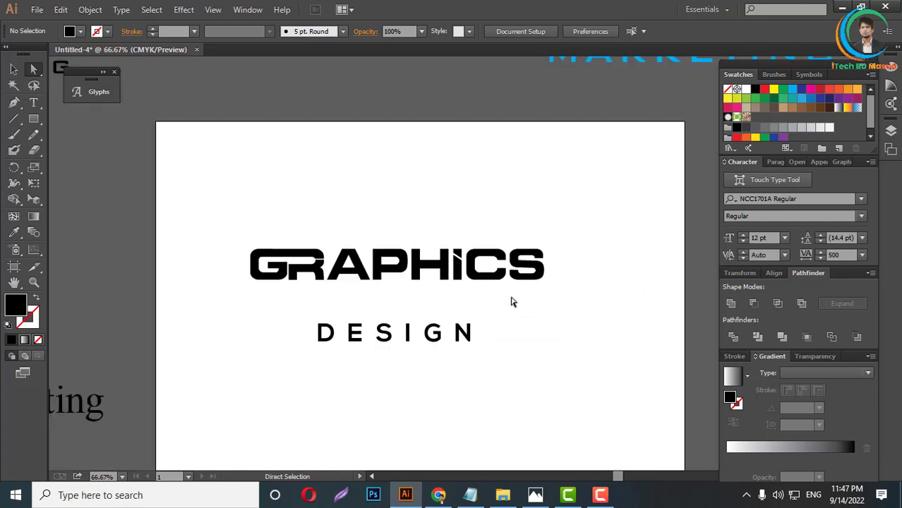
pyautogui.scroll(4, 358, 278)
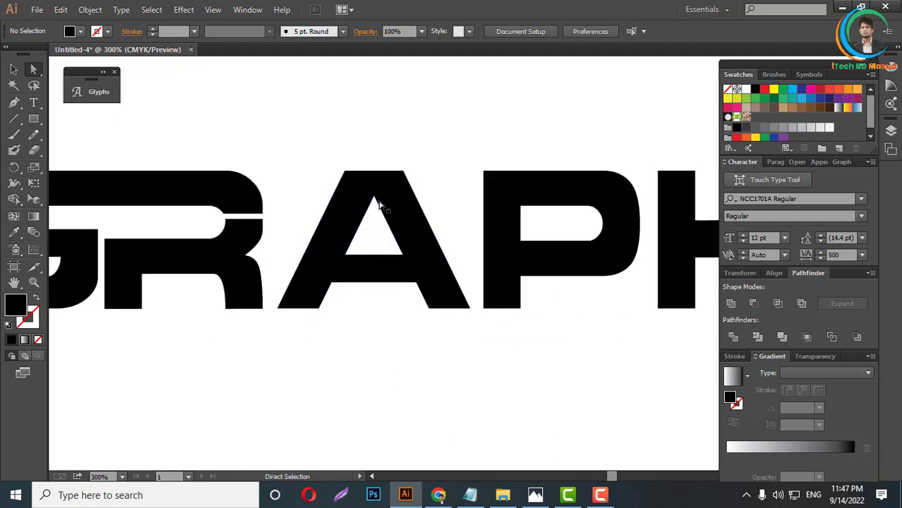
pyautogui.click(14, 102)
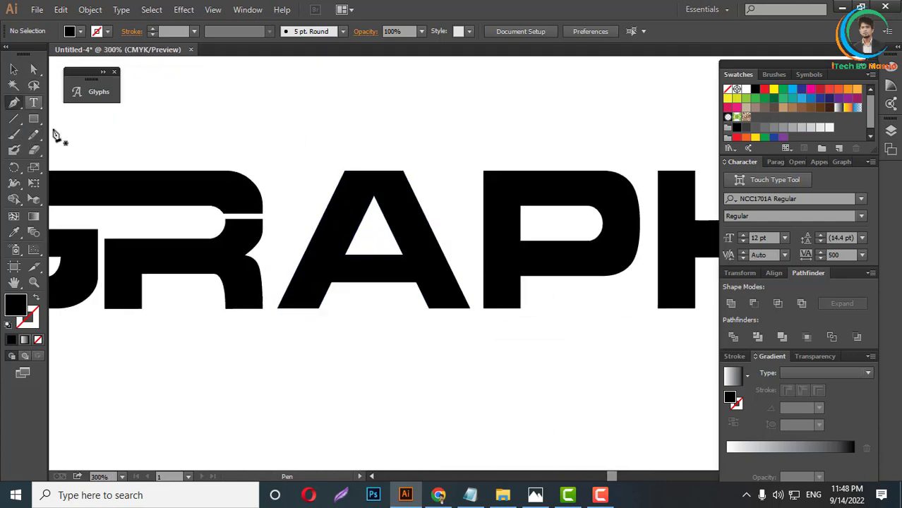
pyautogui.scroll(2, 275, 280)
pyautogui.scroll(1, 276, 281)
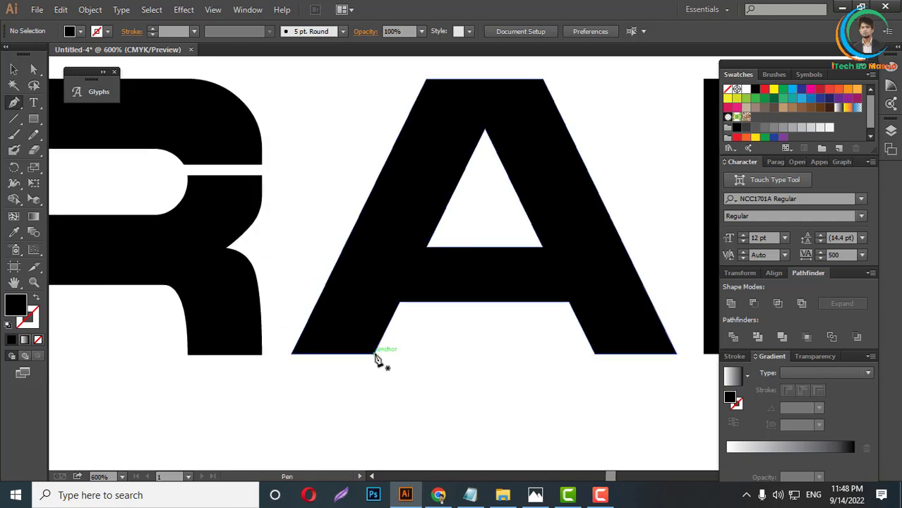
pyautogui.click(376, 354)
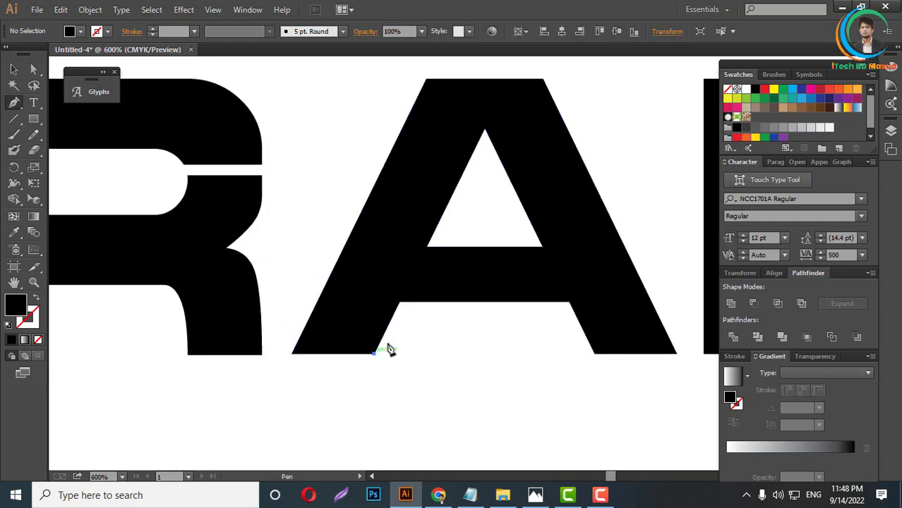
pyautogui.click(485, 130)
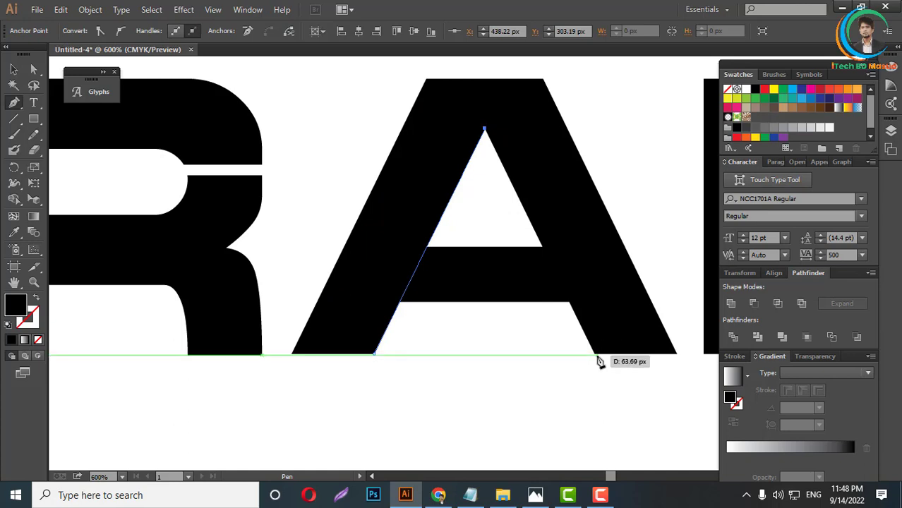
pyautogui.click(595, 354)
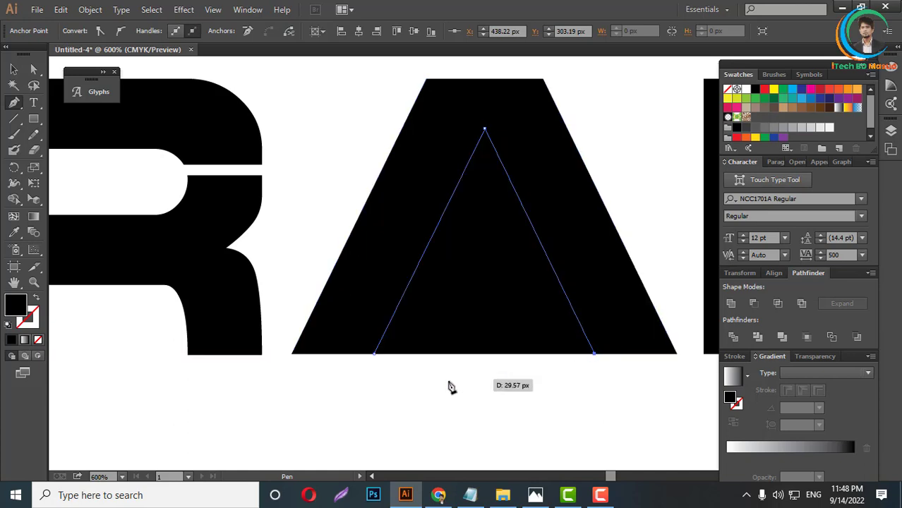
pyautogui.click(376, 355)
# Divide the A with the triangle using Pathfinder and unite the inner pieces into one triangle
pyautogui.press('a')
pyautogui.click(570, 301)
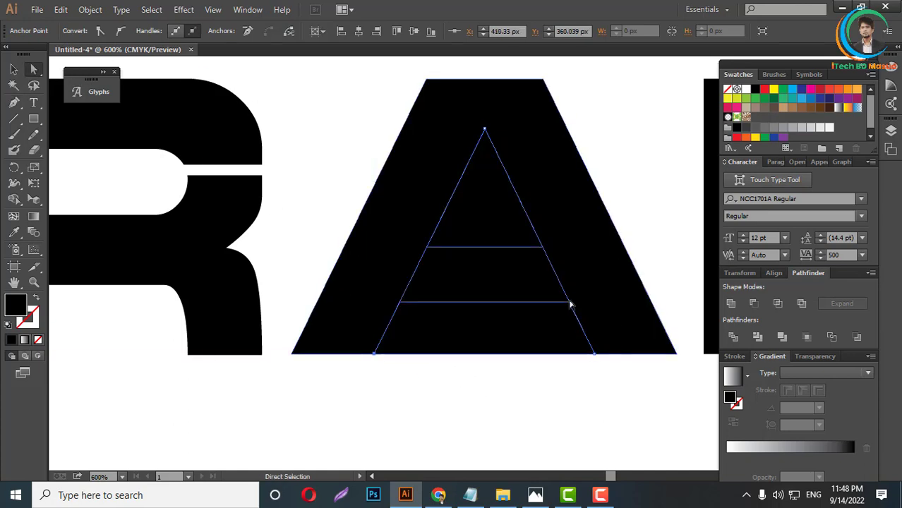
pyautogui.scroll(-1, 575, 286)
pyautogui.click(578, 277)
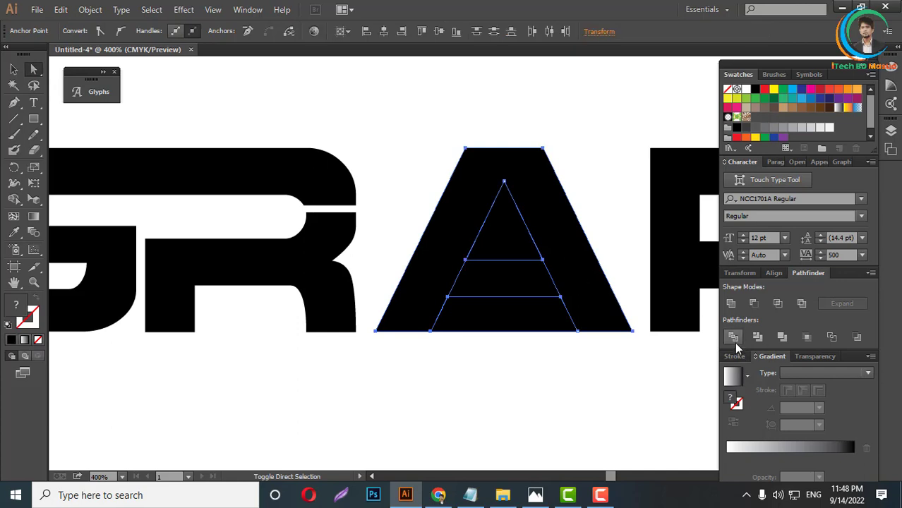
pyautogui.click(733, 337)
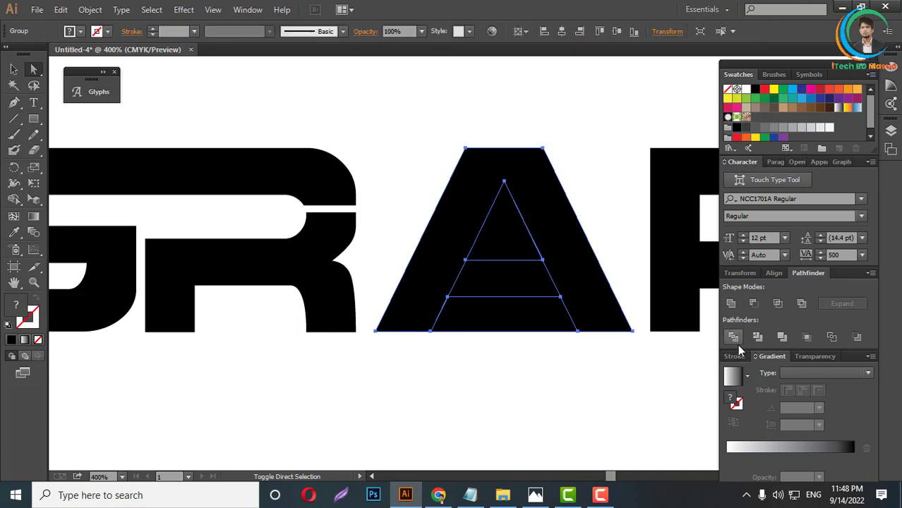
pyautogui.click(576, 275)
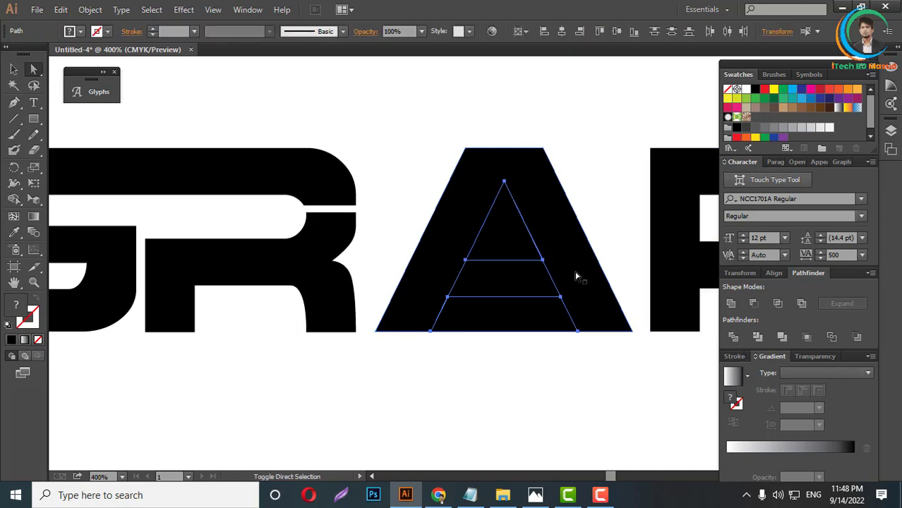
pyautogui.click(730, 304)
# Scale the A's inner triangle down to about 22 px wide and high, centred at the base between the legs
pyautogui.click(13, 69)
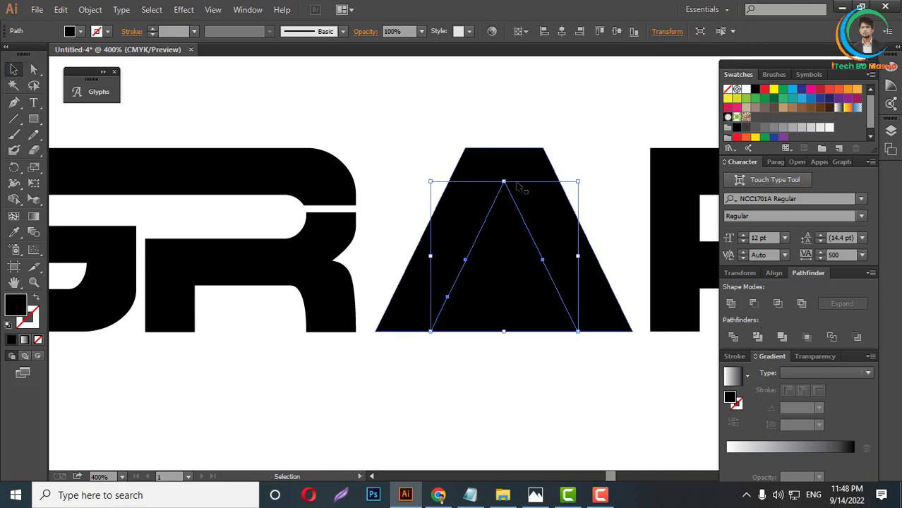
pyautogui.moveTo(504, 182); pyautogui.dragTo(506, 272)
pyautogui.click(459, 298)
# Fill the small triangle in the A and the cut-off top piece of the I with the light orange swatch
pyautogui.hotkey('ctrl', '1')
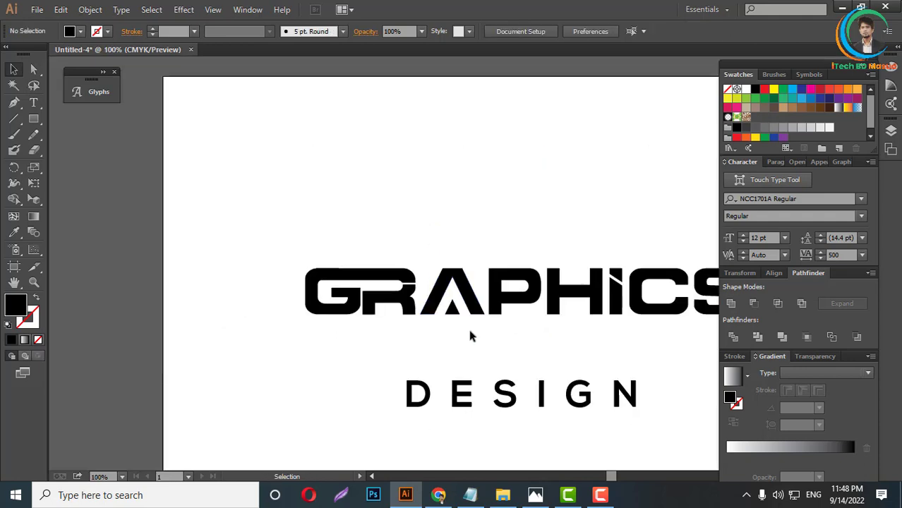
pyautogui.scroll(-3, 467, 325)
pyautogui.scroll(3, 573, 335)
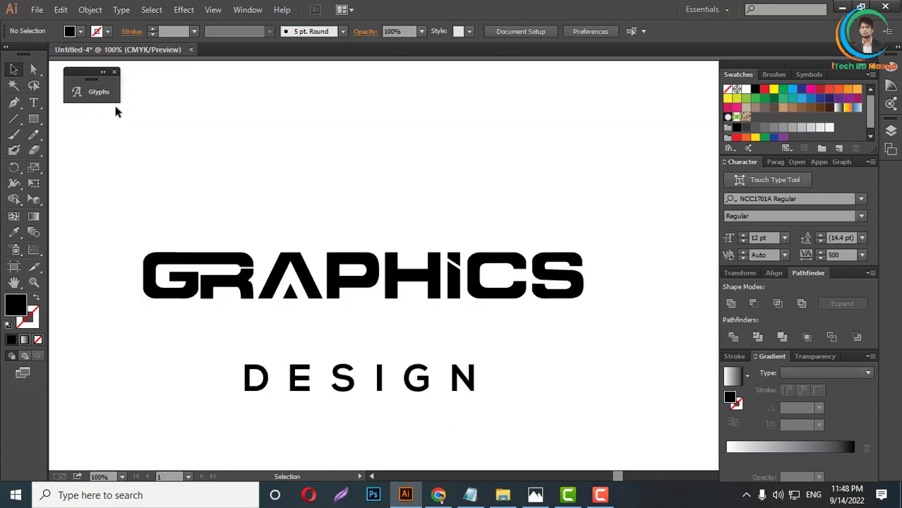
pyautogui.click(35, 69)
pyautogui.click(294, 300)
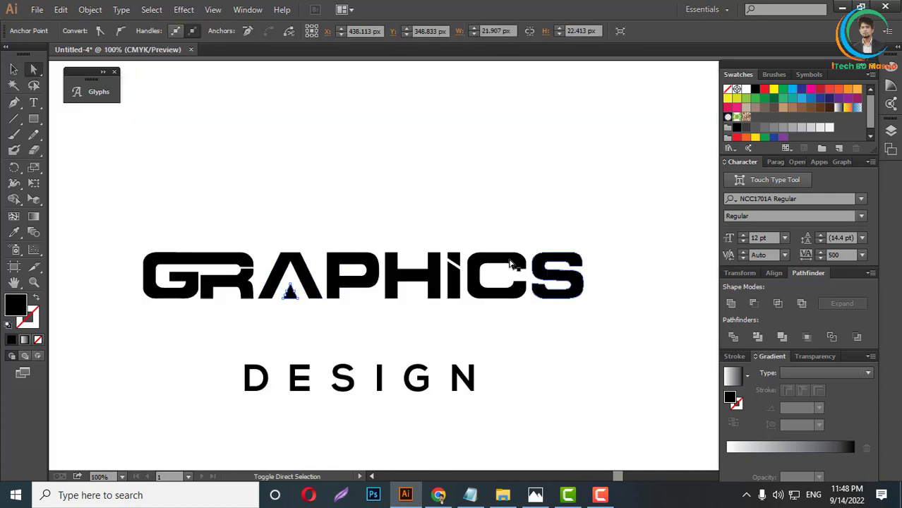
pyautogui.keyDown('shift'); pyautogui.click(456, 260); pyautogui.keyUp('shift')
pyautogui.click(855, 96)
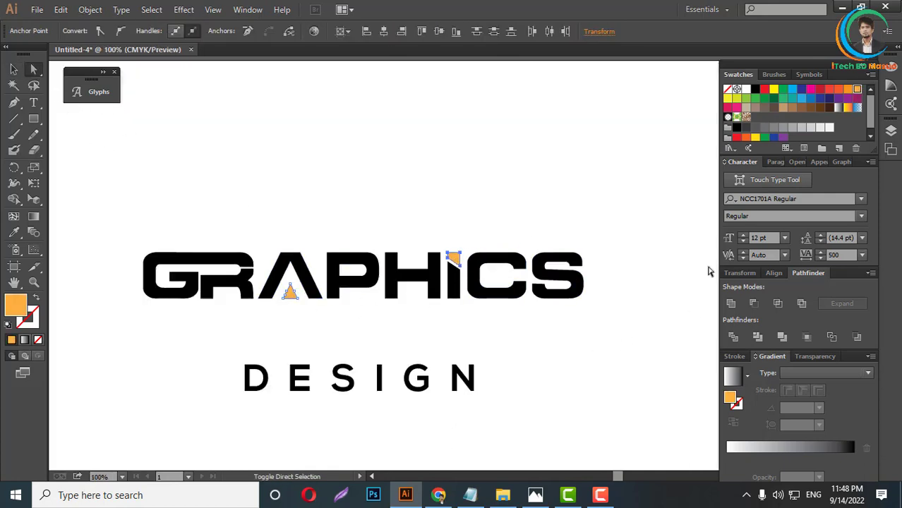
pyautogui.click(710, 264)
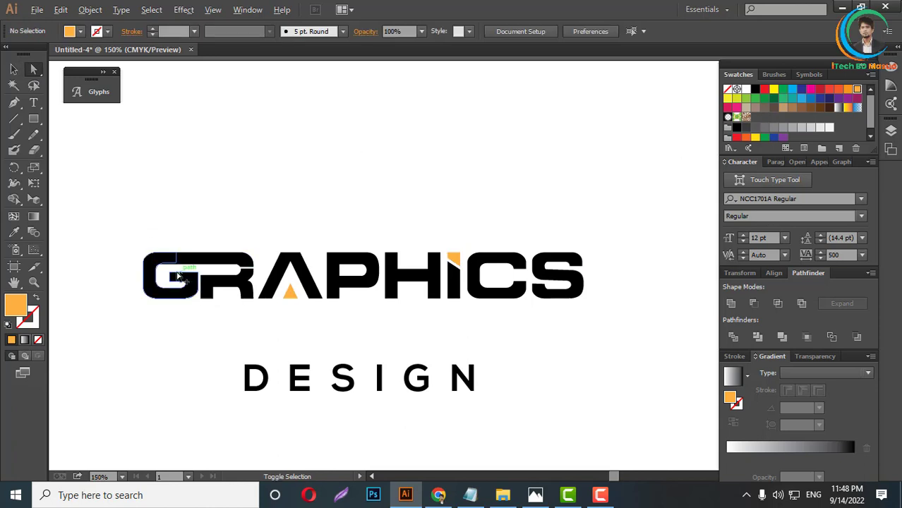
# Unite the G with the extended upper bar of the R into a single shape
pyautogui.scroll(2, 178, 261)
pyautogui.moveTo(124, 198); pyautogui.dragTo(172, 275)
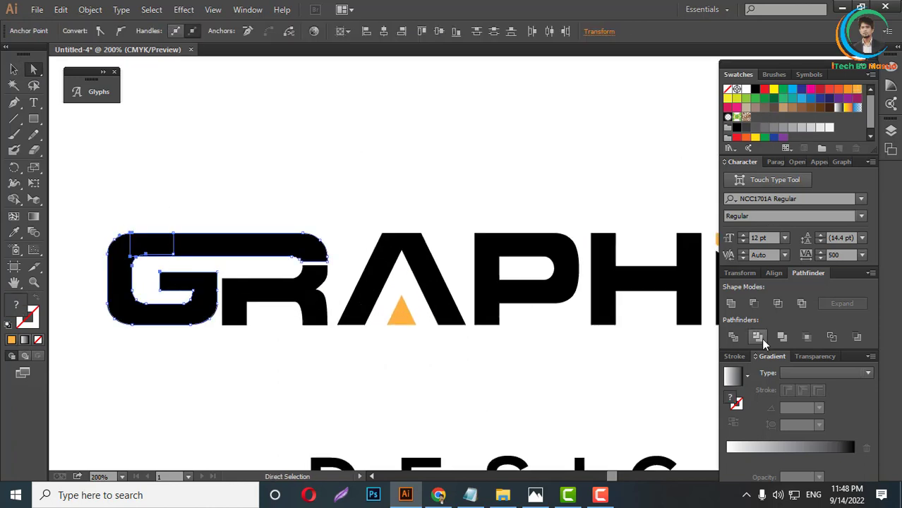
pyautogui.click(731, 304)
pyautogui.click(230, 401)
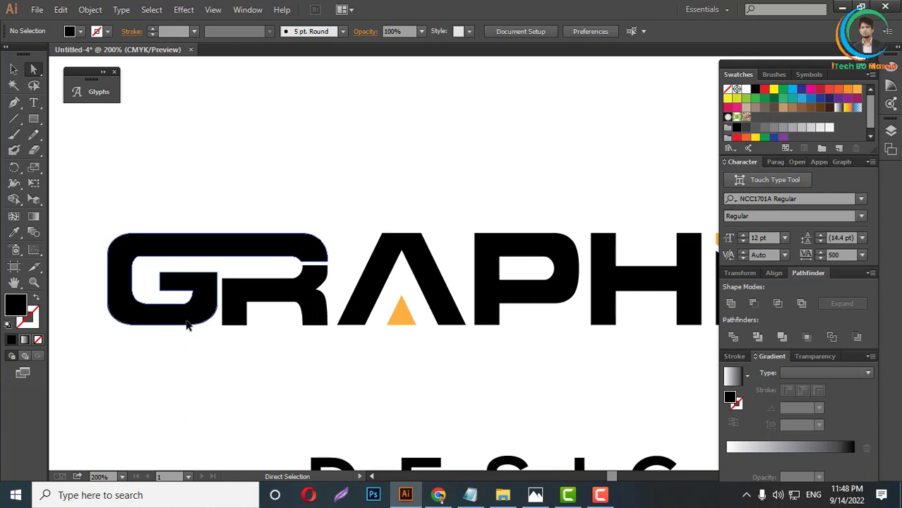
# Fill the united G shape with its extended upper bar using the light orange swatch
pyautogui.click(187, 322)
pyautogui.click(856, 90)
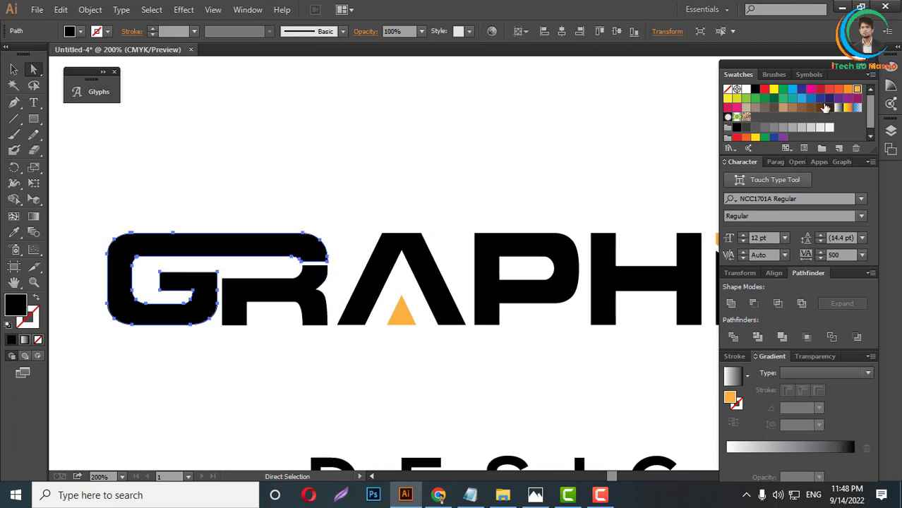
pyautogui.click(433, 171)
pyautogui.scroll(-3, 304, 272)
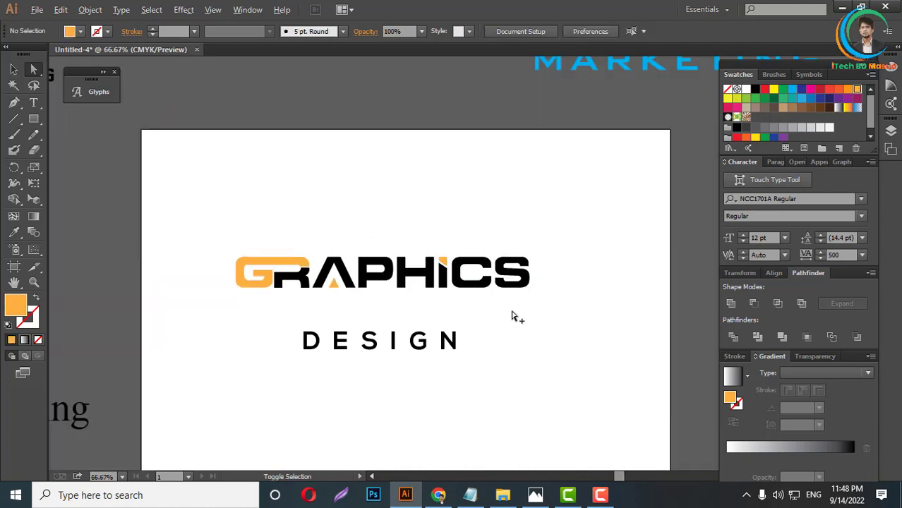
pyautogui.scroll(2, 513, 314)
pyautogui.scroll(-2, 348, 279)
pyautogui.scroll(4, 347, 279)
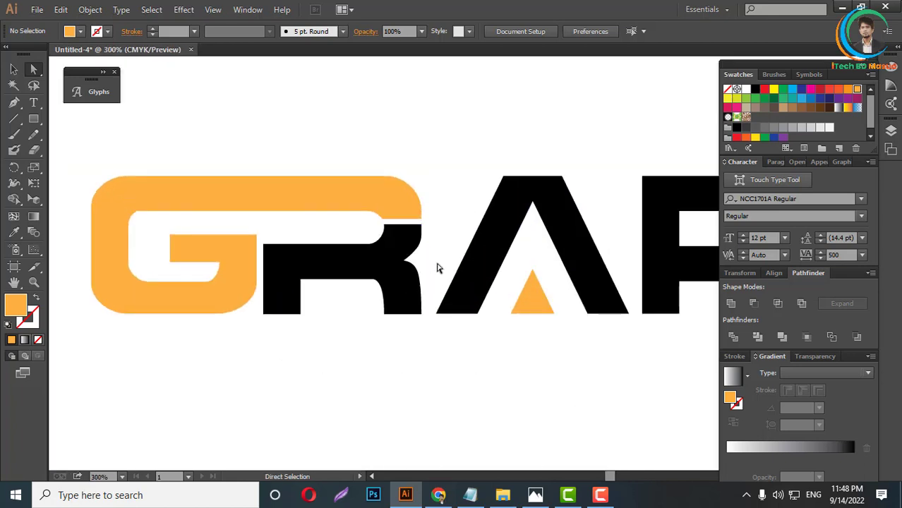
pyautogui.click(250, 283)
pyautogui.keyDown('shift'); pyautogui.click(298, 269); pyautogui.keyUp('shift')
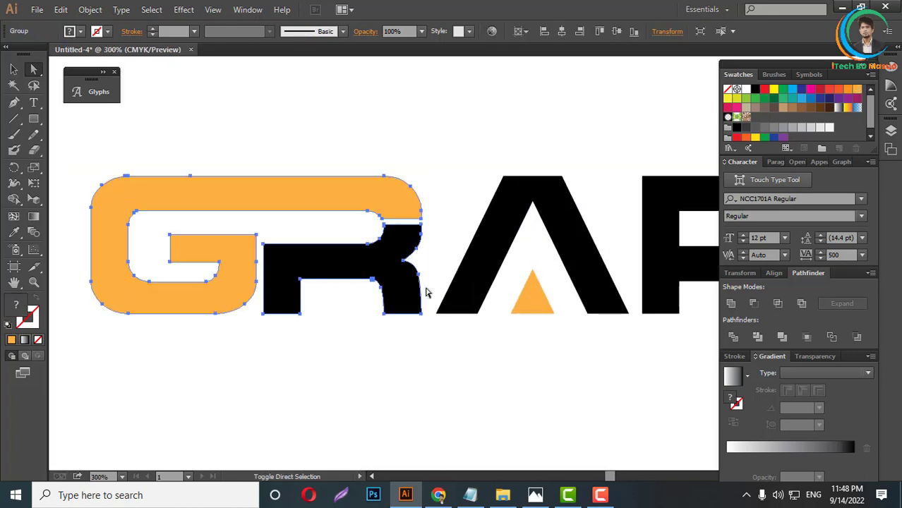
pyautogui.click(437, 367)
pyautogui.scroll(-2, 329, 251)
pyautogui.scroll(-2, 329, 252)
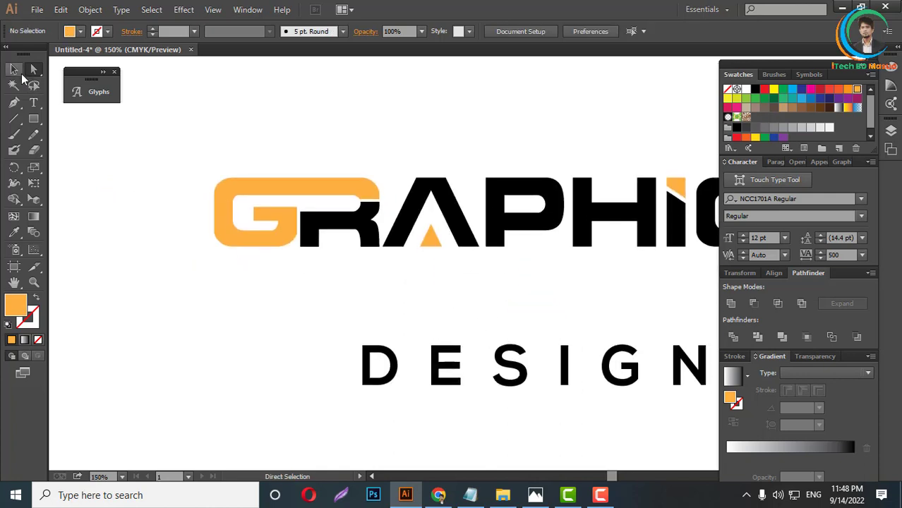
pyautogui.click(13, 69)
pyautogui.scroll(-2, 255, 131)
pyautogui.moveTo(196, 123); pyautogui.dragTo(594, 196)
pyautogui.click(537, 217)
# Select the remaining black letter parts of GRAPHICS with the Magic Wand and fill them with the dark navy swatch
pyautogui.click(14, 85)
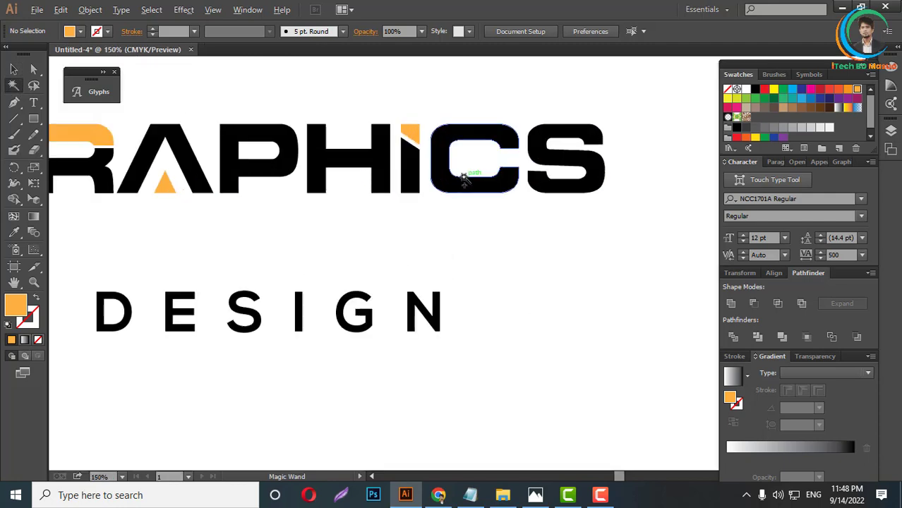
pyautogui.scroll(2, 469, 178)
pyautogui.click(607, 145)
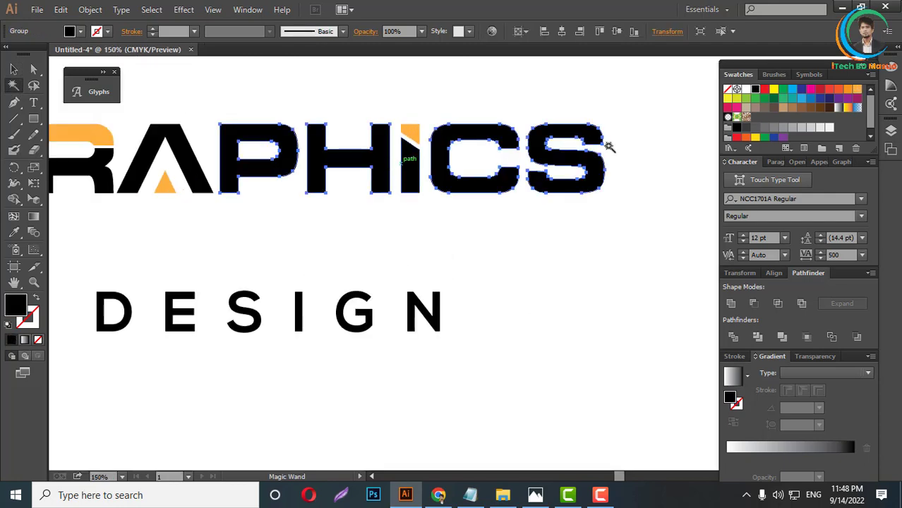
pyautogui.click(812, 113)
pyautogui.scroll(1, 623, 239)
pyautogui.click(409, 210)
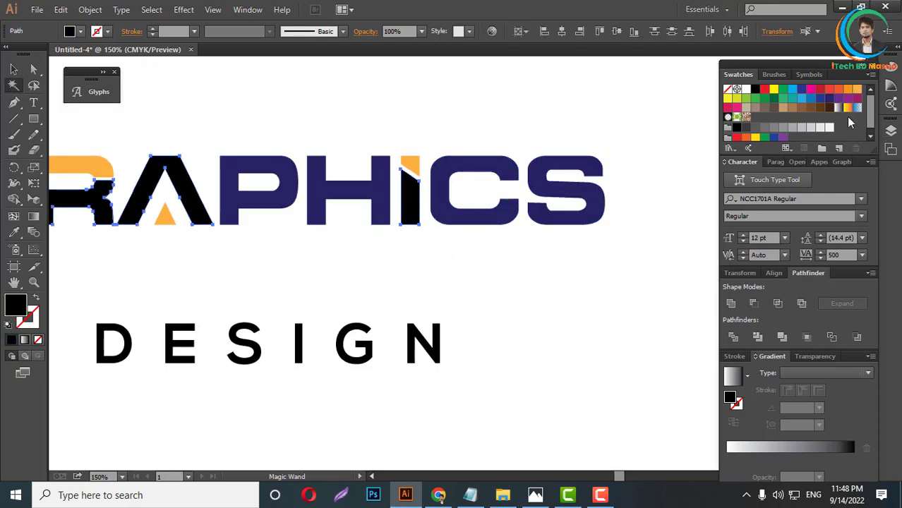
pyautogui.click(829, 99)
pyautogui.click(465, 215)
pyautogui.scroll(-1, 550, 249)
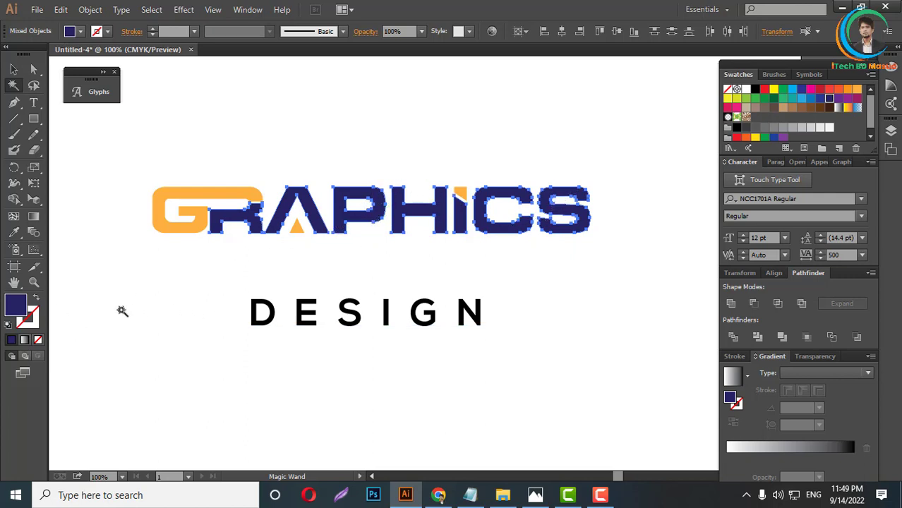
# Darken the fill of the navy letter parts to 0A0A47 in the Color Picker
pyautogui.doubleClick(18, 307)
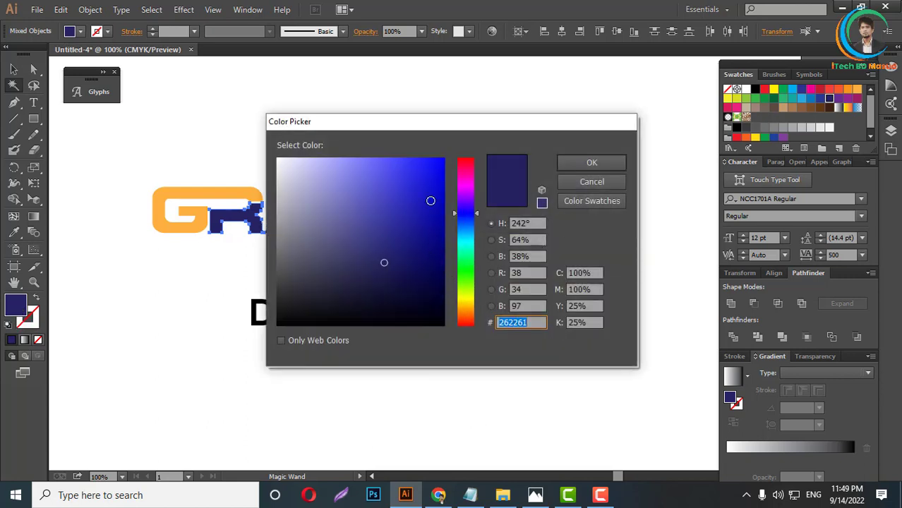
pyautogui.click(421, 278)
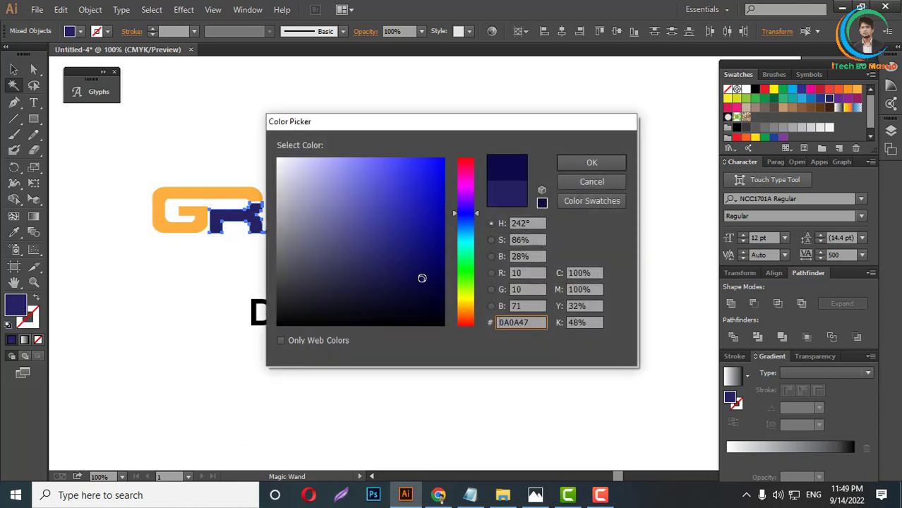
pyautogui.click(591, 163)
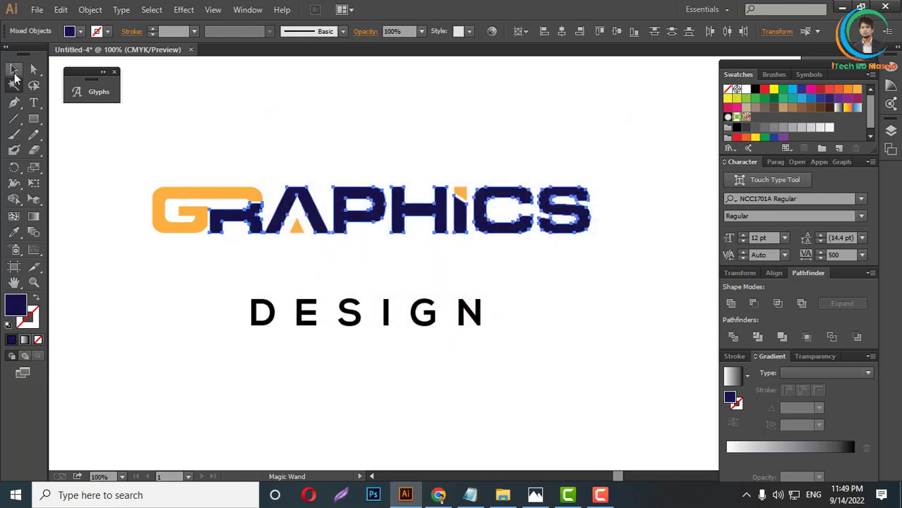
pyautogui.click(14, 68)
pyautogui.moveTo(127, 156)
pyautogui.mouseDown()
pyautogui.moveTo(146, 182)
pyautogui.moveTo(654, 253)
pyautogui.mouseUp()
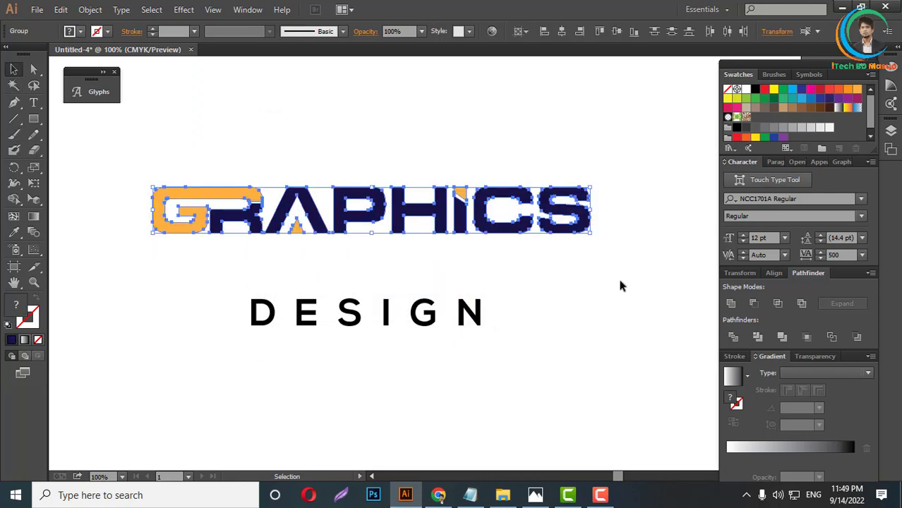
pyautogui.click(620, 285)
# Select all the light orange pieces of GRAPHICS with the Magic Wand and fill them with the deeper orange swatch
pyautogui.click(14, 85)
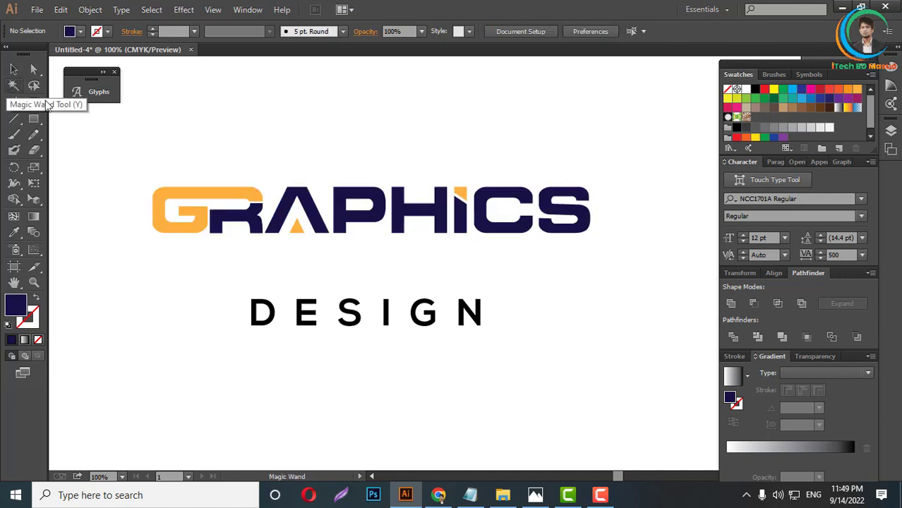
pyautogui.click(206, 197)
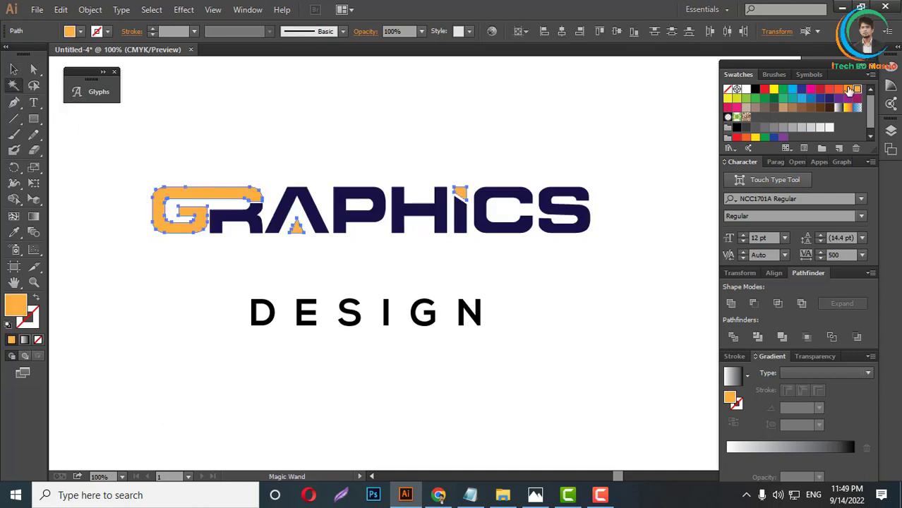
pyautogui.click(601, 267)
# Group all the letter shapes of GRAPHICS
pyautogui.click(14, 68)
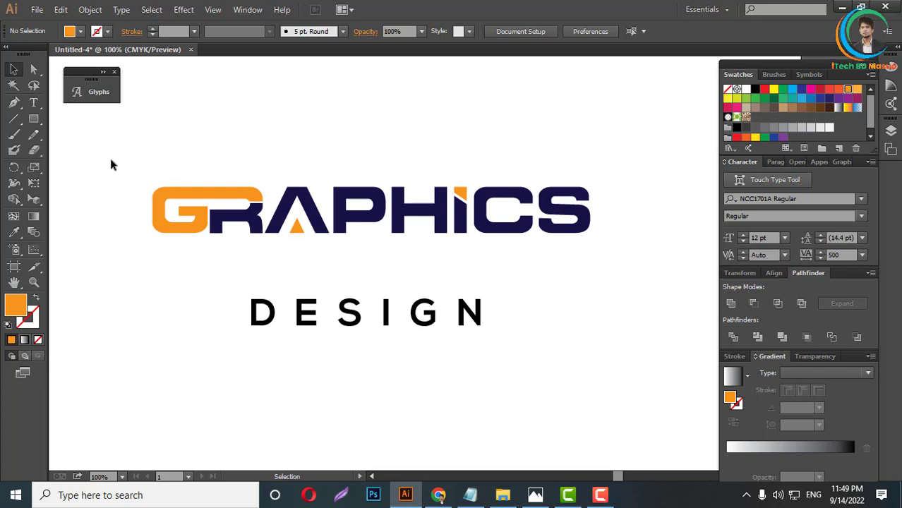
pyautogui.moveTo(111, 164); pyautogui.dragTo(699, 259)
pyautogui.rightClick(552, 218)
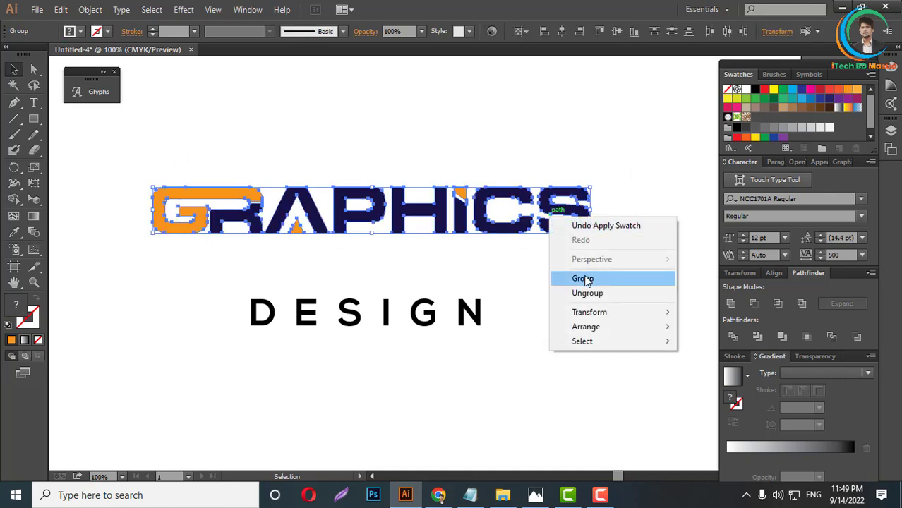
pyautogui.click(585, 279)
pyautogui.click(571, 288)
# Move the DESIGN text up close beneath GRAPHICS, convert it to outlines and fine-tune its position
pyautogui.scroll(-3, 571, 288)
pyautogui.scroll(3, 503, 296)
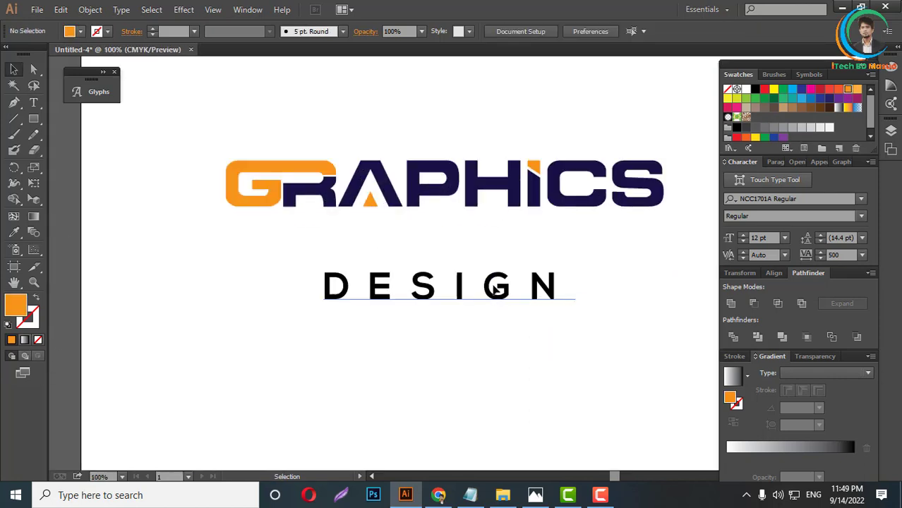
pyautogui.moveTo(497, 289); pyautogui.dragTo(502, 246)
pyautogui.rightClick(510, 255)
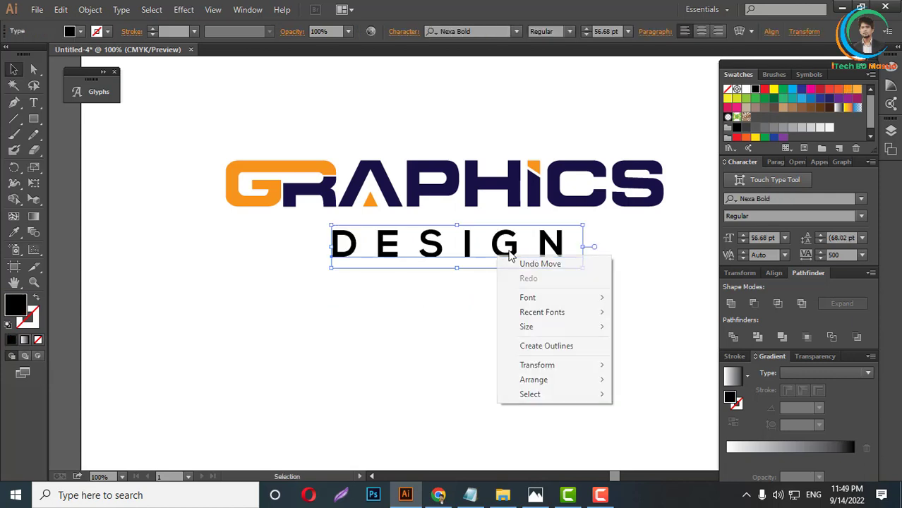
pyautogui.click(545, 346)
pyautogui.scroll(-1, 498, 282)
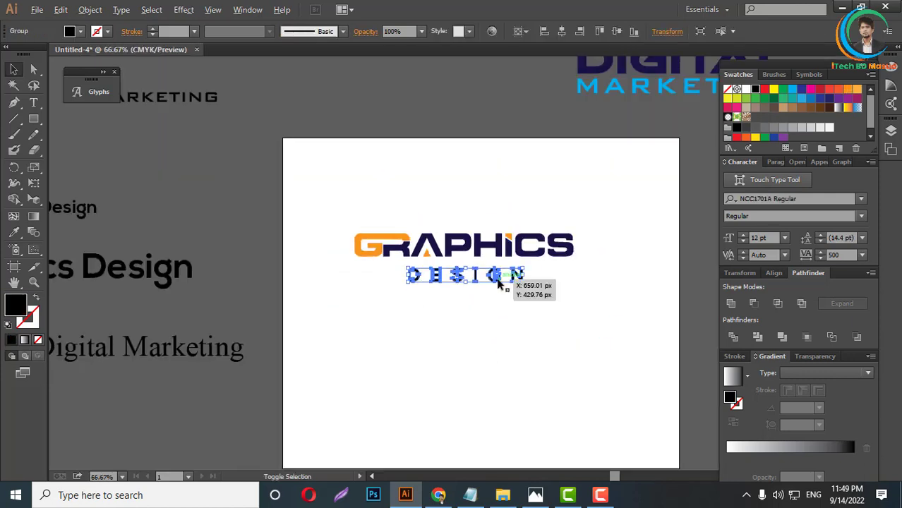
pyautogui.scroll(2, 498, 282)
pyautogui.moveTo(489, 288); pyautogui.dragTo(497, 281)
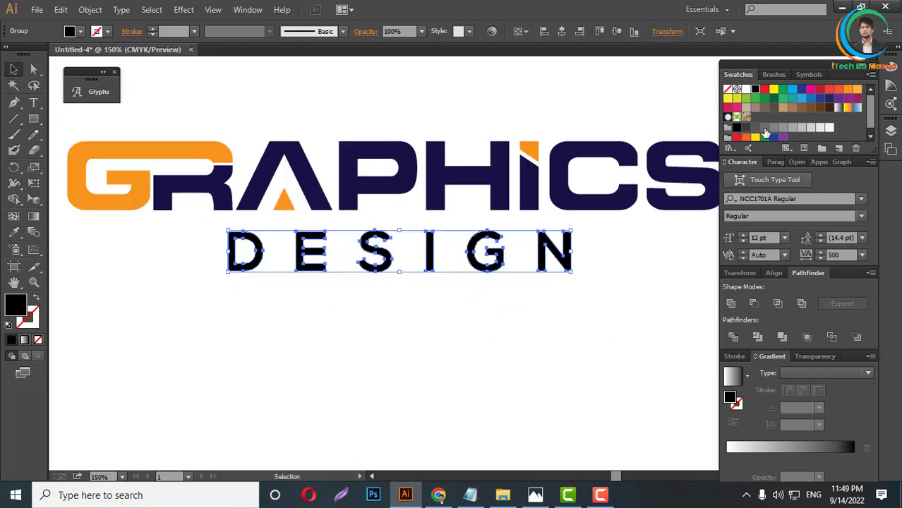
# Fill the DESIGN outlines with a medium gray swatch and centre both words horizontally on the artboard
pyautogui.click(765, 132)
pyautogui.click(654, 295)
pyautogui.scroll(-2, 467, 326)
pyautogui.moveTo(326, 189); pyautogui.dragTo(607, 339)
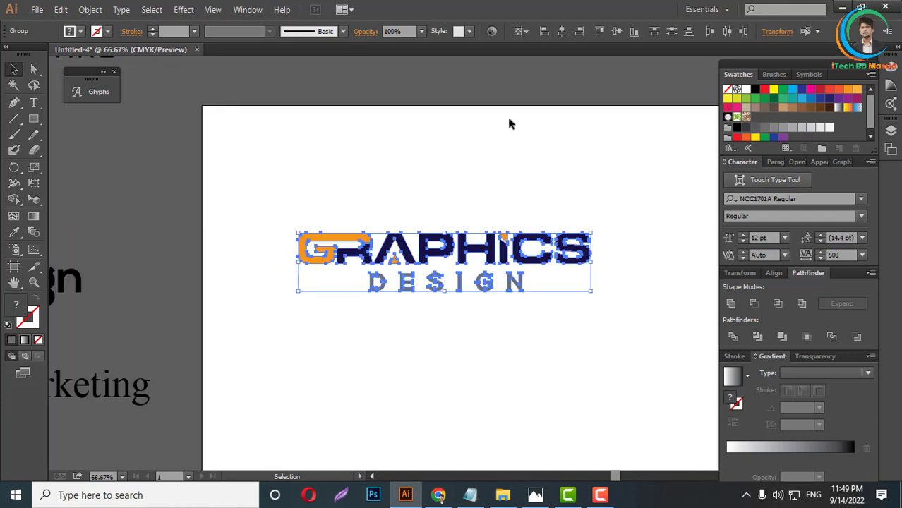
pyautogui.click(562, 31)
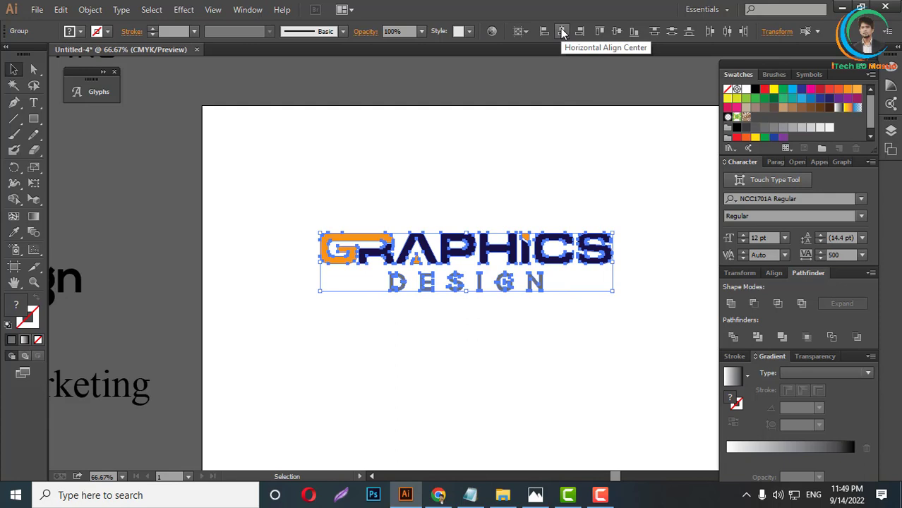
pyautogui.click(595, 321)
pyautogui.hotkey('ctrl', '1')
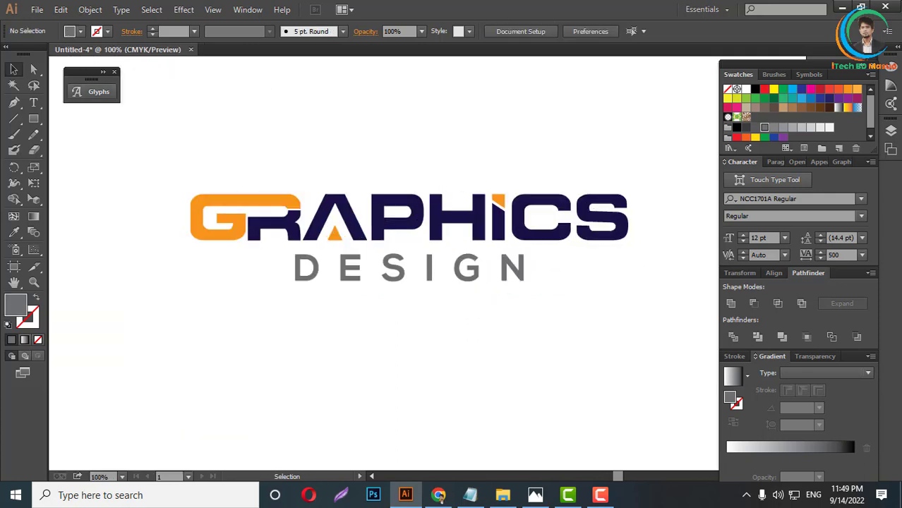
# Draw a horizontal line through DESIGN spanning the full width of GRAPHICS, with a 9 pt light blue stroke
pyautogui.press('\\')
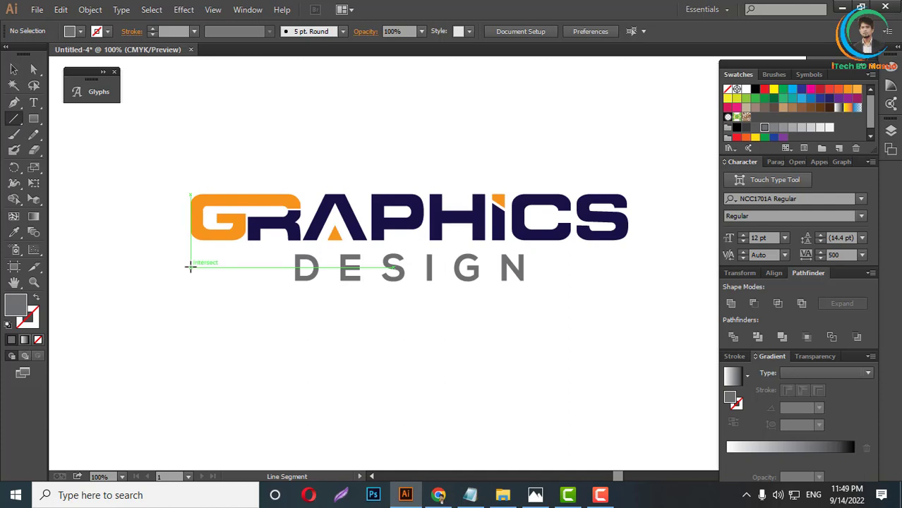
pyautogui.moveTo(191, 267); pyautogui.dragTo(628, 258)
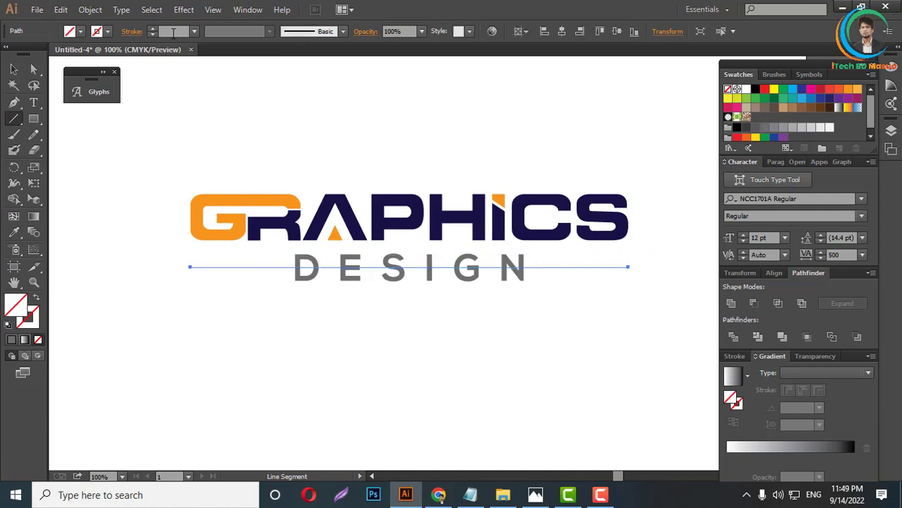
pyautogui.press(',')
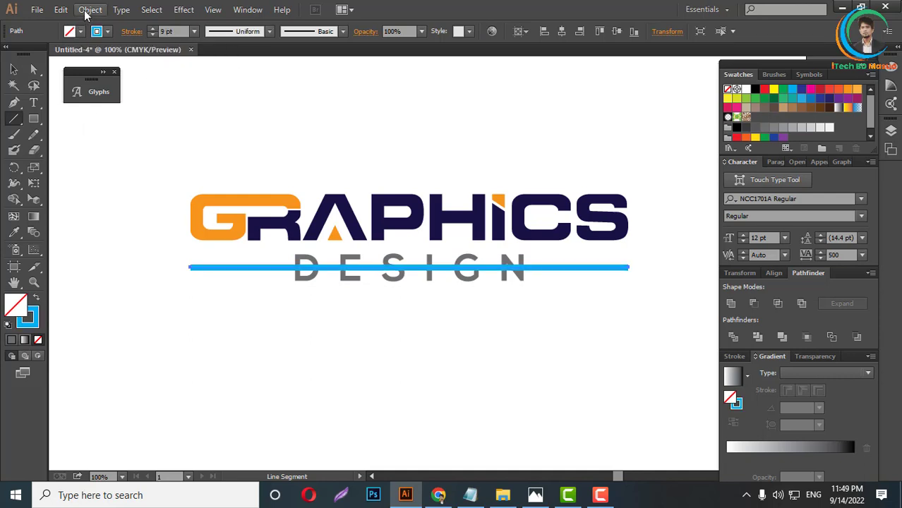
# Draw a rectangle enclosing the word DESIGN and swap its fill and stroke so it is solid light blue
pyautogui.moveTo(33, 119); pyautogui.dragTo(81, 119)
pyautogui.moveTo(285, 254); pyautogui.dragTo(533, 288)
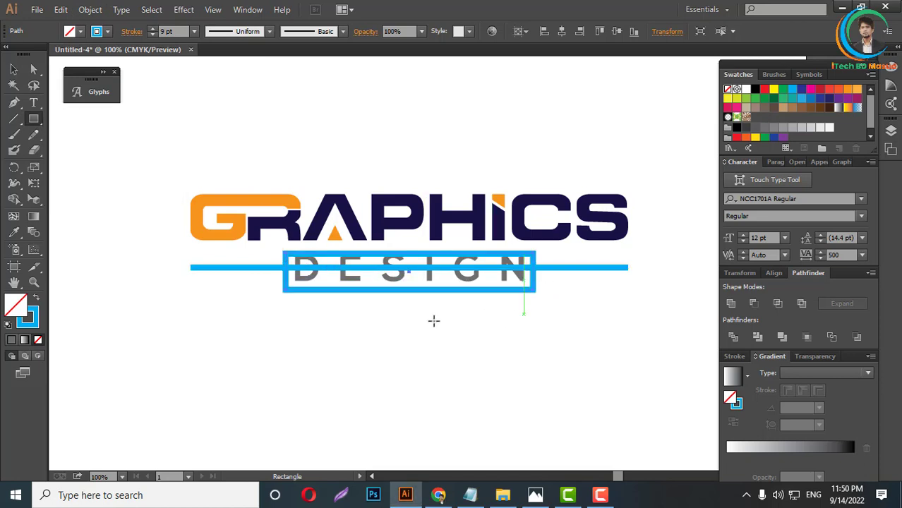
pyautogui.click(37, 301)
pyautogui.press('v')
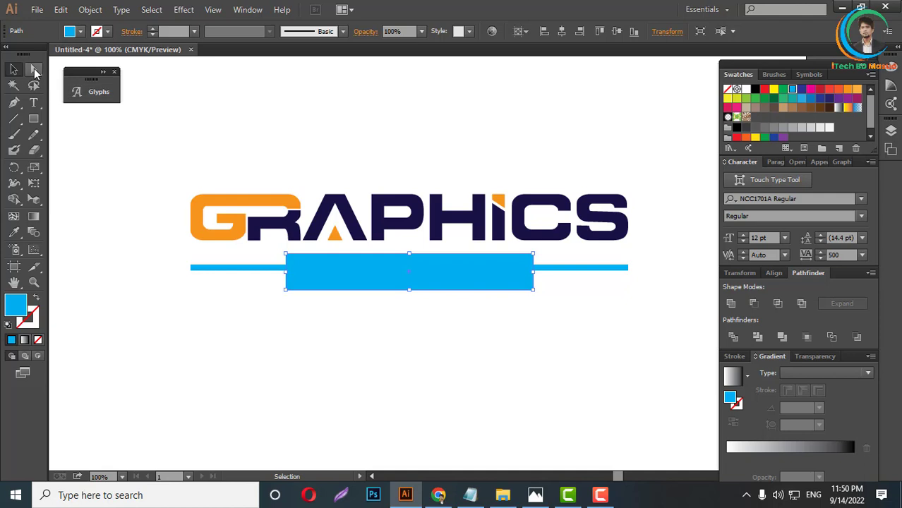
# Select the line and rectangle and remove the rectangle area with the Shape Builder, leaving a line segment on each side of DESIGN
pyautogui.moveTo(583, 257); pyautogui.dragTo(598, 304)
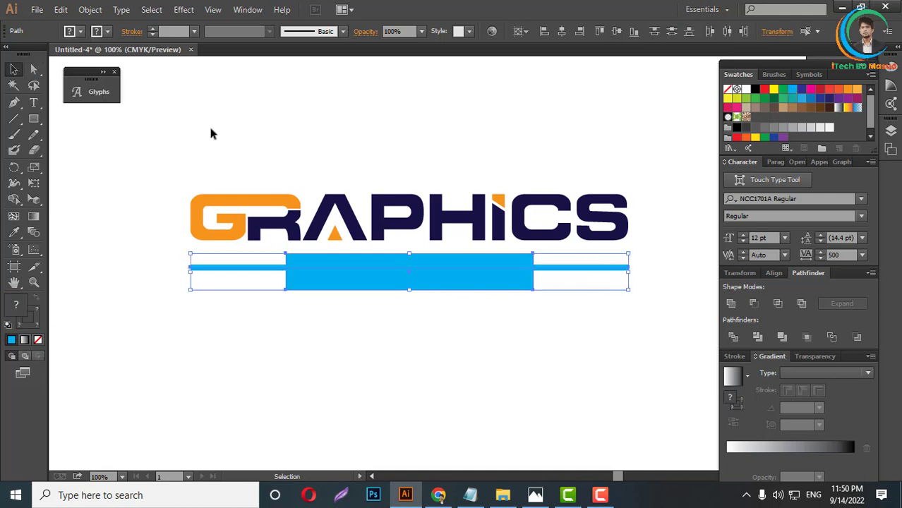
pyautogui.click(14, 199)
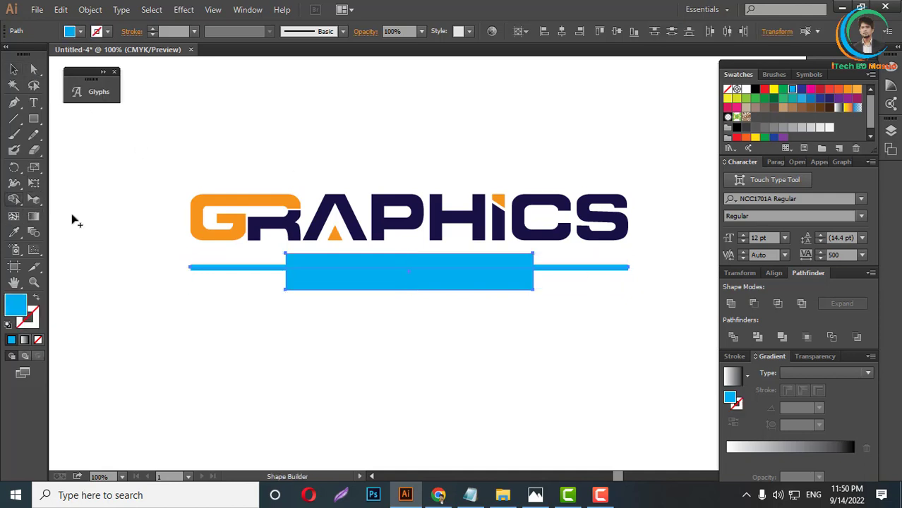
pyautogui.click(464, 261)
pyautogui.moveTo(431, 246); pyautogui.dragTo(432, 362)
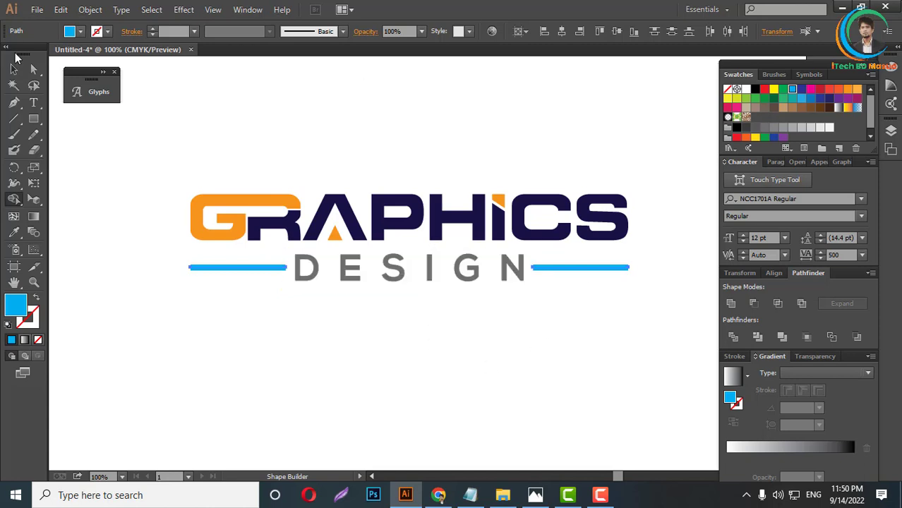
# Expand the two light blue line segments beside DESIGN into filled shapes
pyautogui.click(88, 10)
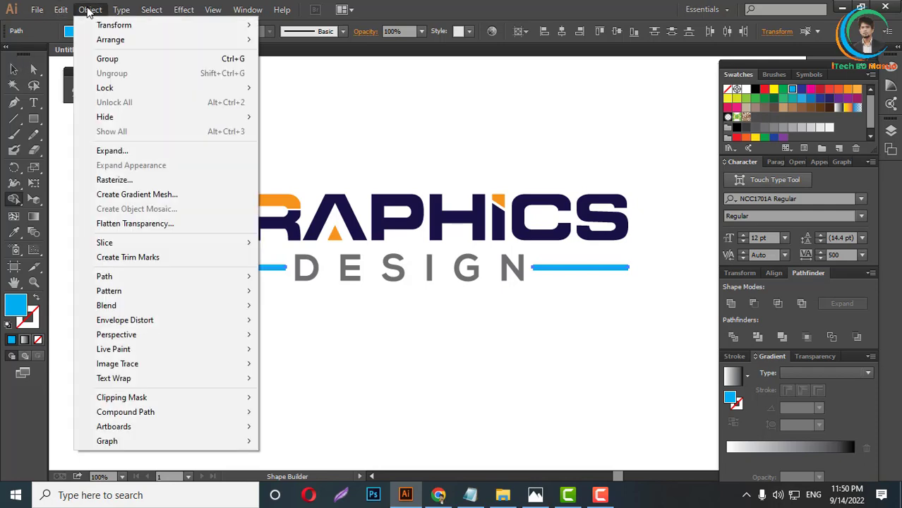
pyautogui.press('Right')
pyautogui.press('Right')
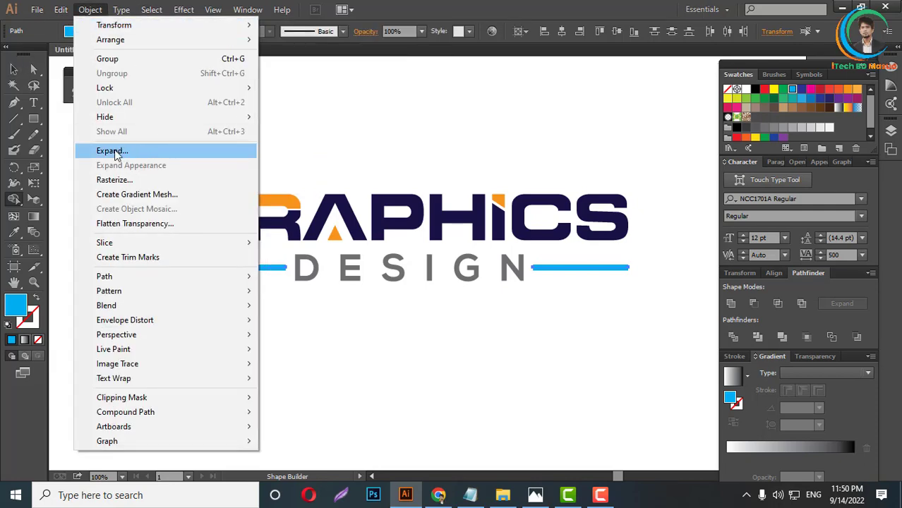
pyautogui.click(145, 149)
pyautogui.click(434, 321)
pyautogui.click(13, 69)
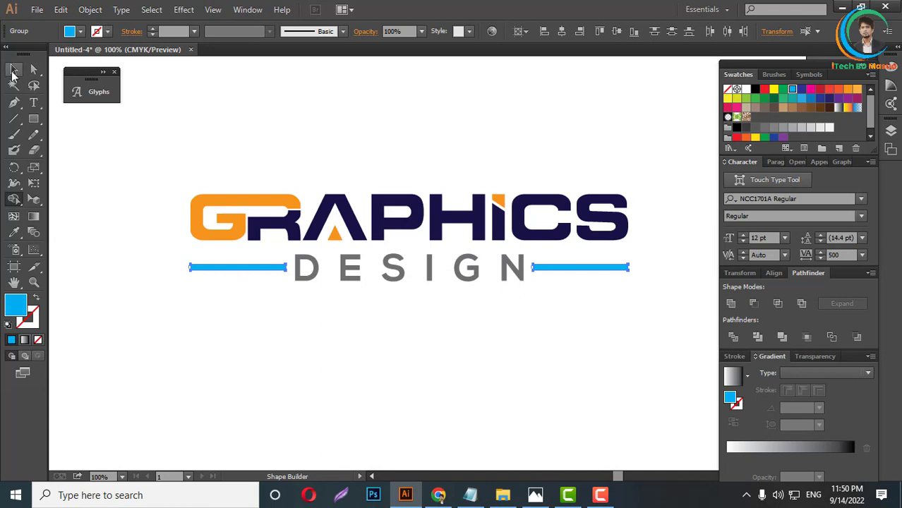
# Recolor the two light blue bars with the gray sampled from the DESIGN lettering
pyautogui.click(247, 266)
pyautogui.moveTo(248, 258); pyautogui.dragTo(680, 301)
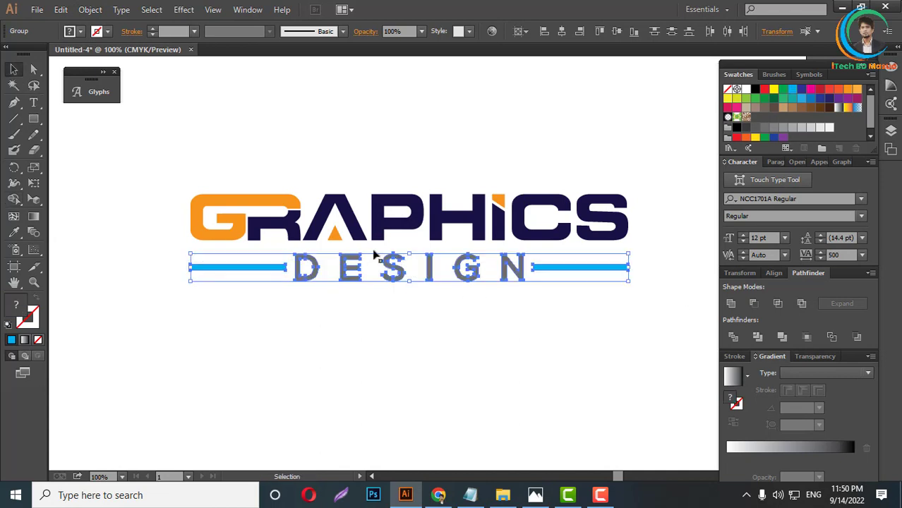
pyautogui.click(16, 235)
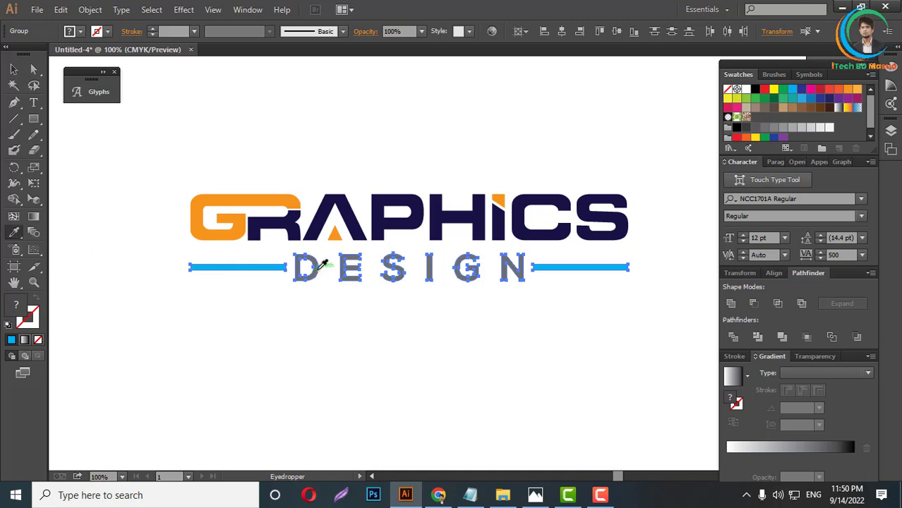
pyautogui.click(381, 266)
# Group the word DESIGN with its two flanking bars and clear the selection
pyautogui.rightClick(451, 261)
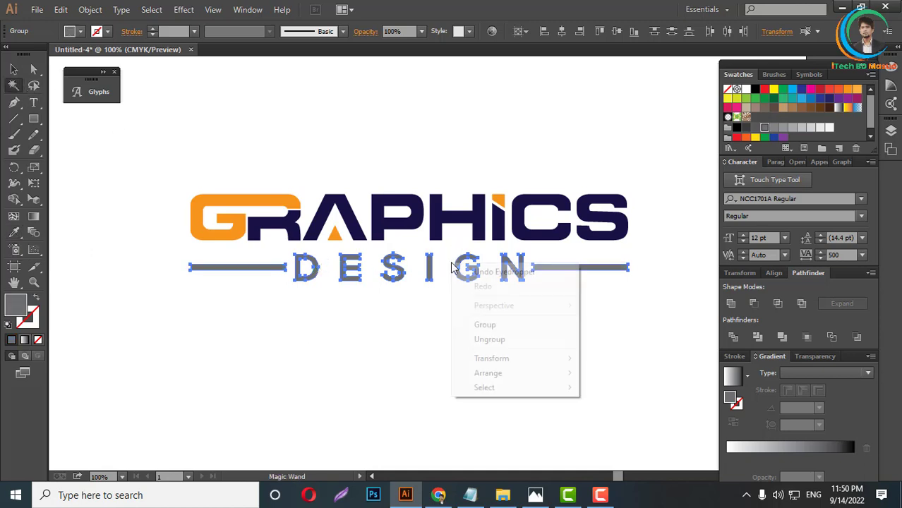
pyautogui.click(497, 324)
pyautogui.click(15, 86)
pyautogui.click(14, 69)
pyautogui.click(480, 179)
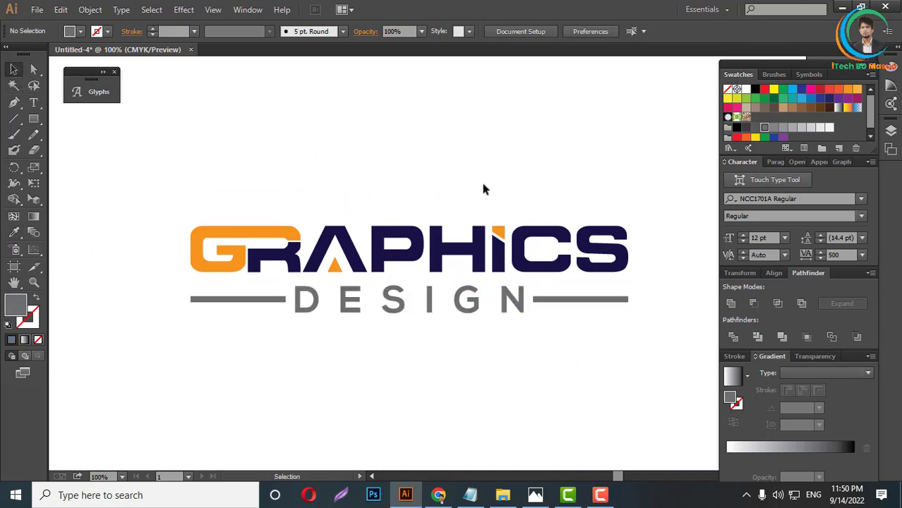
# Group the word GRAPHICS with the DESIGN row as one logo and deselect it
pyautogui.scroll(-2, 494, 212)
pyautogui.scroll(1, 538, 243)
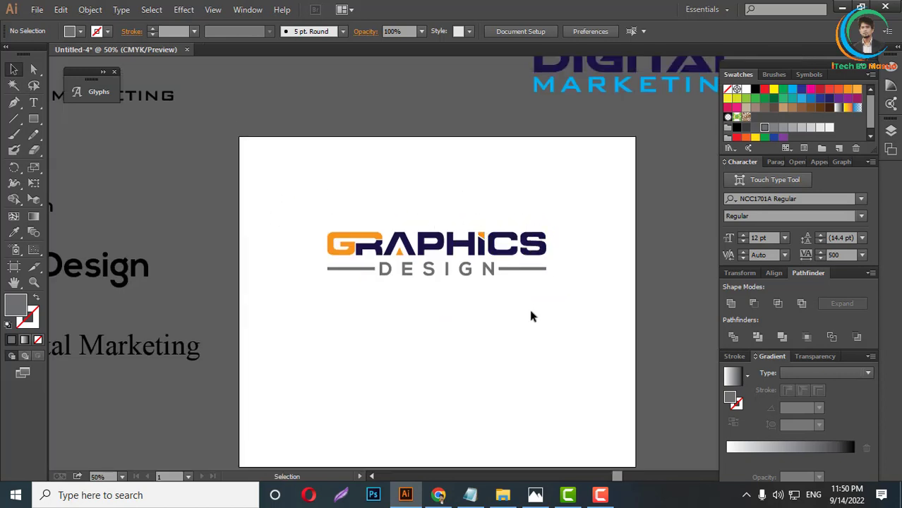
pyautogui.click(336, 233)
pyautogui.rightClick(506, 244)
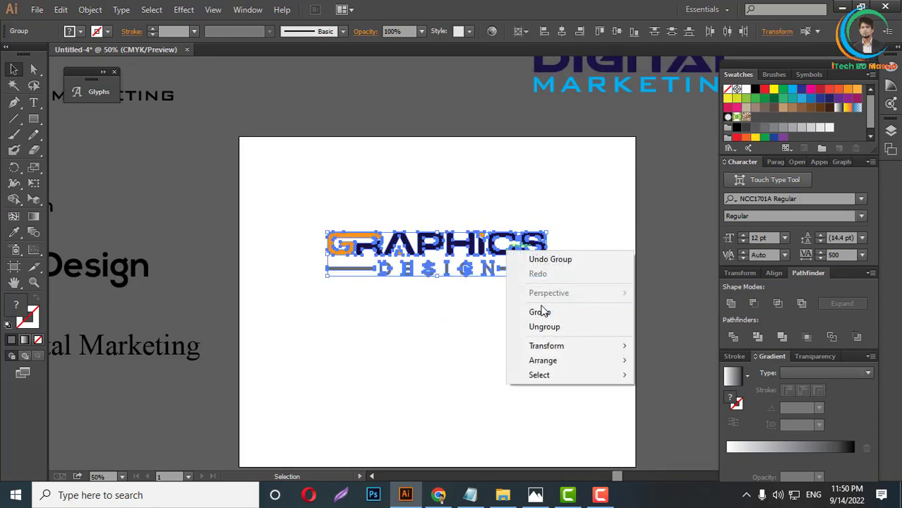
pyautogui.click(540, 311)
pyautogui.click(519, 318)
pyautogui.scroll(2, 522, 307)
pyautogui.scroll(-1, 527, 299)
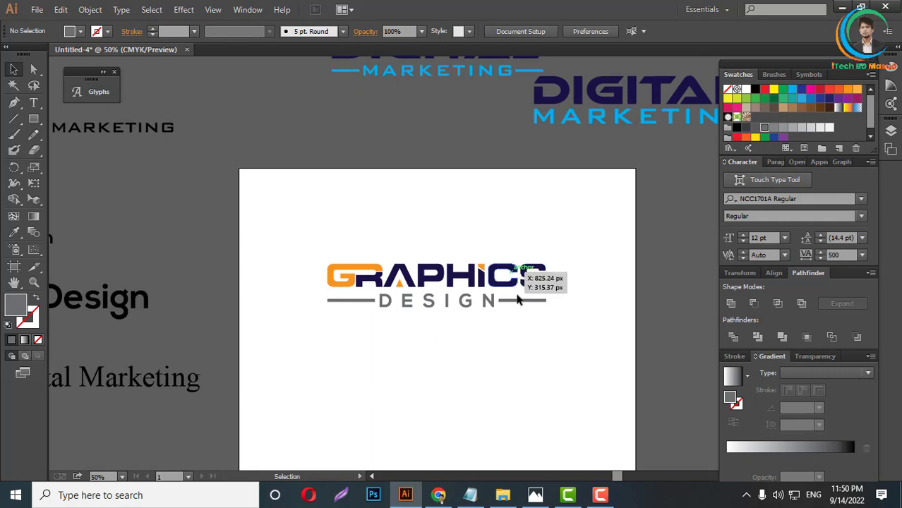
# Move the grouped GRAPHICS DESIGN logo off the artboard to the empty area above the MARKETING text
pyautogui.scroll(-2, 508, 282)
pyautogui.moveTo(491, 261); pyautogui.dragTo(324, 122)
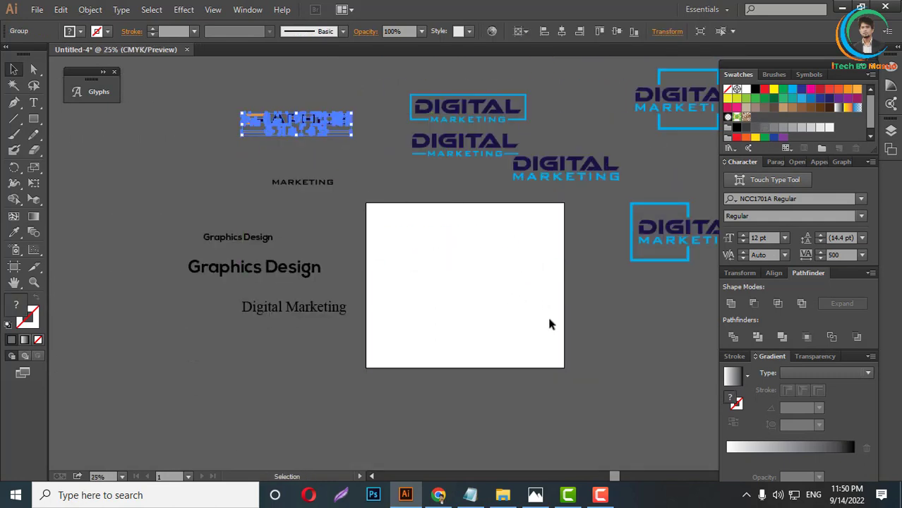
pyautogui.scroll(1, 549, 322)
pyautogui.scroll(-2, 448, 302)
pyautogui.scroll(1, 509, 302)
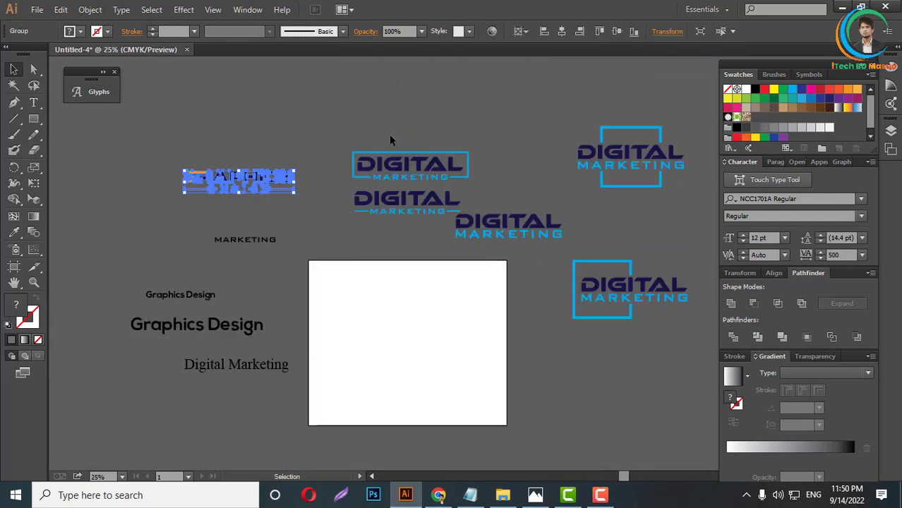
# Move four DIGITAL MARKETING logo variations onto the artboard, stacked vertically, and scale them down together
pyautogui.moveTo(414, 198); pyautogui.dragTo(427, 305)
pyautogui.moveTo(419, 318); pyautogui.dragTo(419, 318)
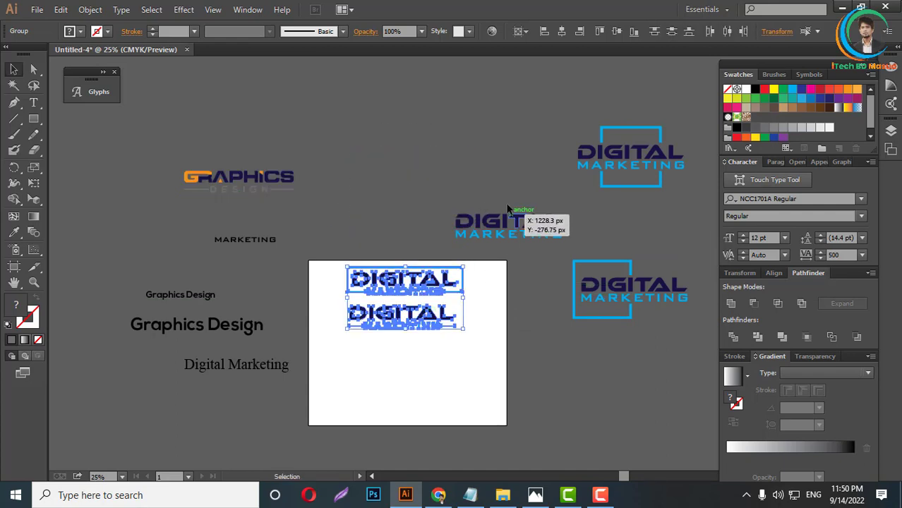
pyautogui.moveTo(529, 235); pyautogui.dragTo(426, 351)
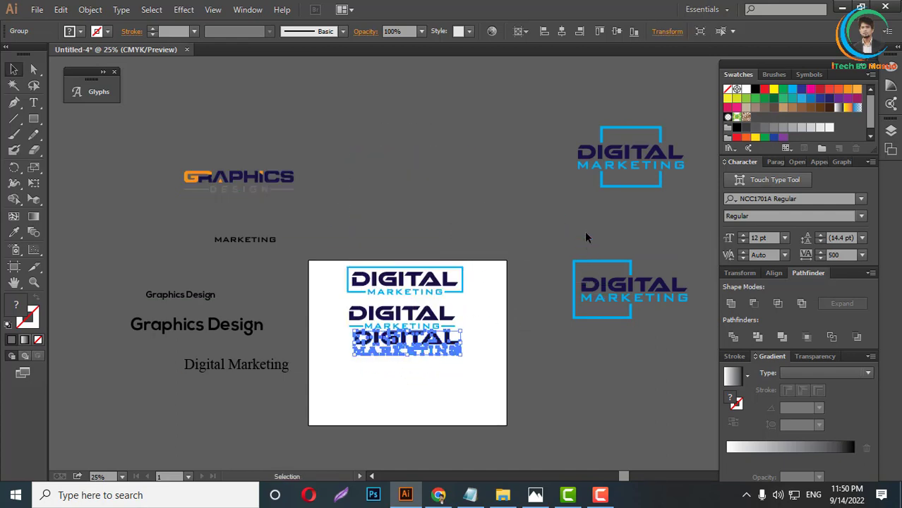
pyautogui.moveTo(604, 300); pyautogui.dragTo(443, 399)
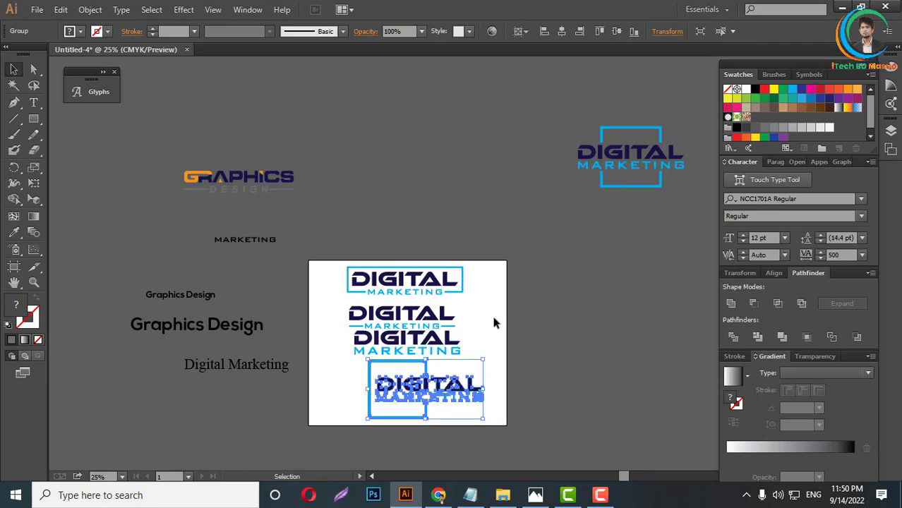
pyautogui.moveTo(490, 426); pyautogui.dragTo(344, 266)
pyautogui.moveTo(466, 413); pyautogui.dragTo(441, 370)
# Place a scaled-down copy of the DIGITAL MARKETING logo with the centered square frame in the artboard's lower right corner
pyautogui.moveTo(614, 151); pyautogui.dragTo(638, 155)
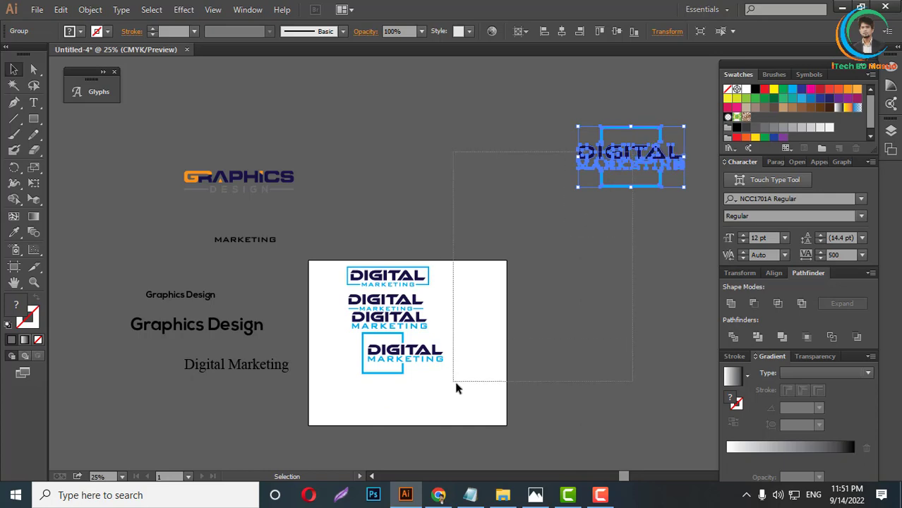
pyautogui.moveTo(632, 188); pyautogui.dragTo(583, 223)
pyautogui.moveTo(638, 155); pyautogui.dragTo(484, 414)
pyautogui.hotkey('ctrl', '+')
pyautogui.hotkey('ctrl', '+')
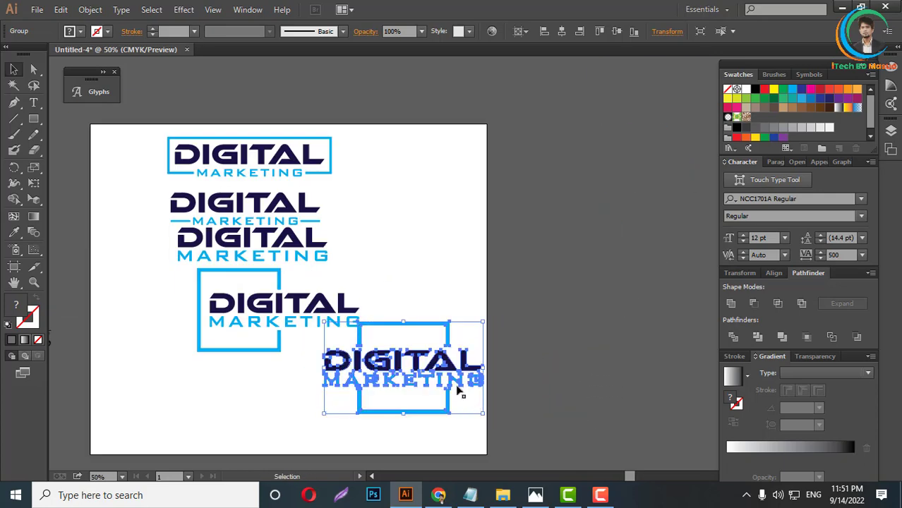
pyautogui.moveTo(452, 347); pyautogui.dragTo(439, 368)
# Move the GRAPHICS DESIGN logo to the artboard's lower left, scale it down, and adjust its position beside the framed DIGITAL MARKETING logo
pyautogui.hotkey('ctrl', '-')
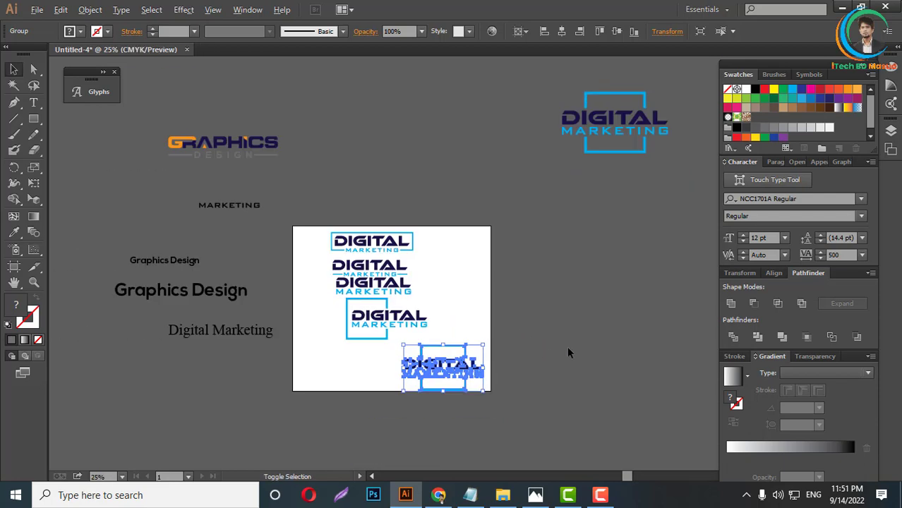
pyautogui.click(237, 152)
pyautogui.moveTo(274, 159); pyautogui.dragTo(430, 379)
pyautogui.scroll(2, 400, 389)
pyautogui.scroll(3, 503, 283)
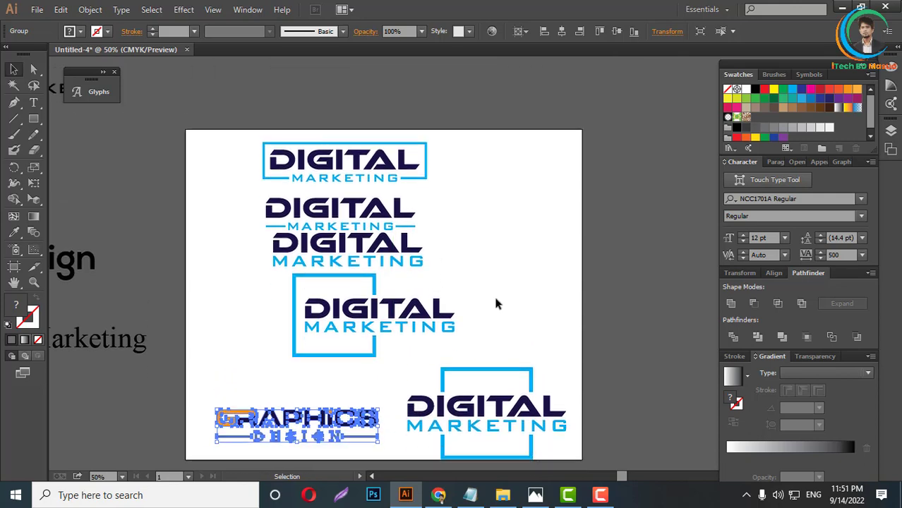
pyautogui.scroll(-2, 493, 294)
pyautogui.click(520, 315)
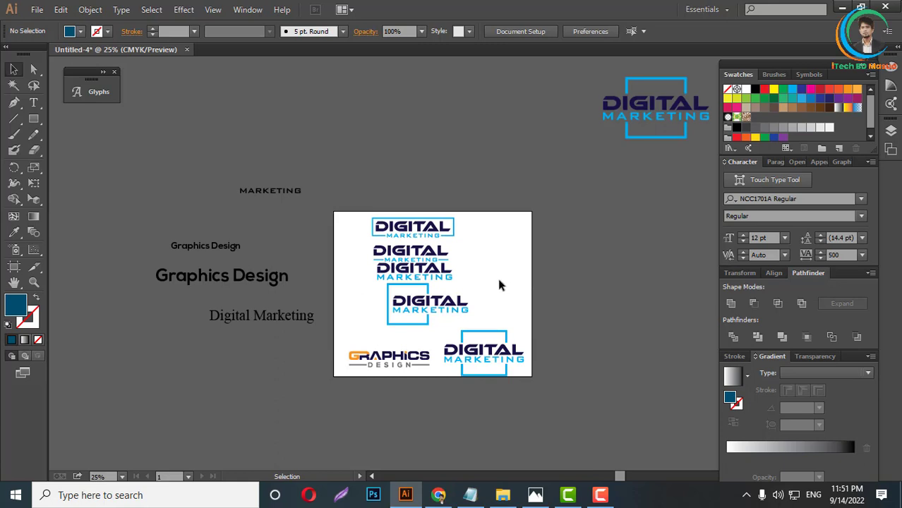
pyautogui.moveTo(423, 358)
pyautogui.mouseDown()
pyautogui.moveTo(463, 354)
pyautogui.moveTo(419, 356)
pyautogui.mouseUp()
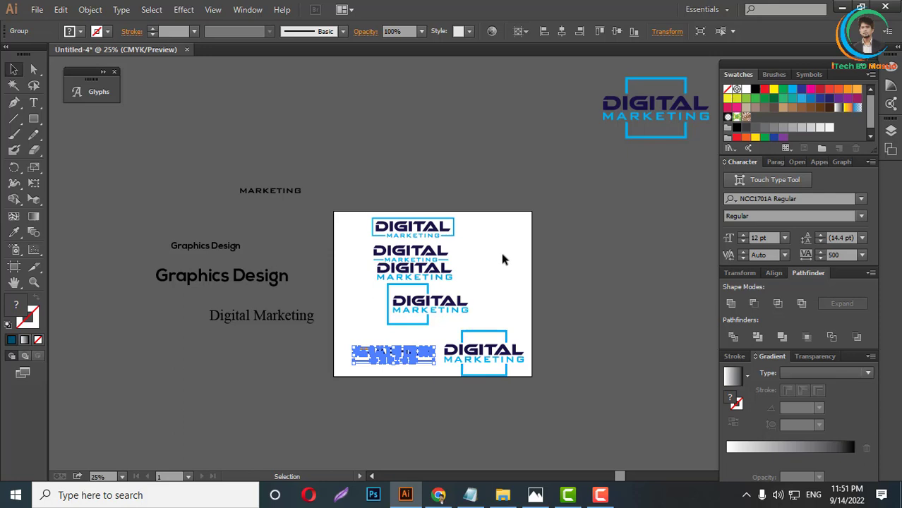